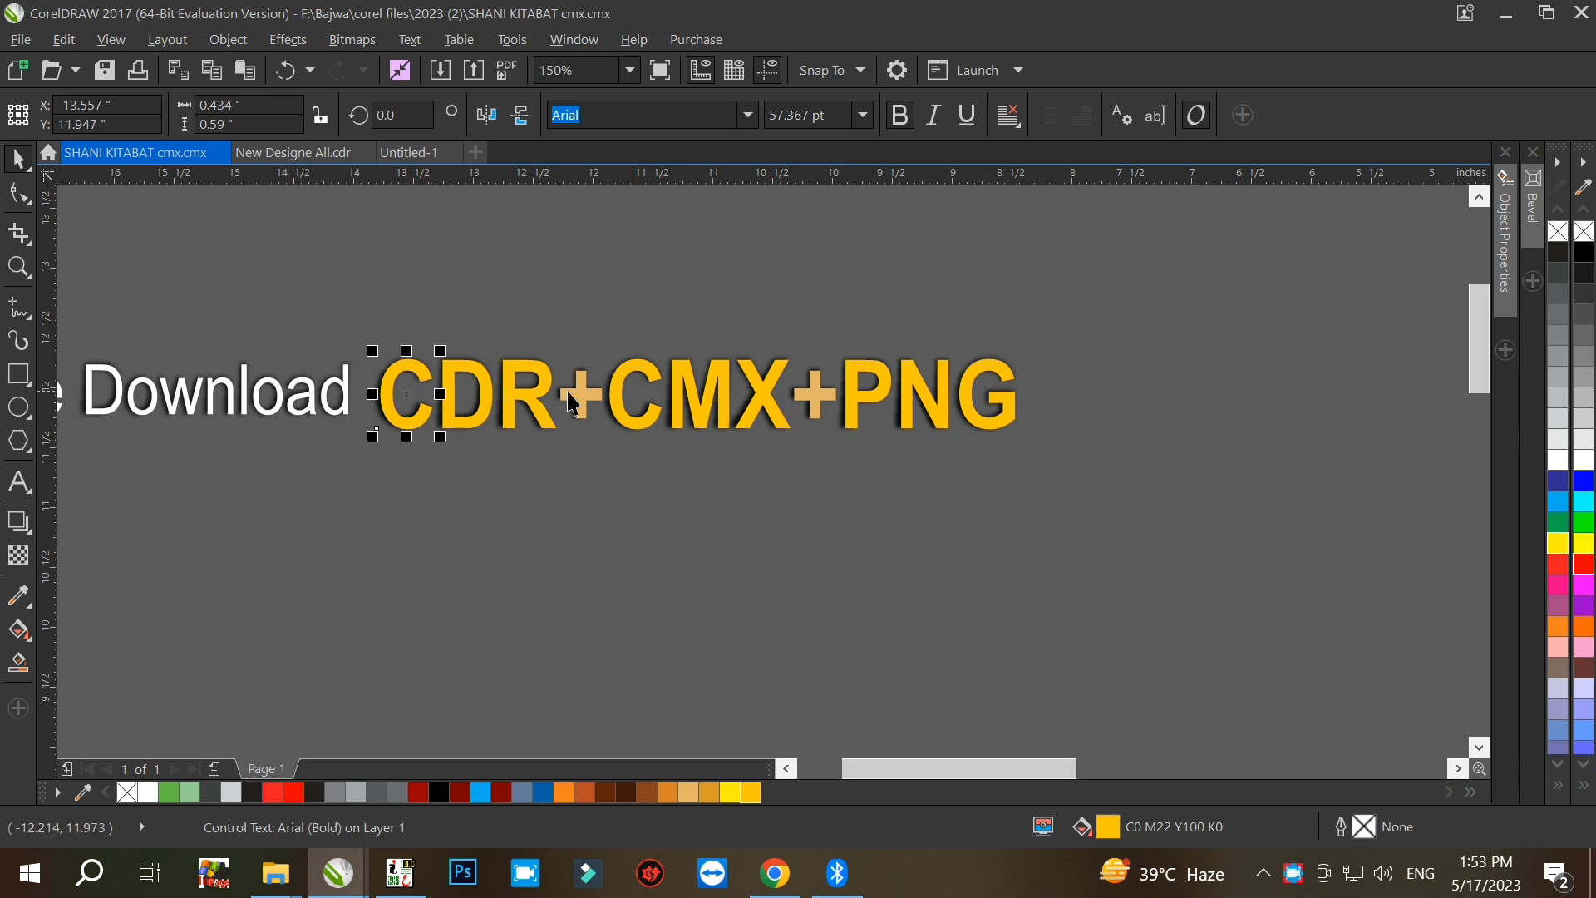
Step: Move the four lines of Urdu text out of the arch panel to the empty area below the "Free Download" line
scroll(553, 296, "down", 4)
left_click(620, 449)
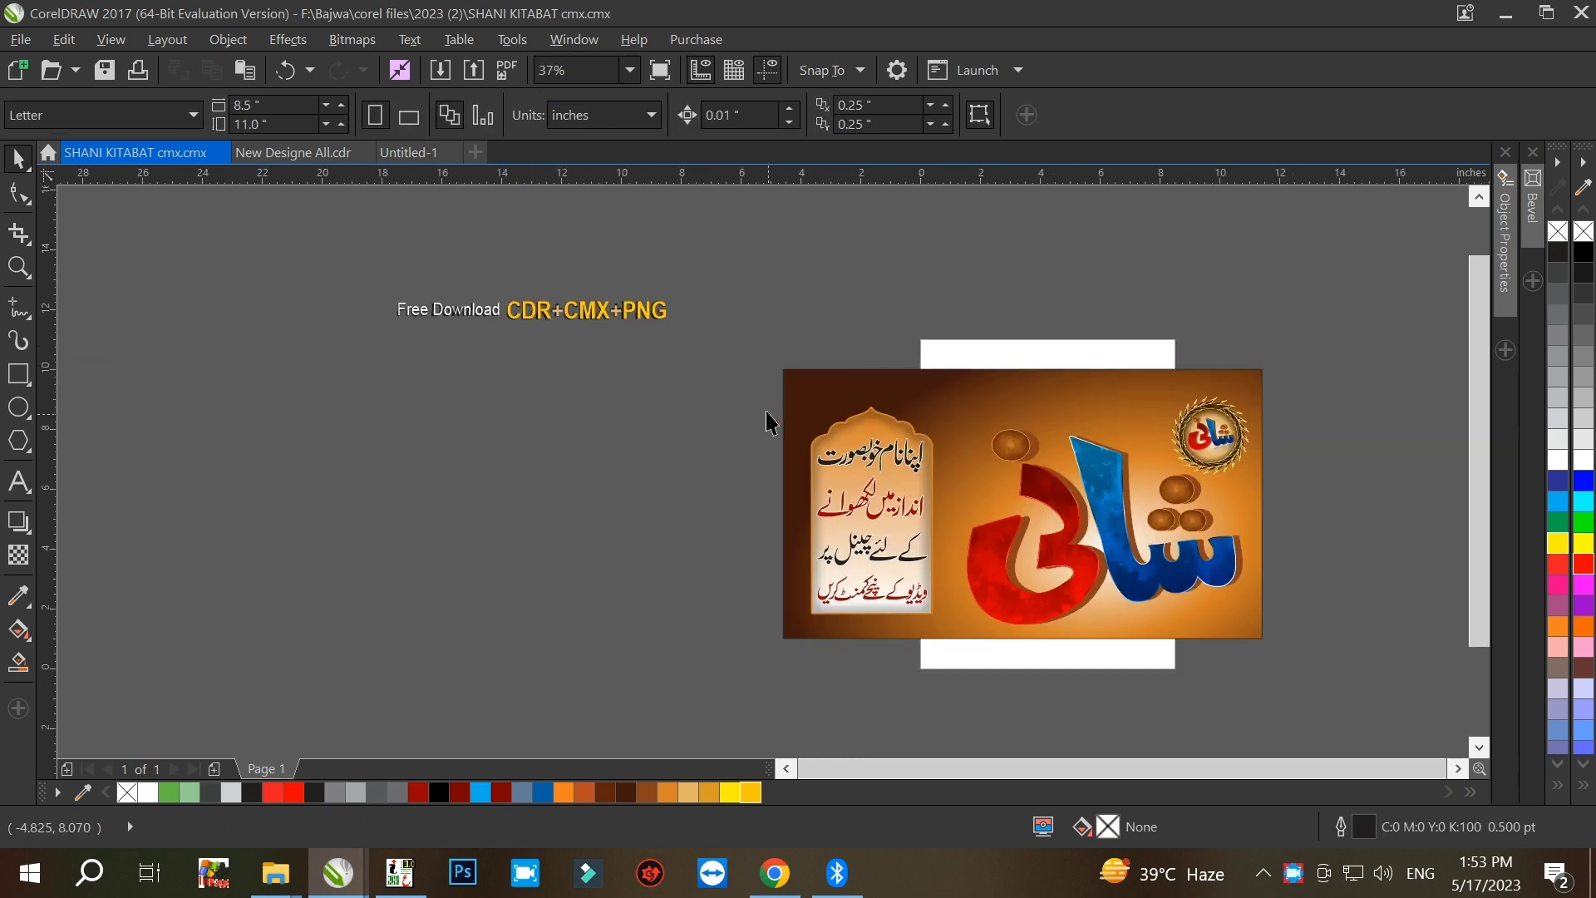
left_click_drag(912, 597, 961, 632)
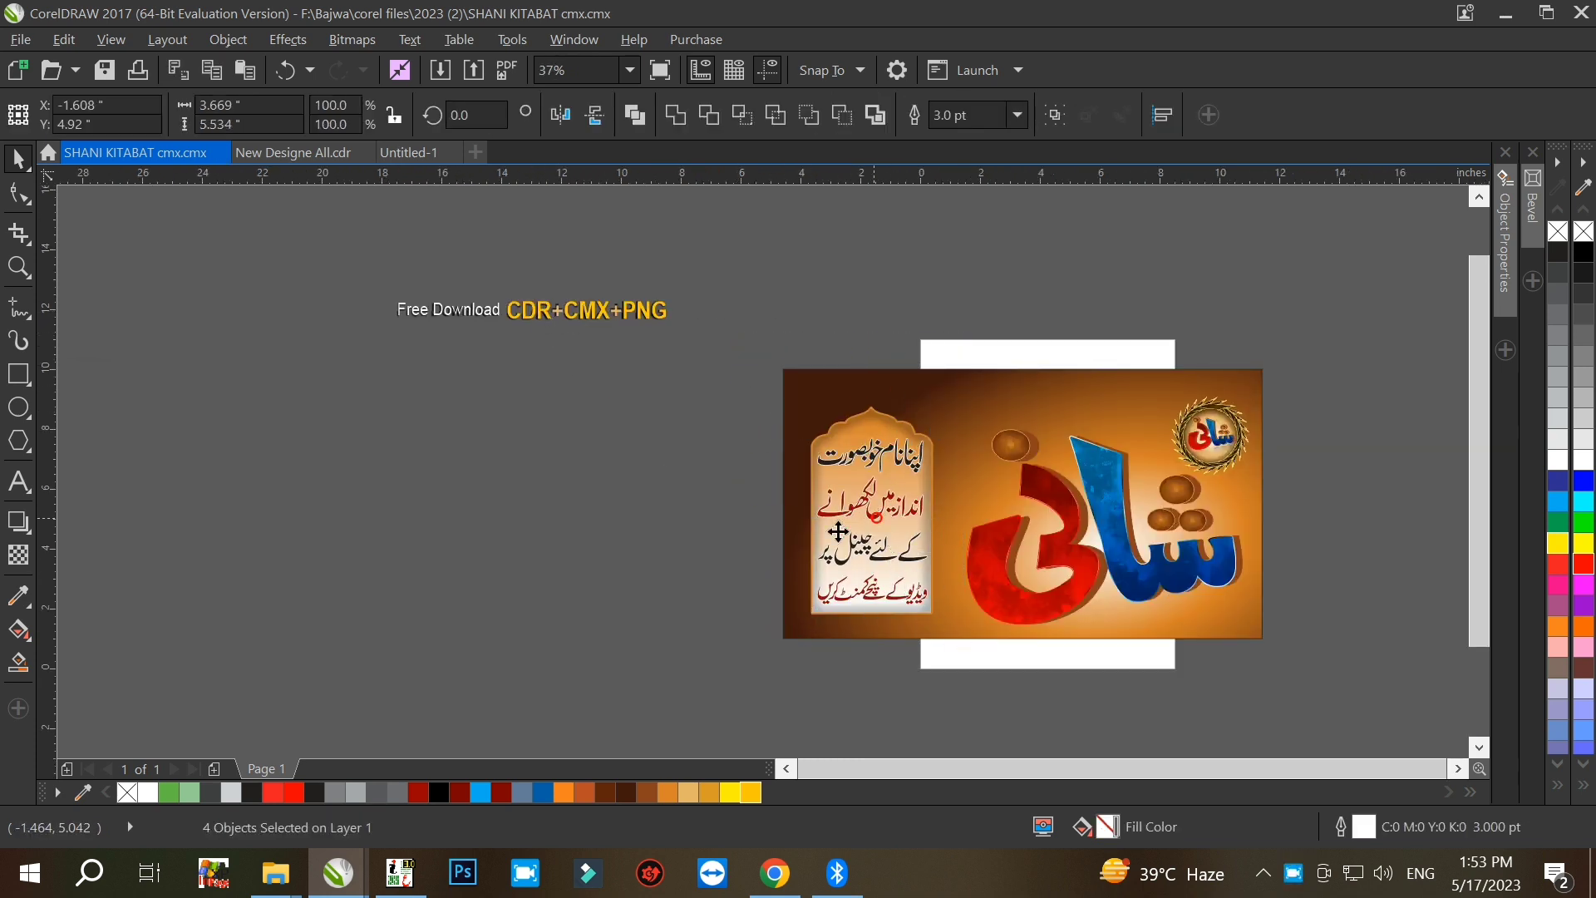
left_click_drag(841, 541, 453, 511)
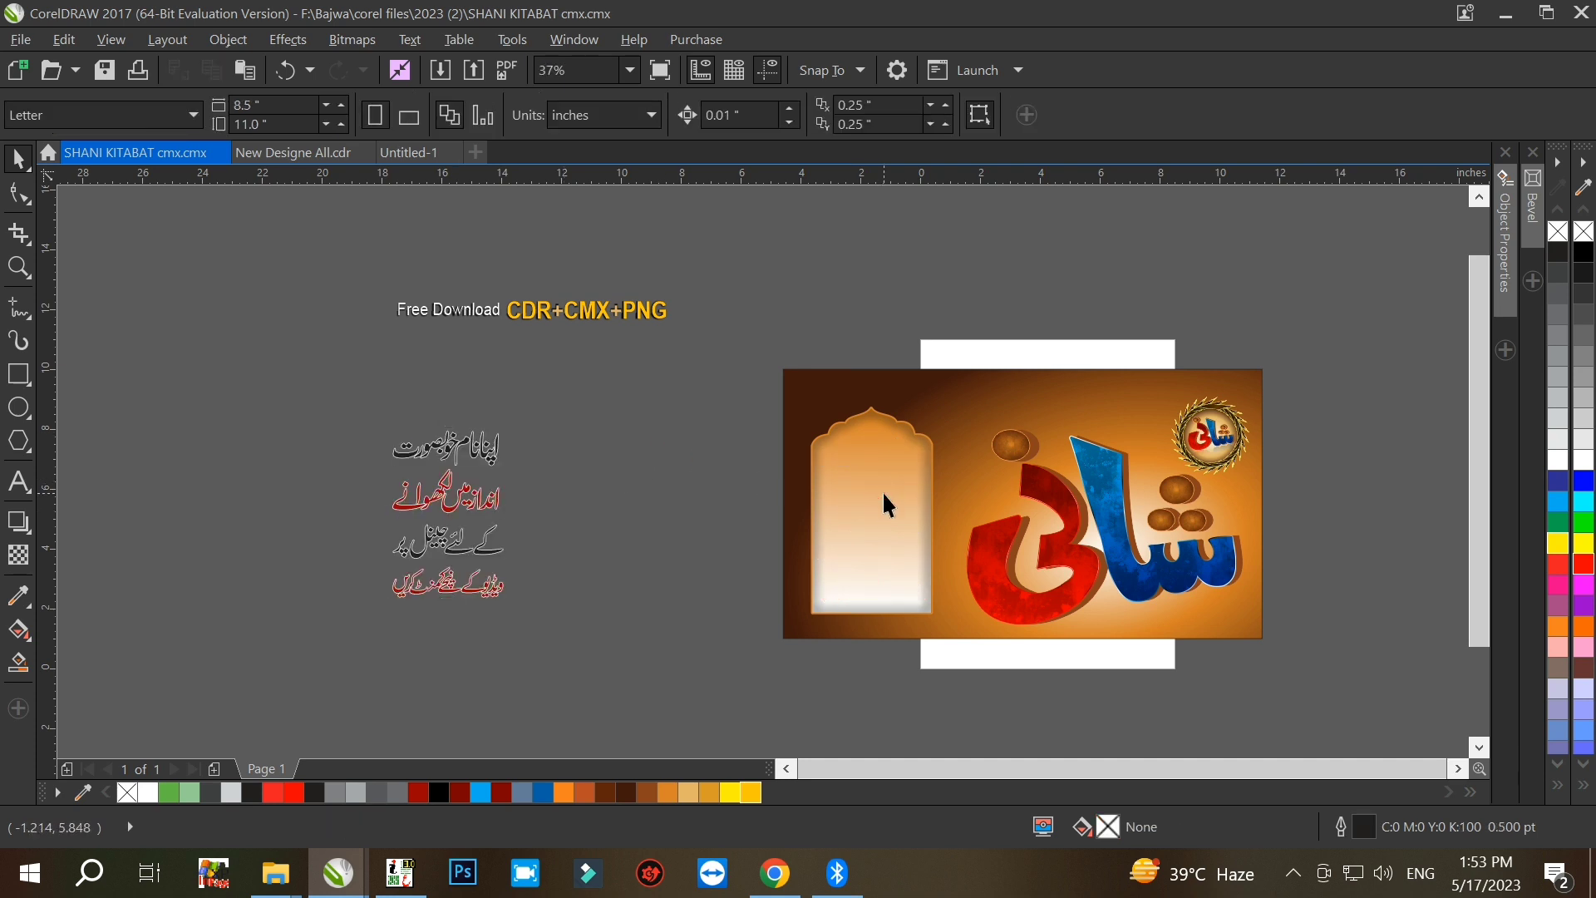
Step: Unlock the arch-shaped panel and move it off the banner, to the left of the Urdu text lines
right_click(882, 492)
left_click(914, 542)
left_click_drag(877, 542, 321, 542)
left_click(680, 596)
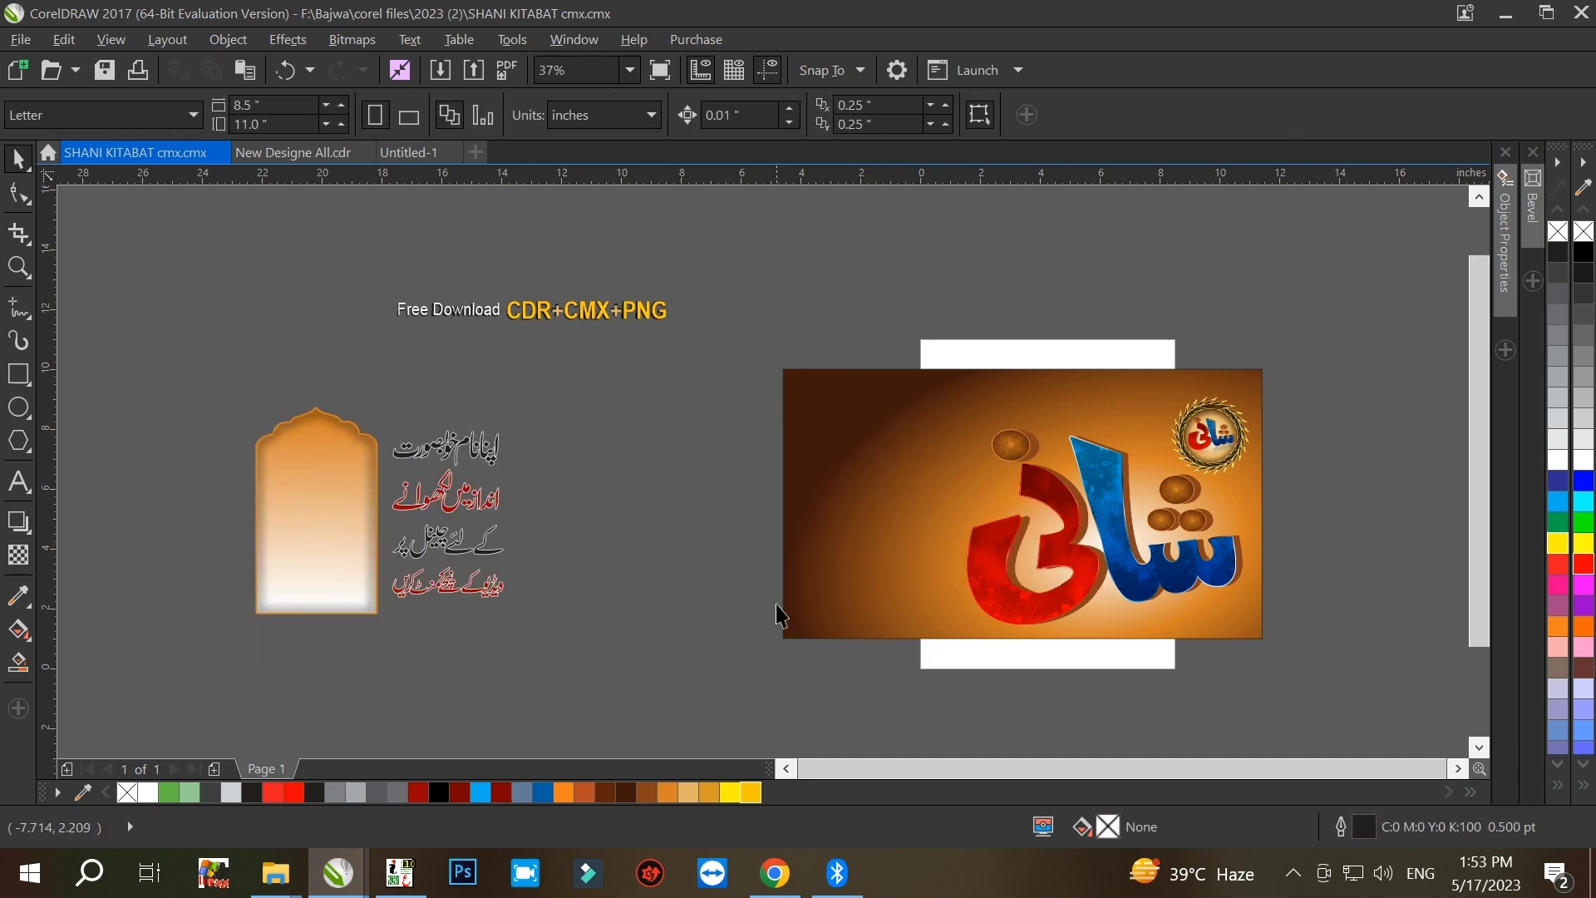
Step: Unlock the banner's brown and orange background rectangle and select it
right_click(826, 585)
left_click(625, 563)
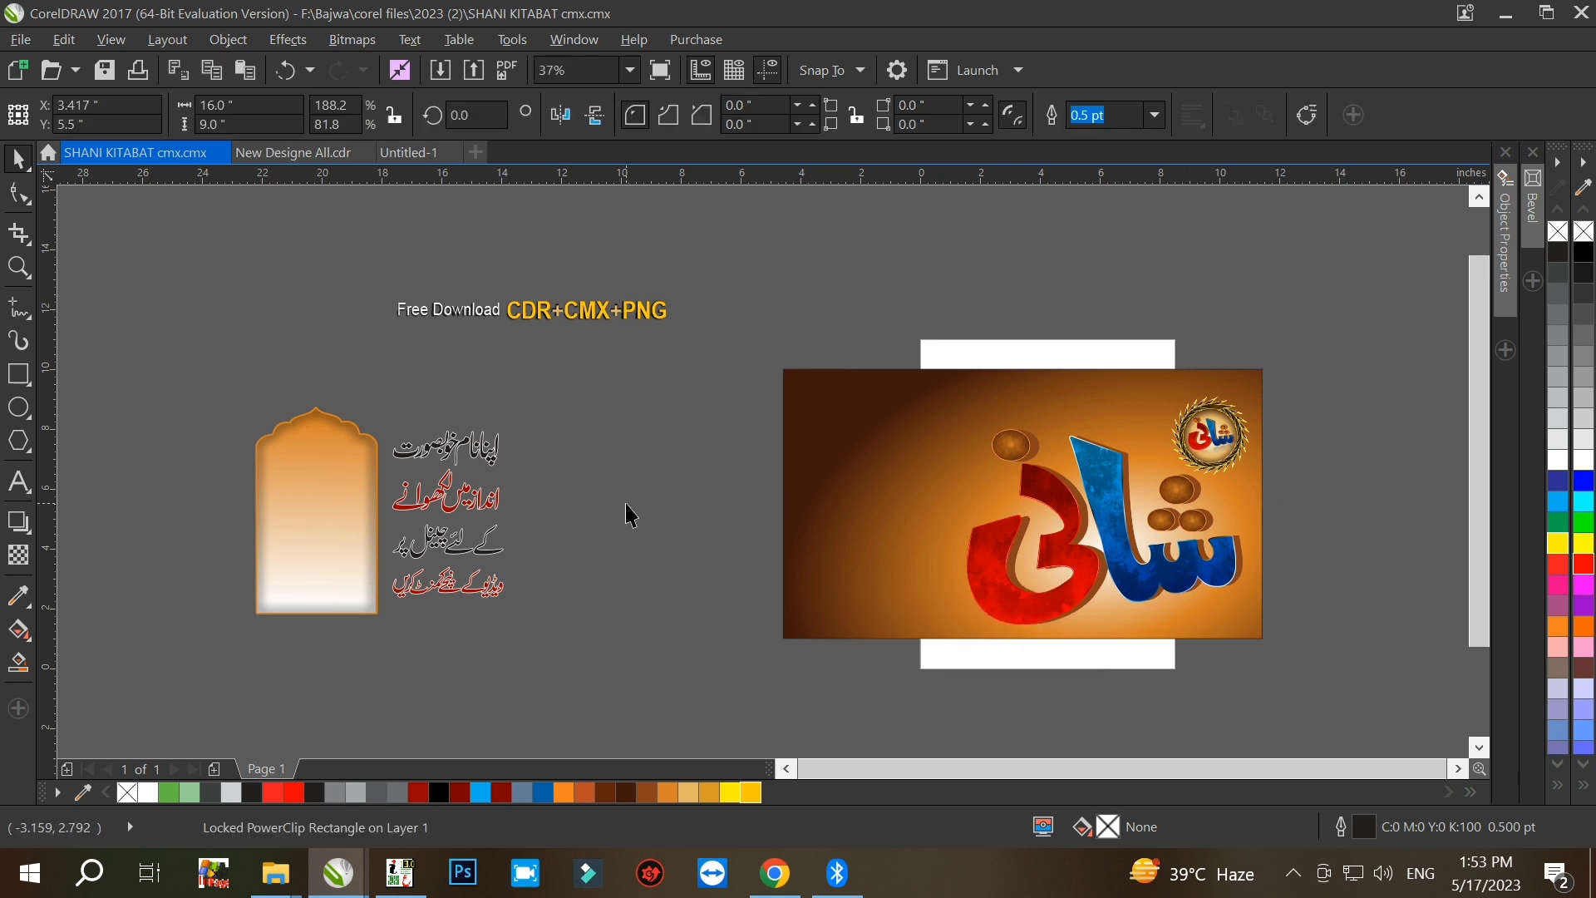
scroll(625, 504, "down", 1)
scroll(928, 539, "up", 1)
left_click(705, 530)
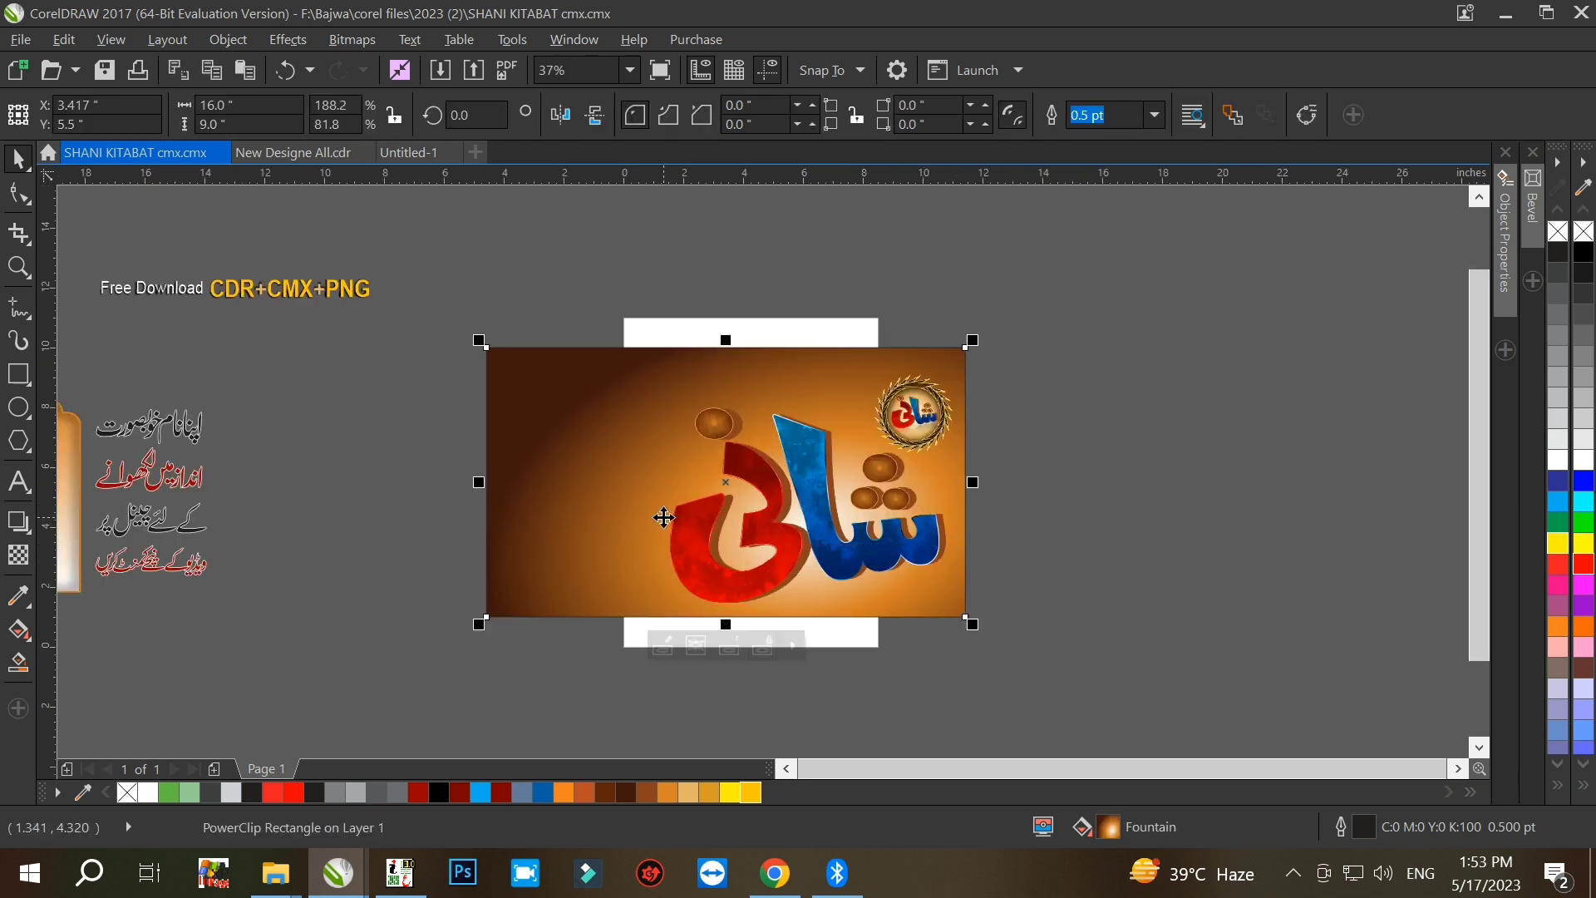
Step: Adjust the background's elliptical fountain fill by repositioning its orange node and shifting its white center slightly up and left
left_click(26, 625)
left_click(947, 500)
left_click_drag(946, 500, 987, 491)
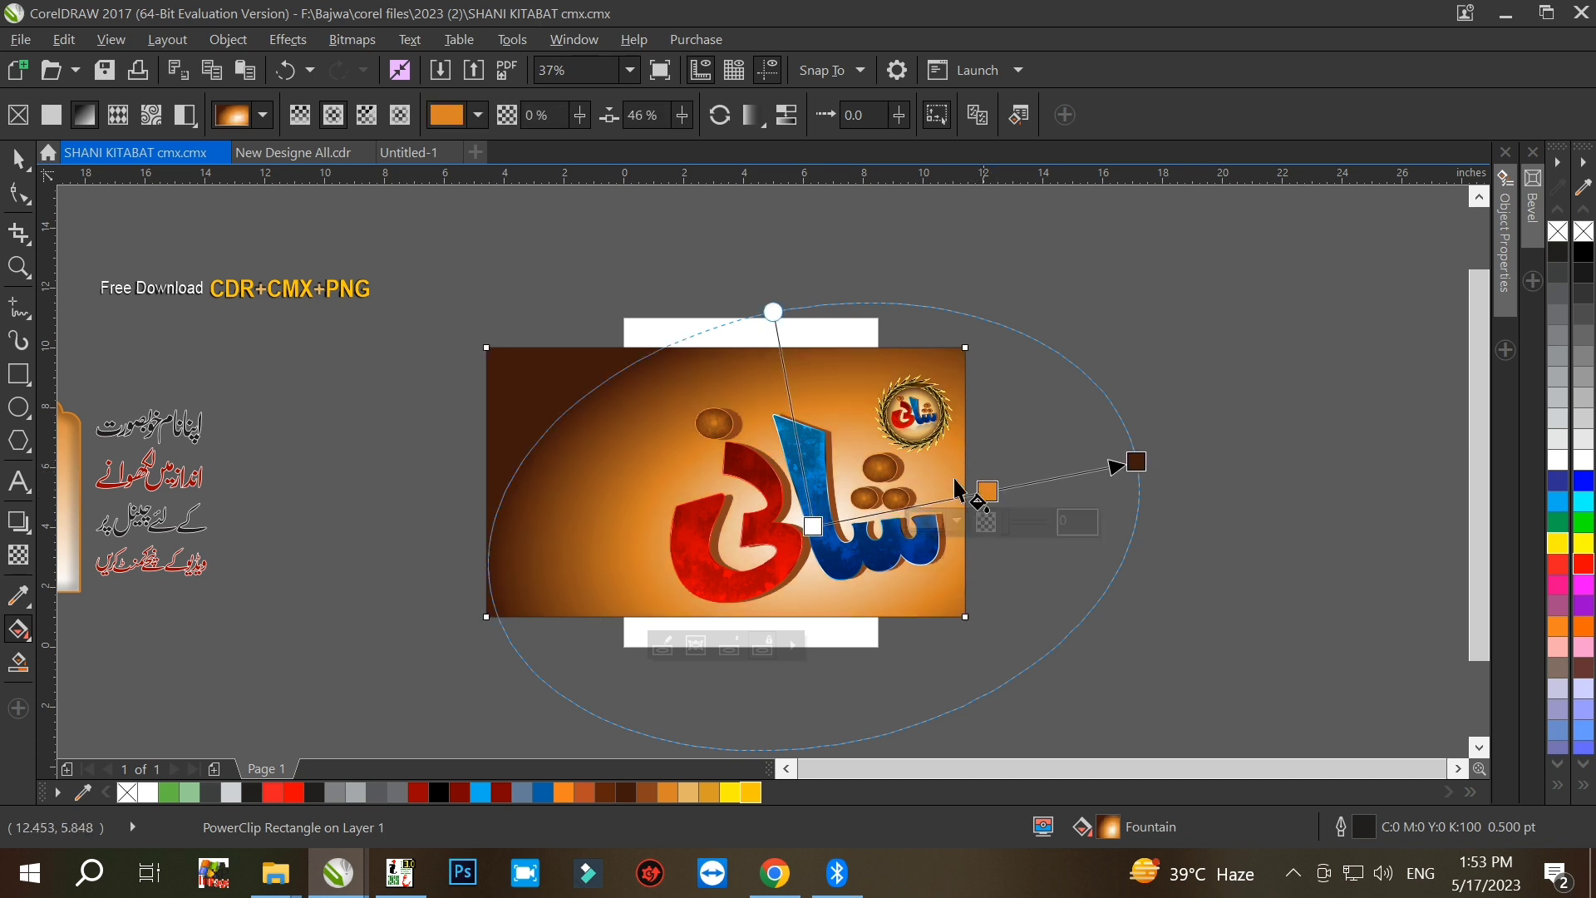
left_click_drag(813, 525, 800, 503)
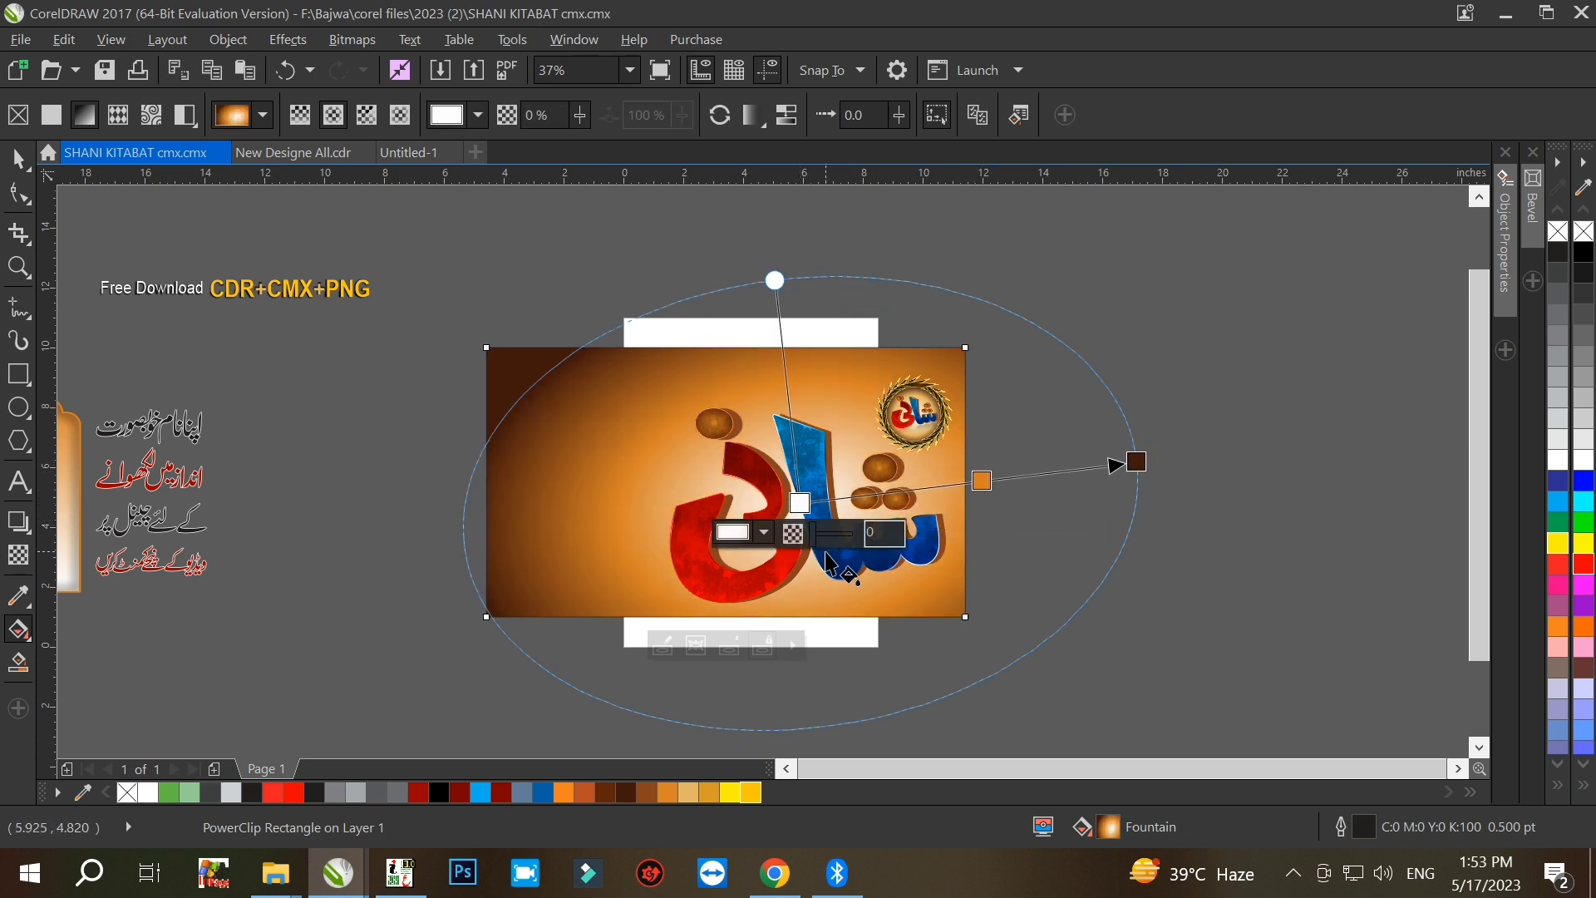
left_click(19, 159)
key("Escape")
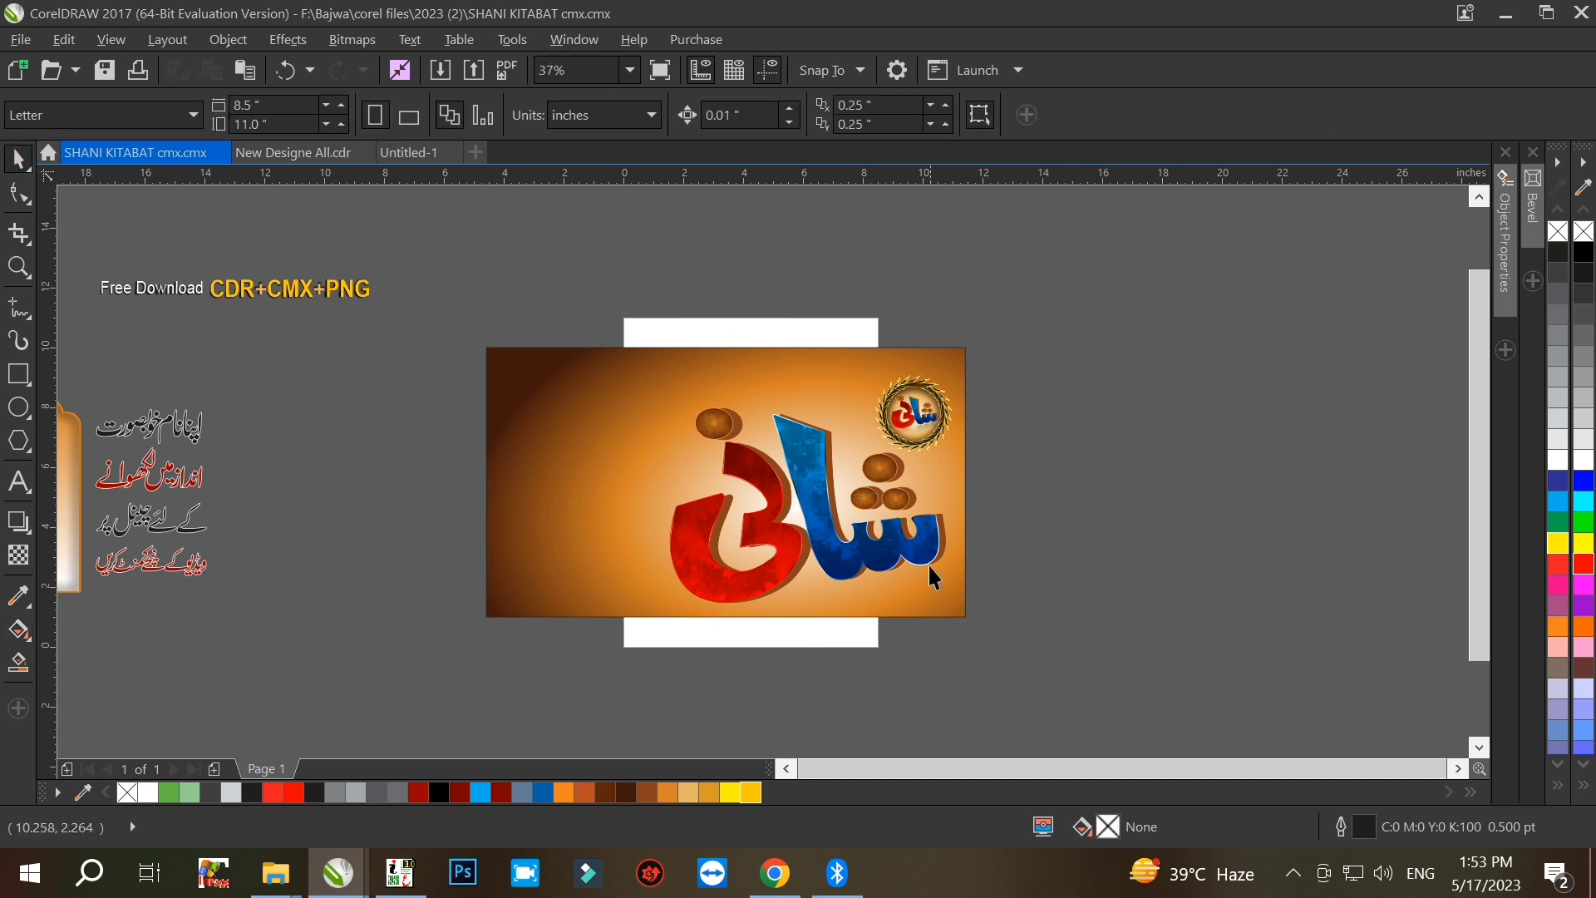
Step: Edit the PowerClip contents of the blue lettering and set the texture bitmap's transparency to 0
scroll(925, 549, "up", 1)
left_click(868, 570)
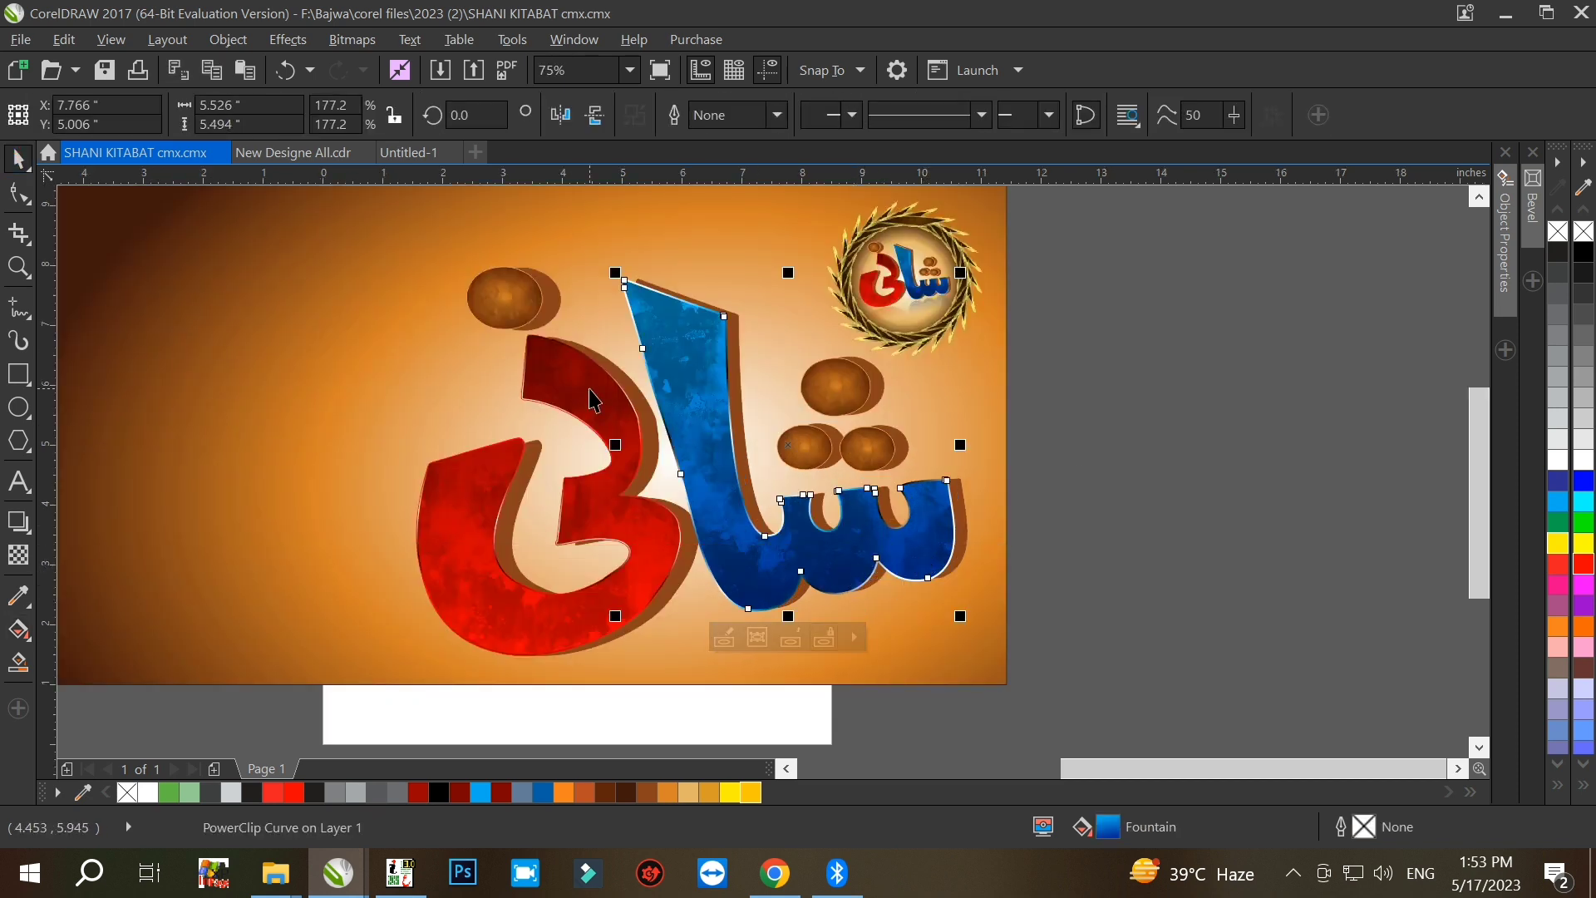
scroll(592, 399, "down", 3)
scroll(643, 376, "up", 3)
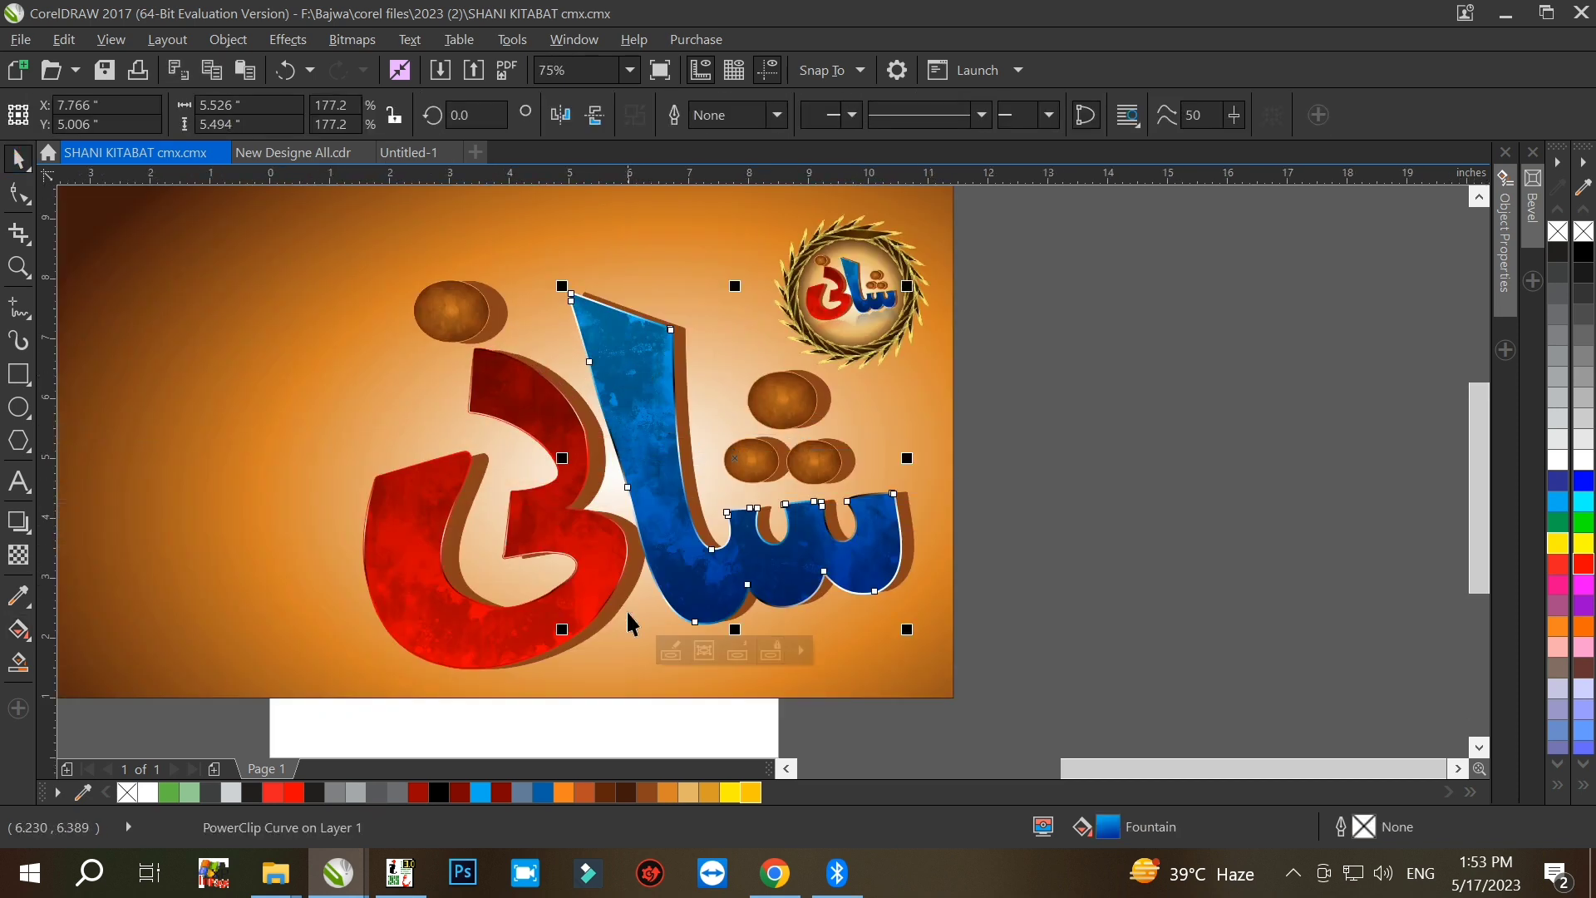
left_click(671, 650)
left_click(696, 586)
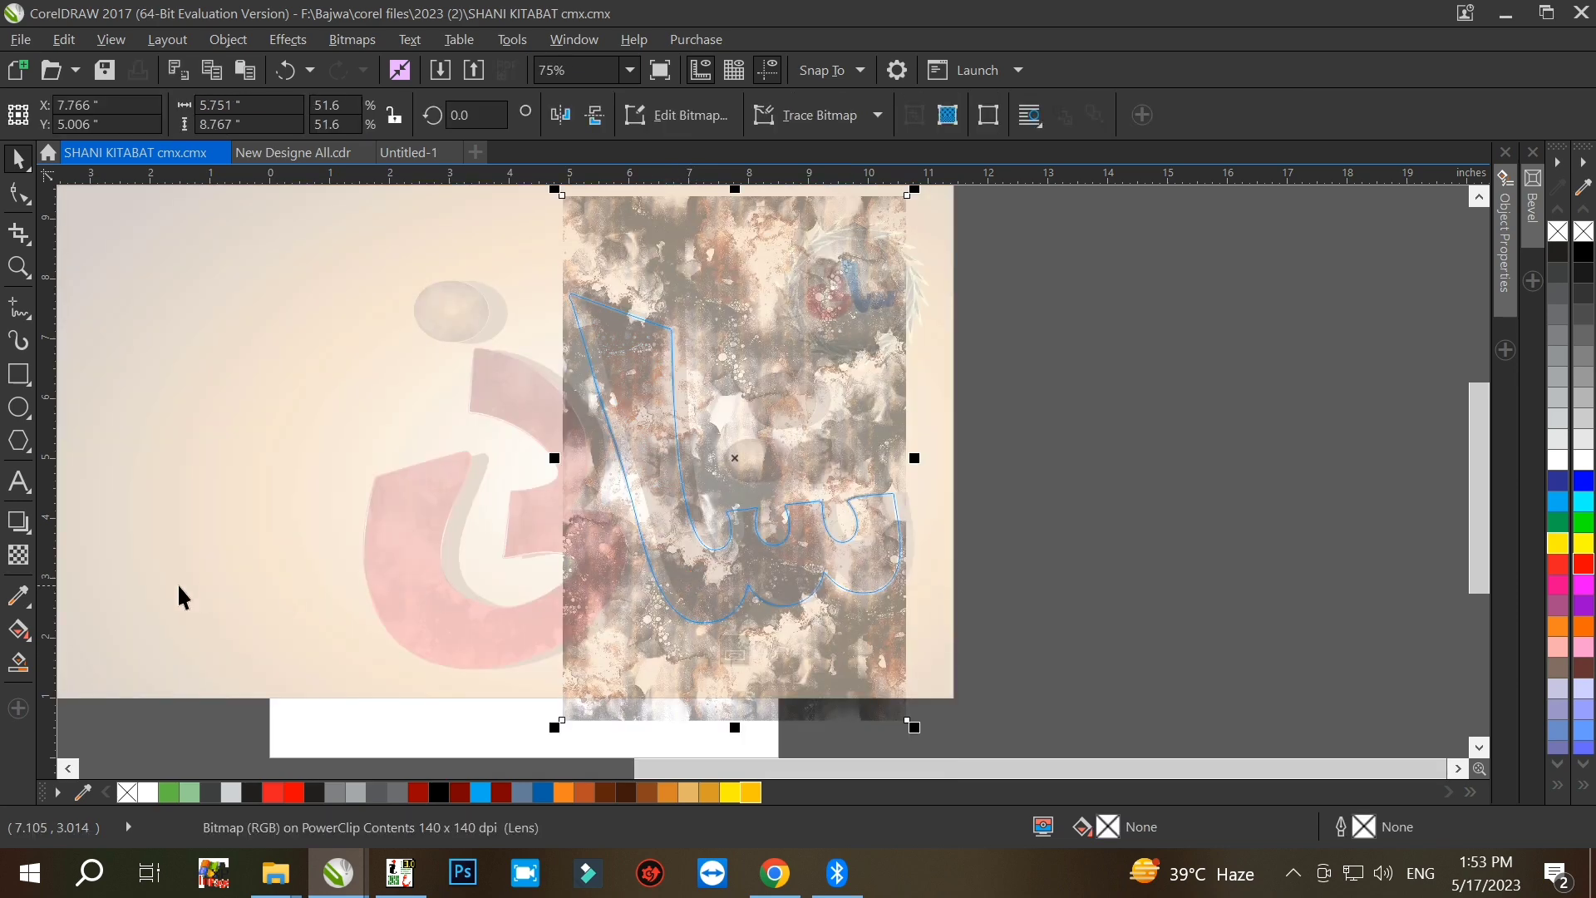
left_click(20, 556)
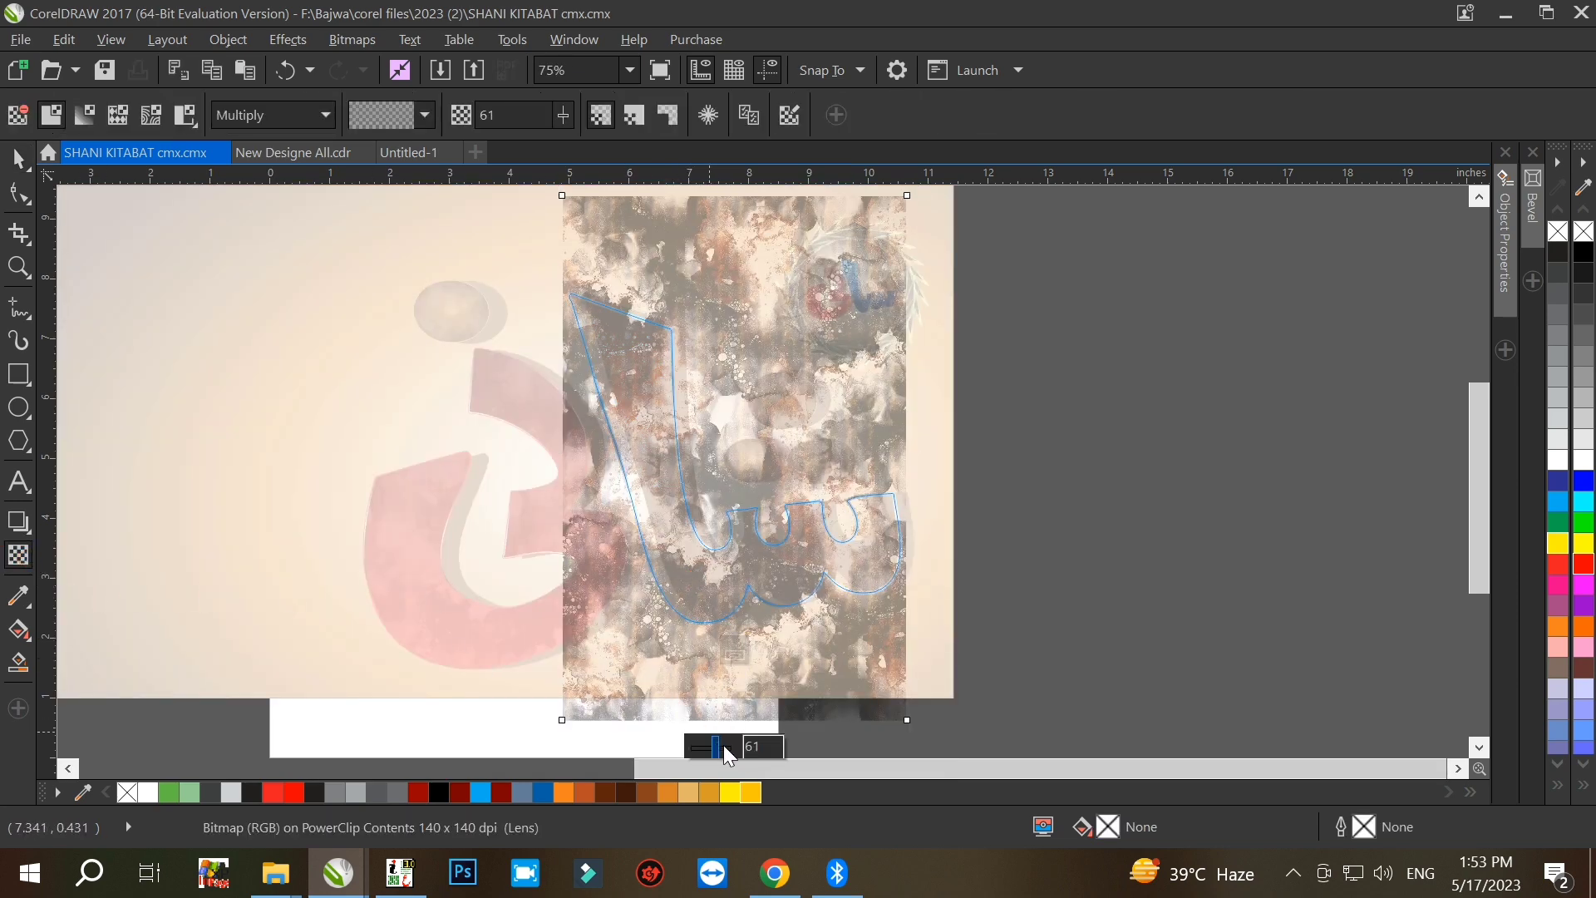
left_click_drag(723, 745, 682, 750)
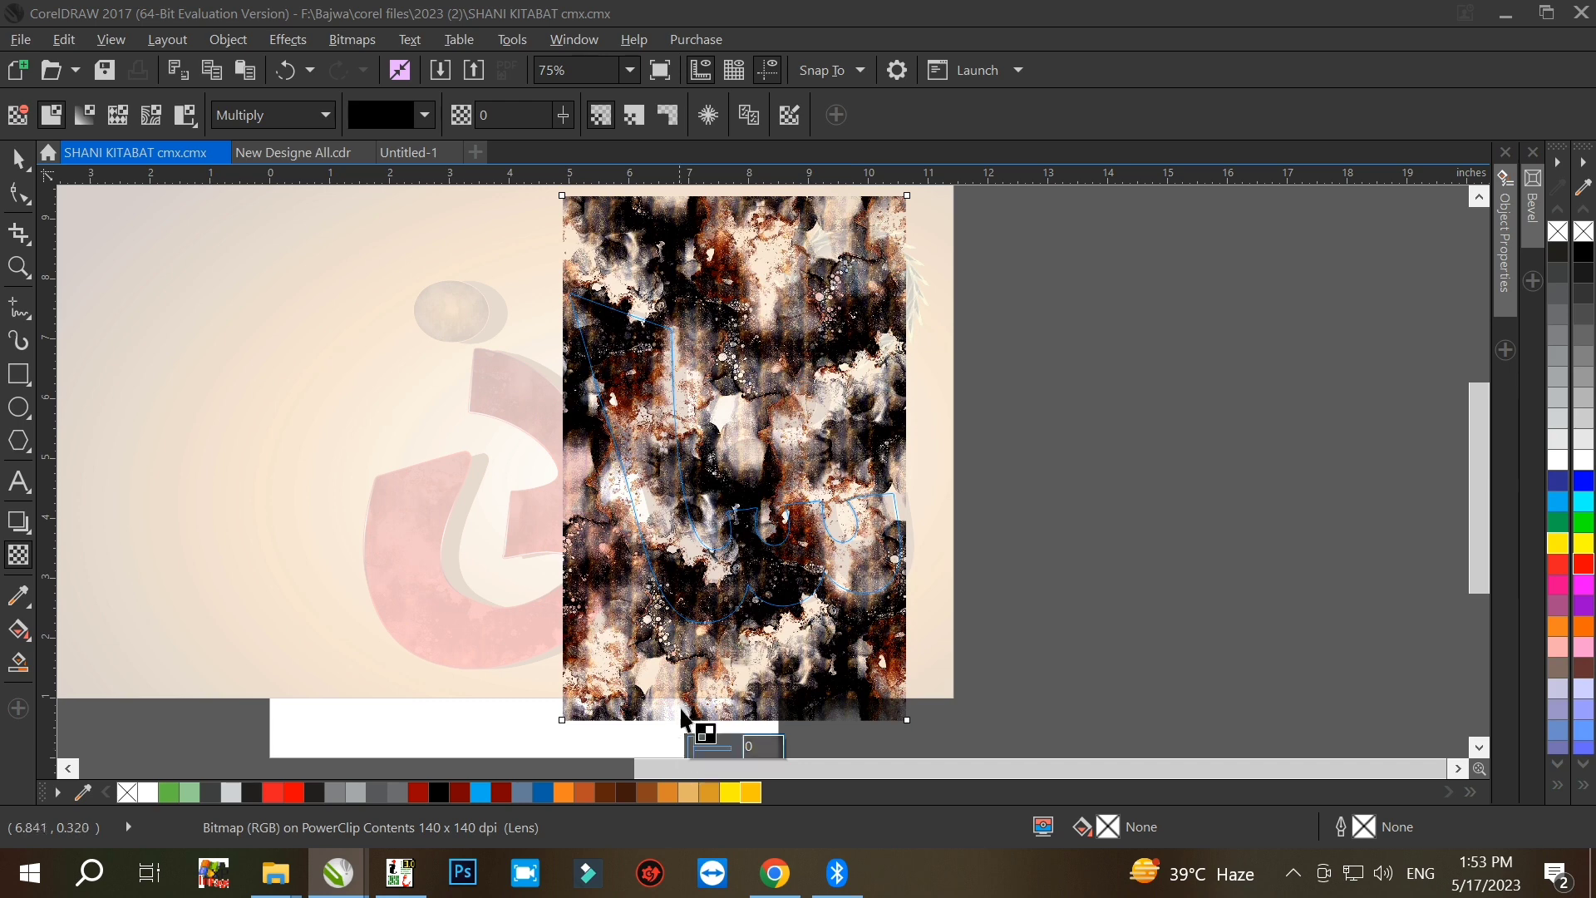
left_click(723, 653)
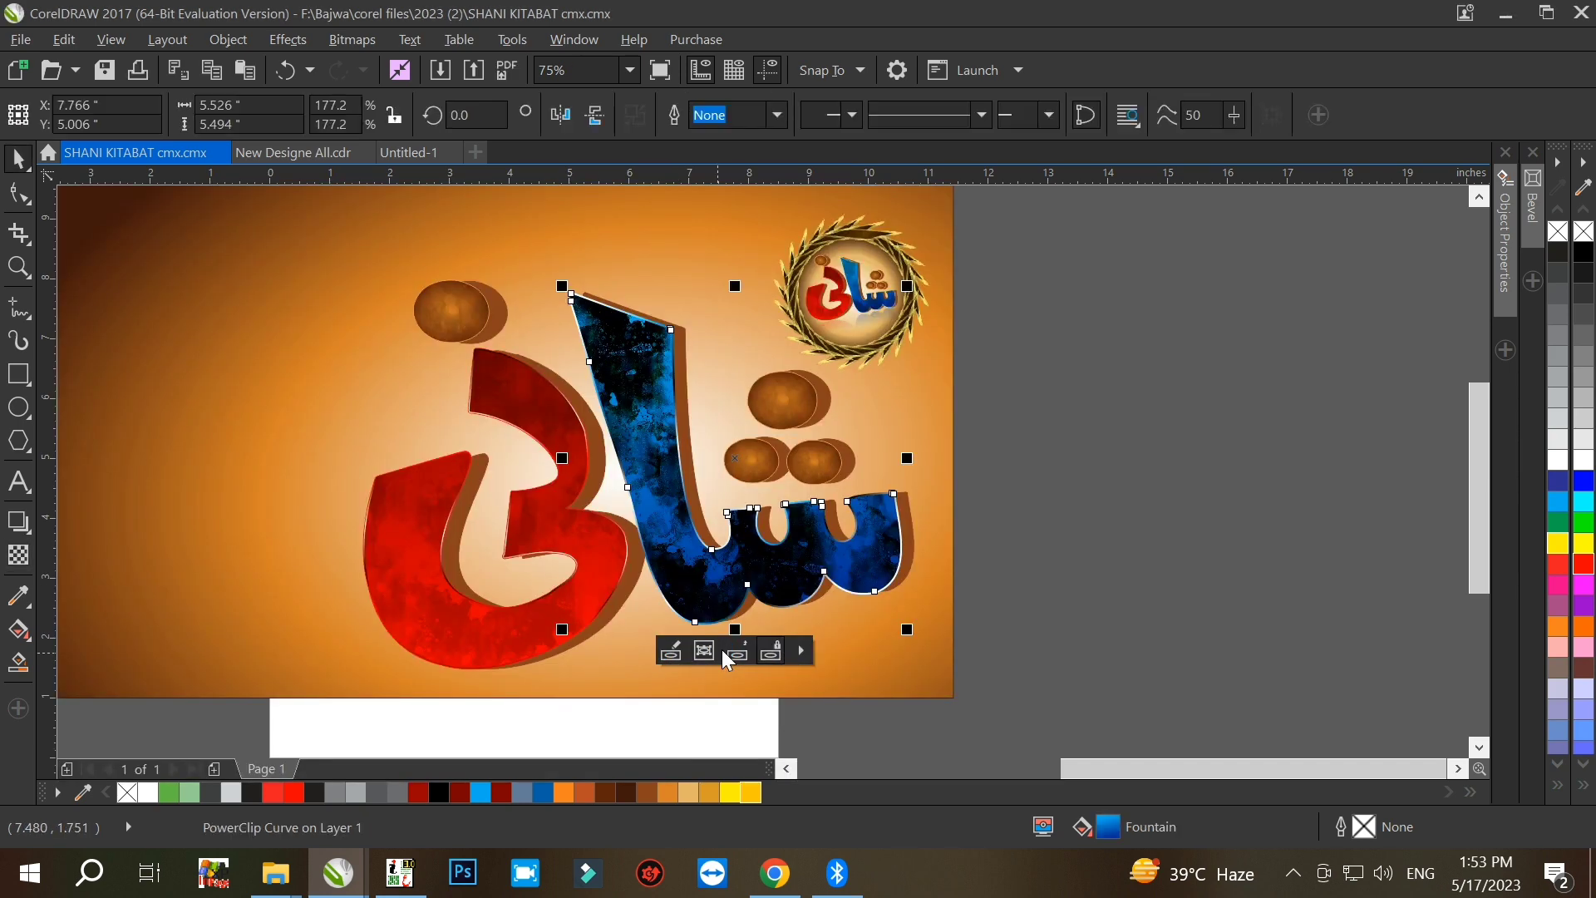
Step: Change the merge mode of the texture bitmap inside the blue lettering's PowerClip to Normal and finish editing the contents
left_click(673, 651)
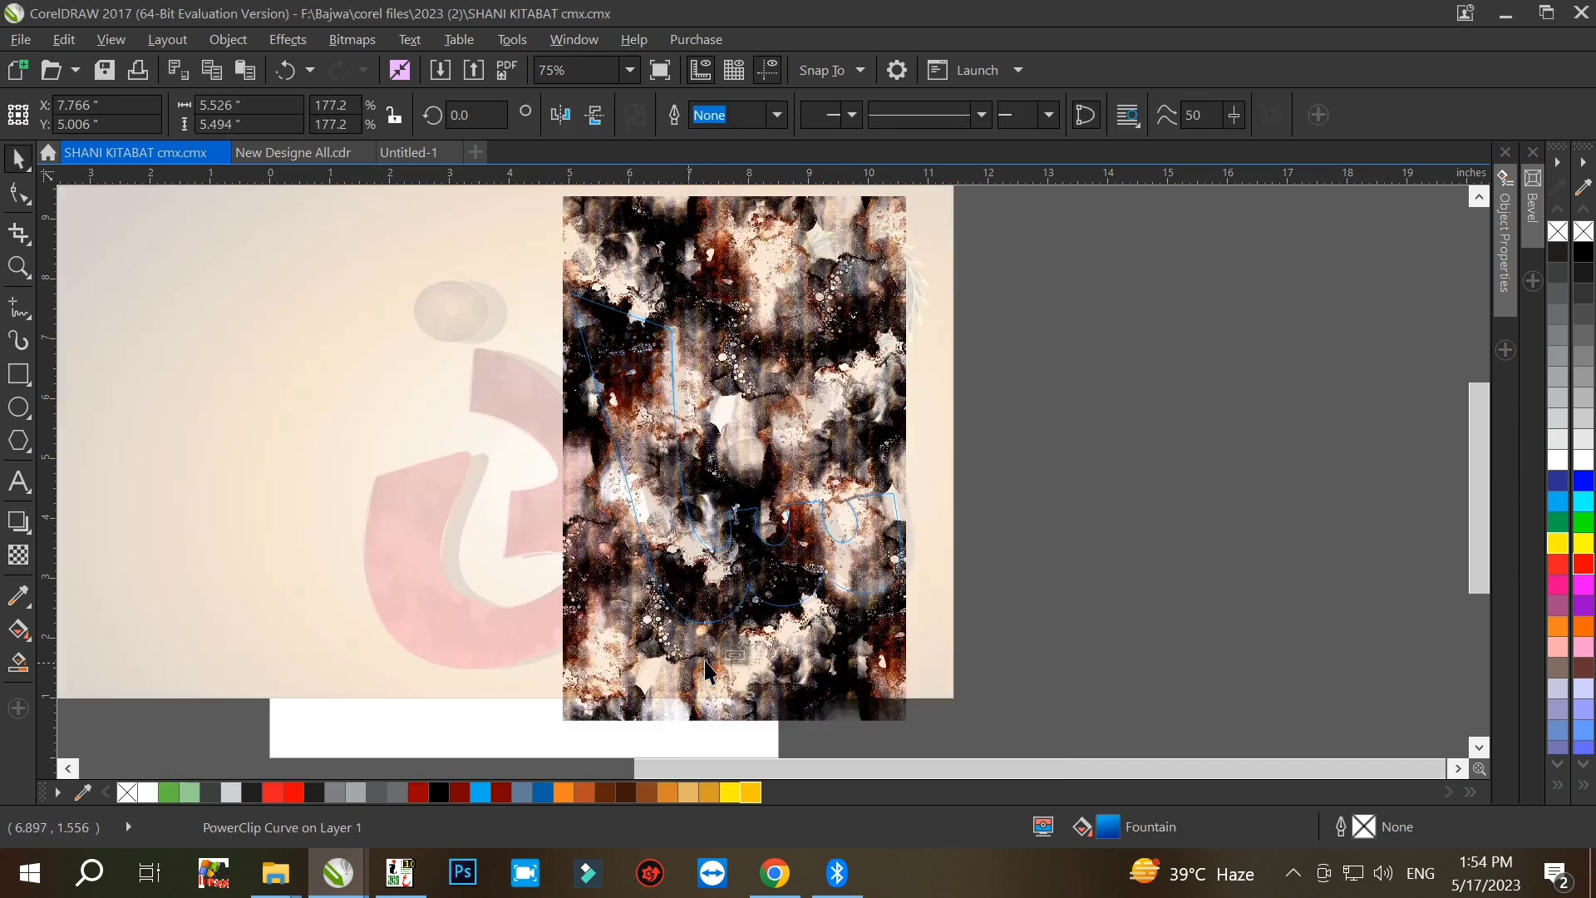
left_click(725, 597)
left_click(18, 555)
left_click(326, 116)
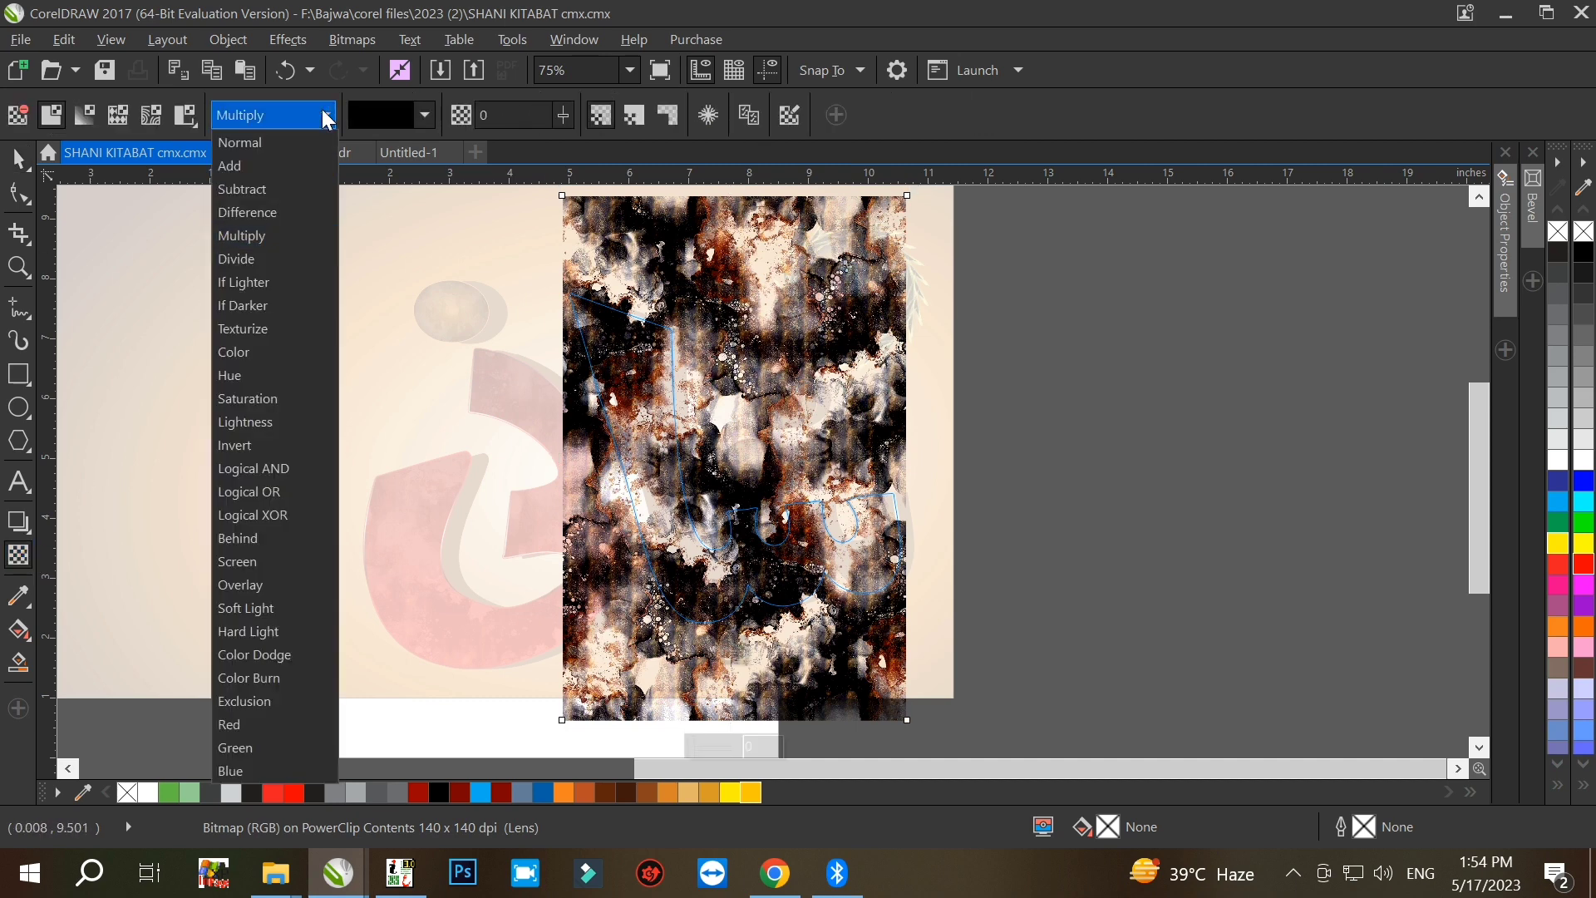
left_click(283, 142)
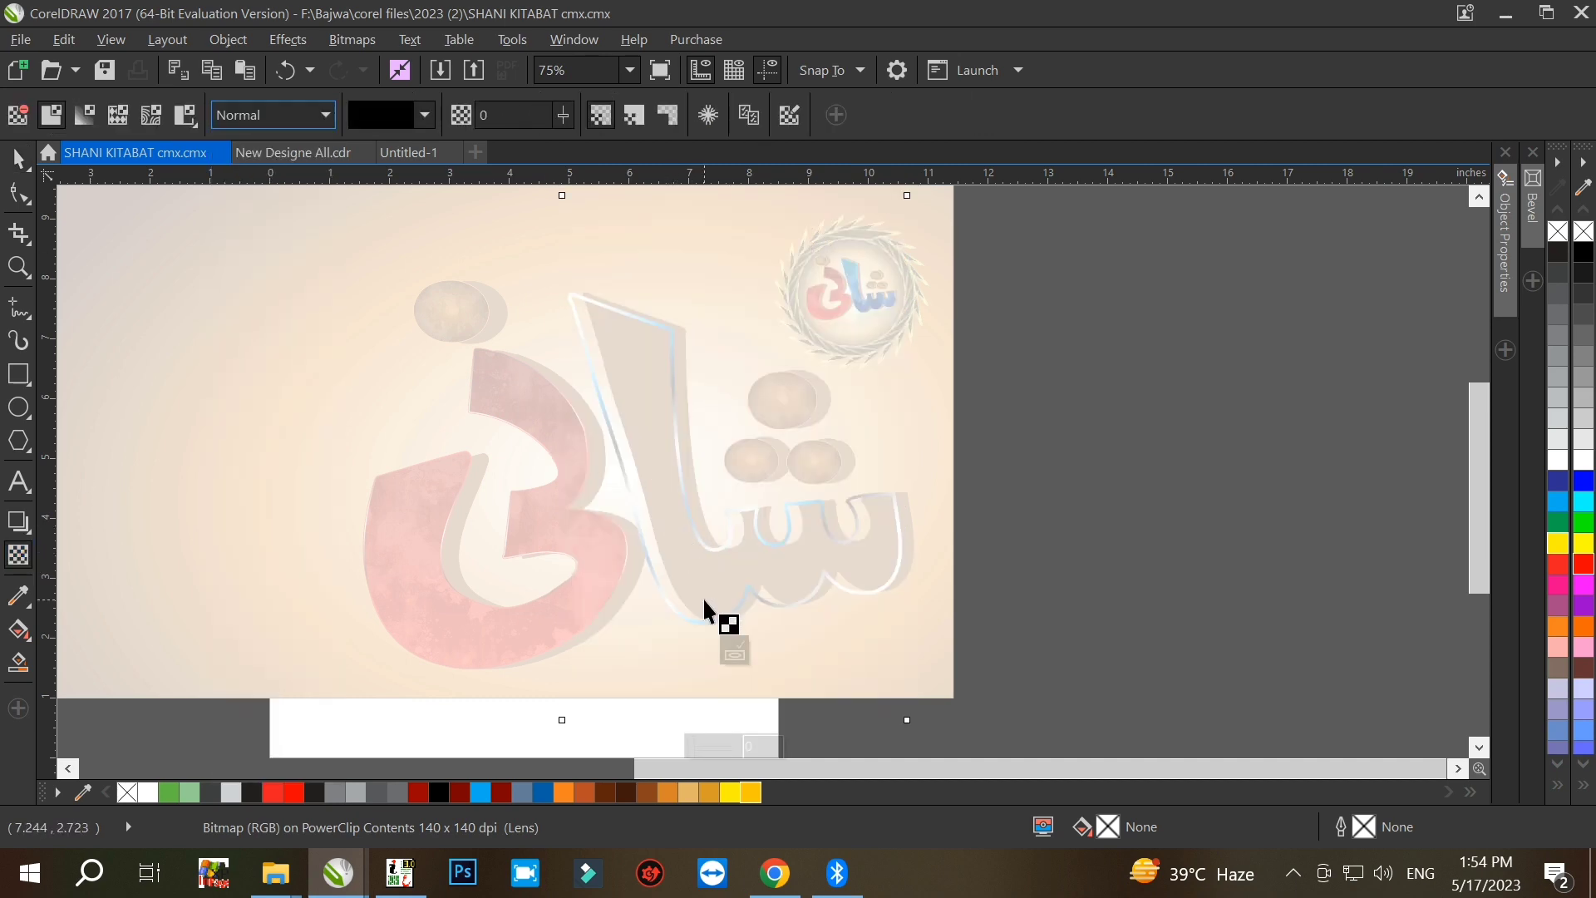
scroll(796, 485, "down", 1)
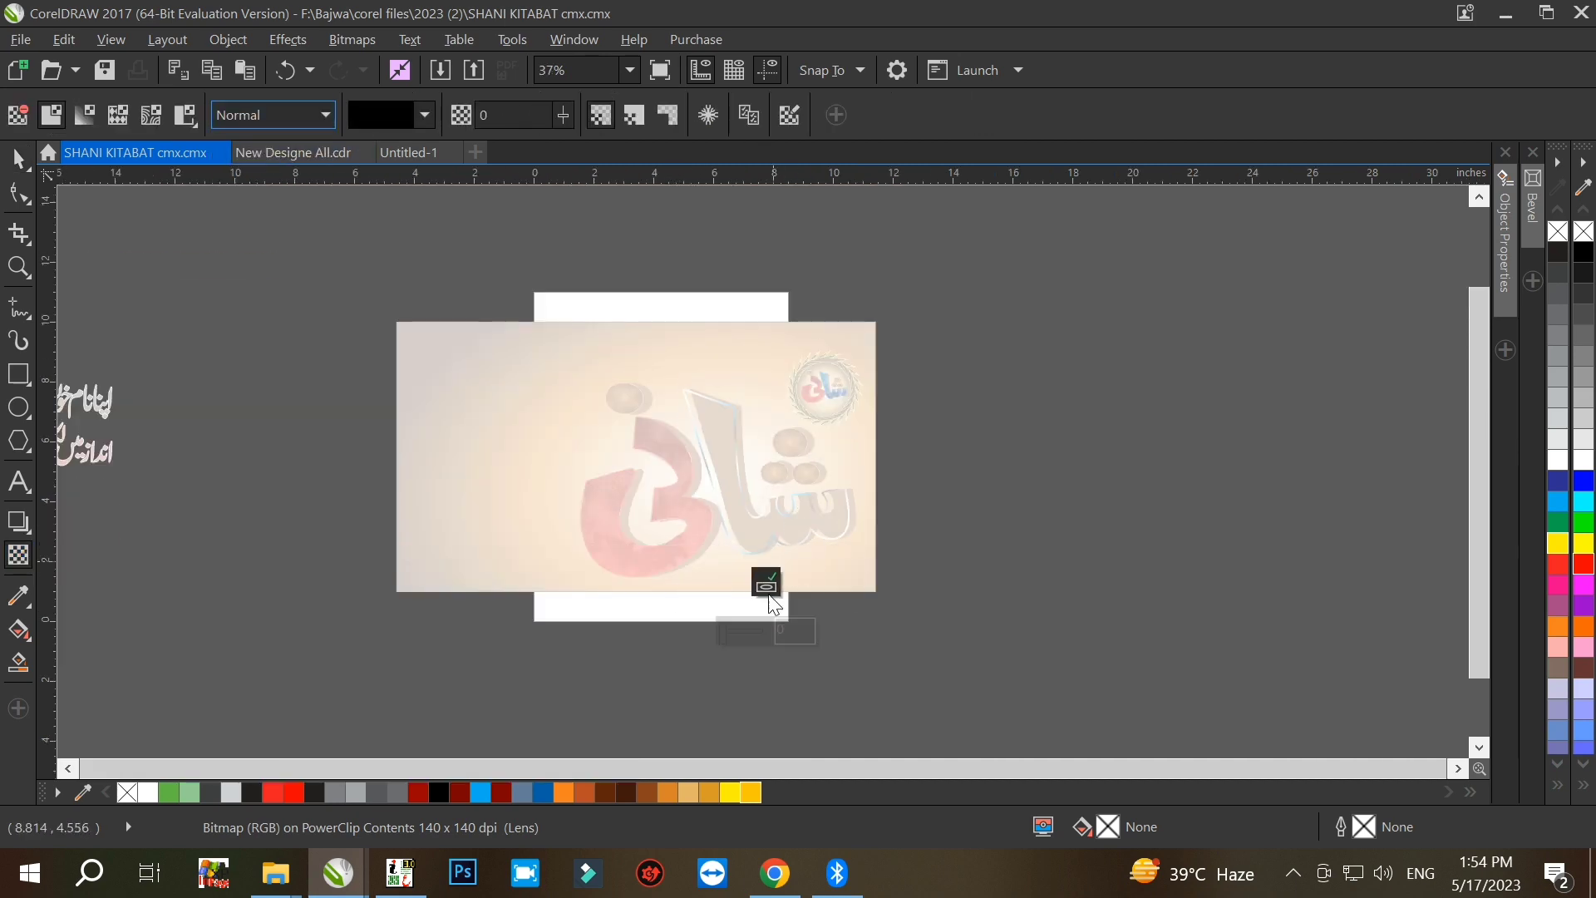
left_click(765, 586)
scroll(802, 516, "up", 1)
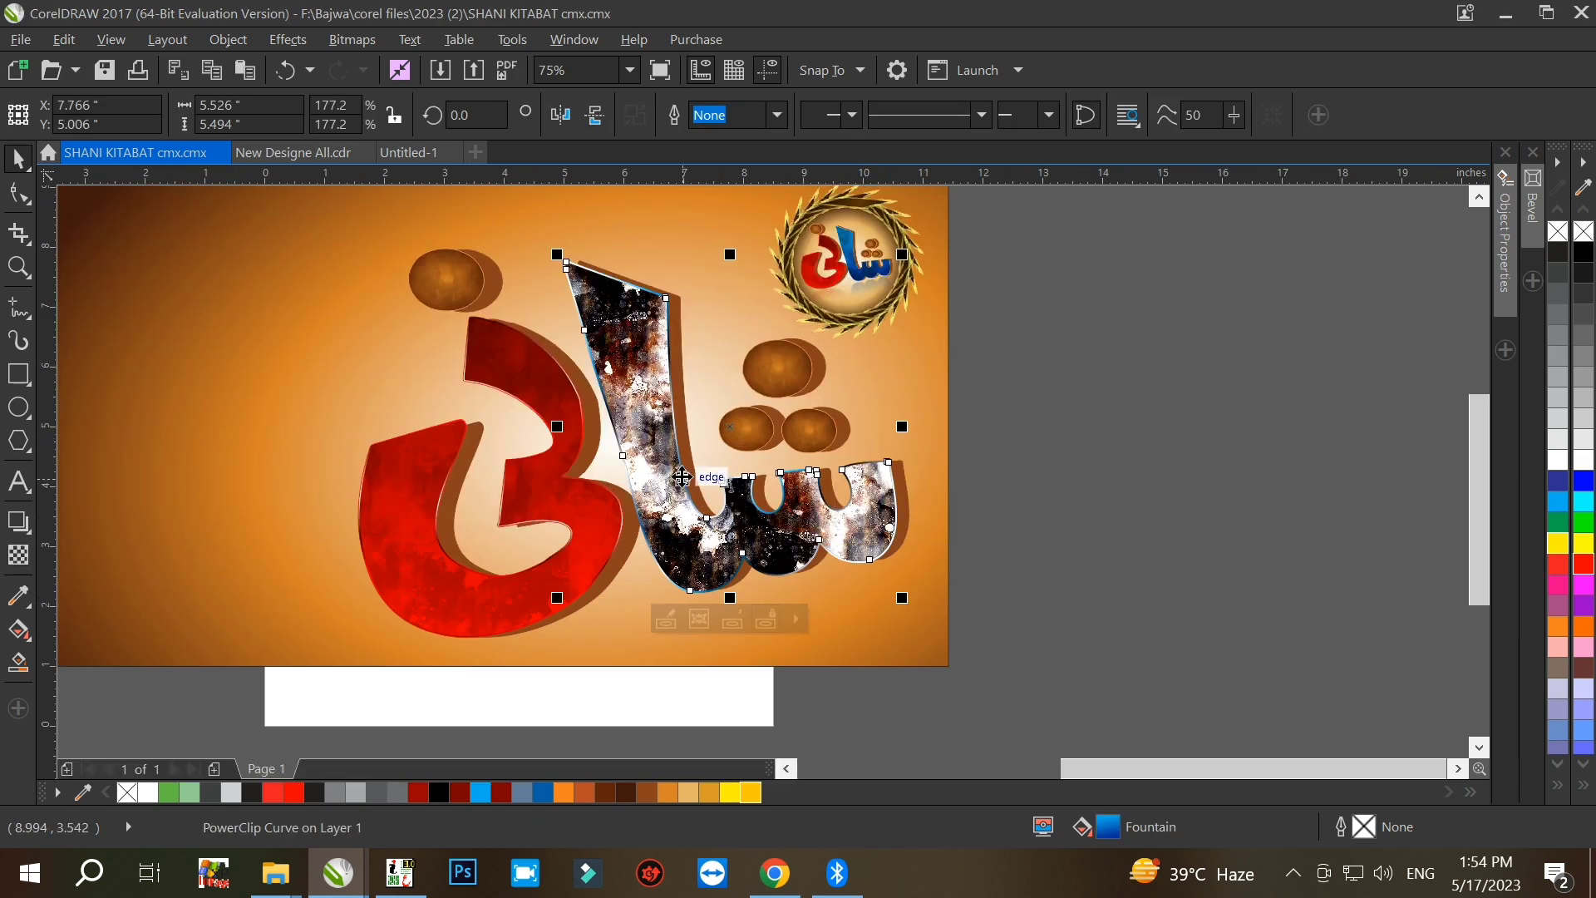
Step: Set the texture bitmap inside the blue lettering to the Multiply merge mode with transparency 76, and finish editing the PowerClip
left_click(665, 622)
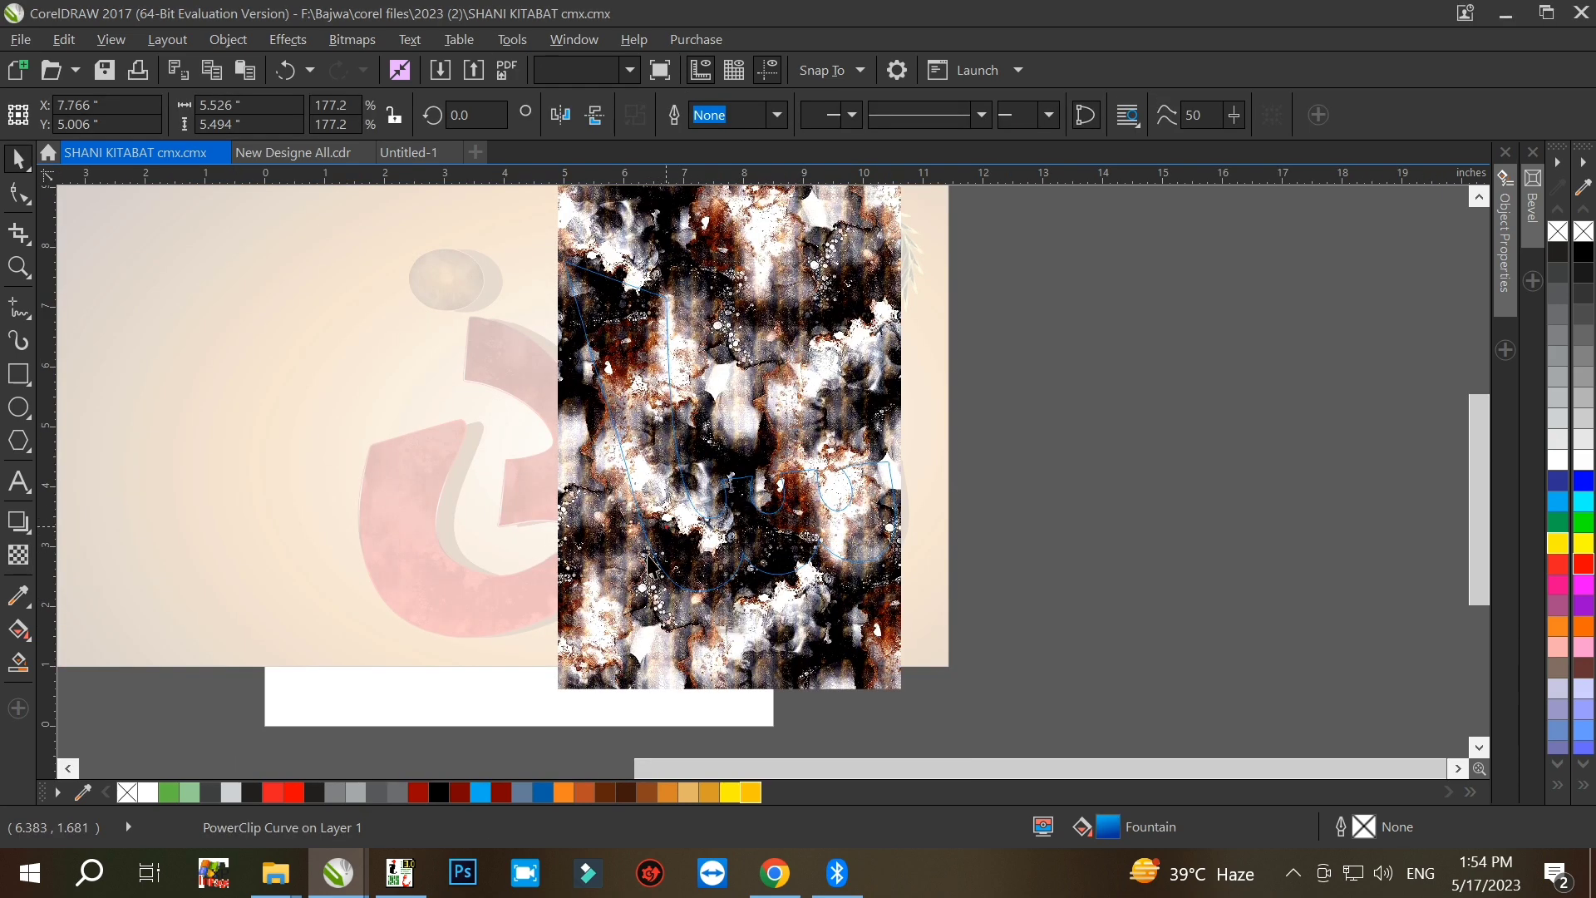
left_click(18, 557)
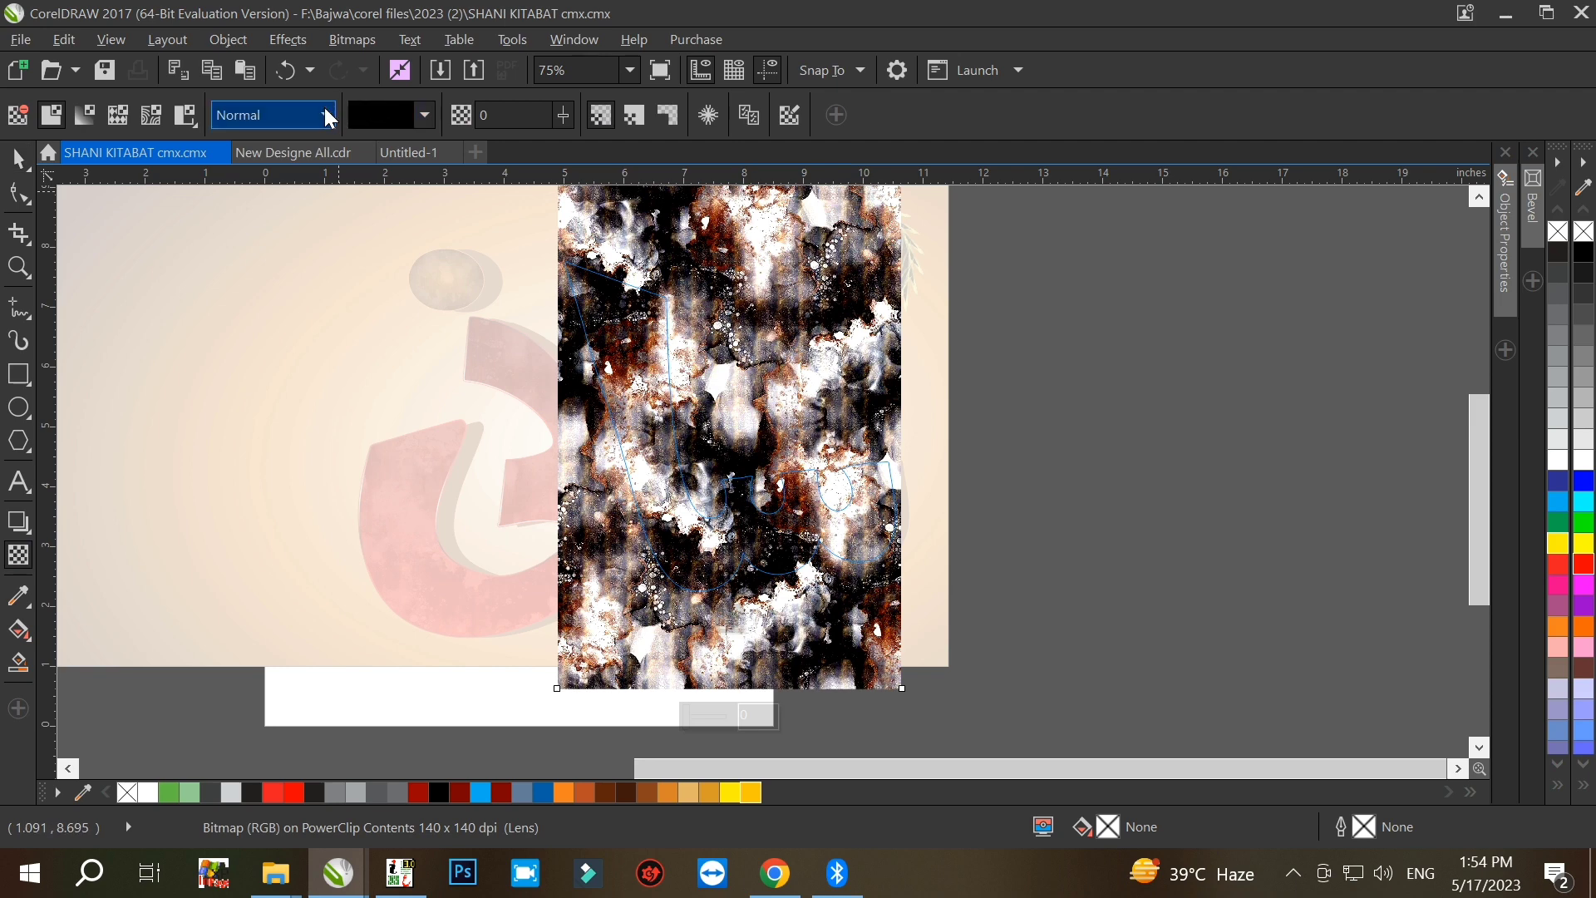
left_click(328, 115)
left_click(246, 235)
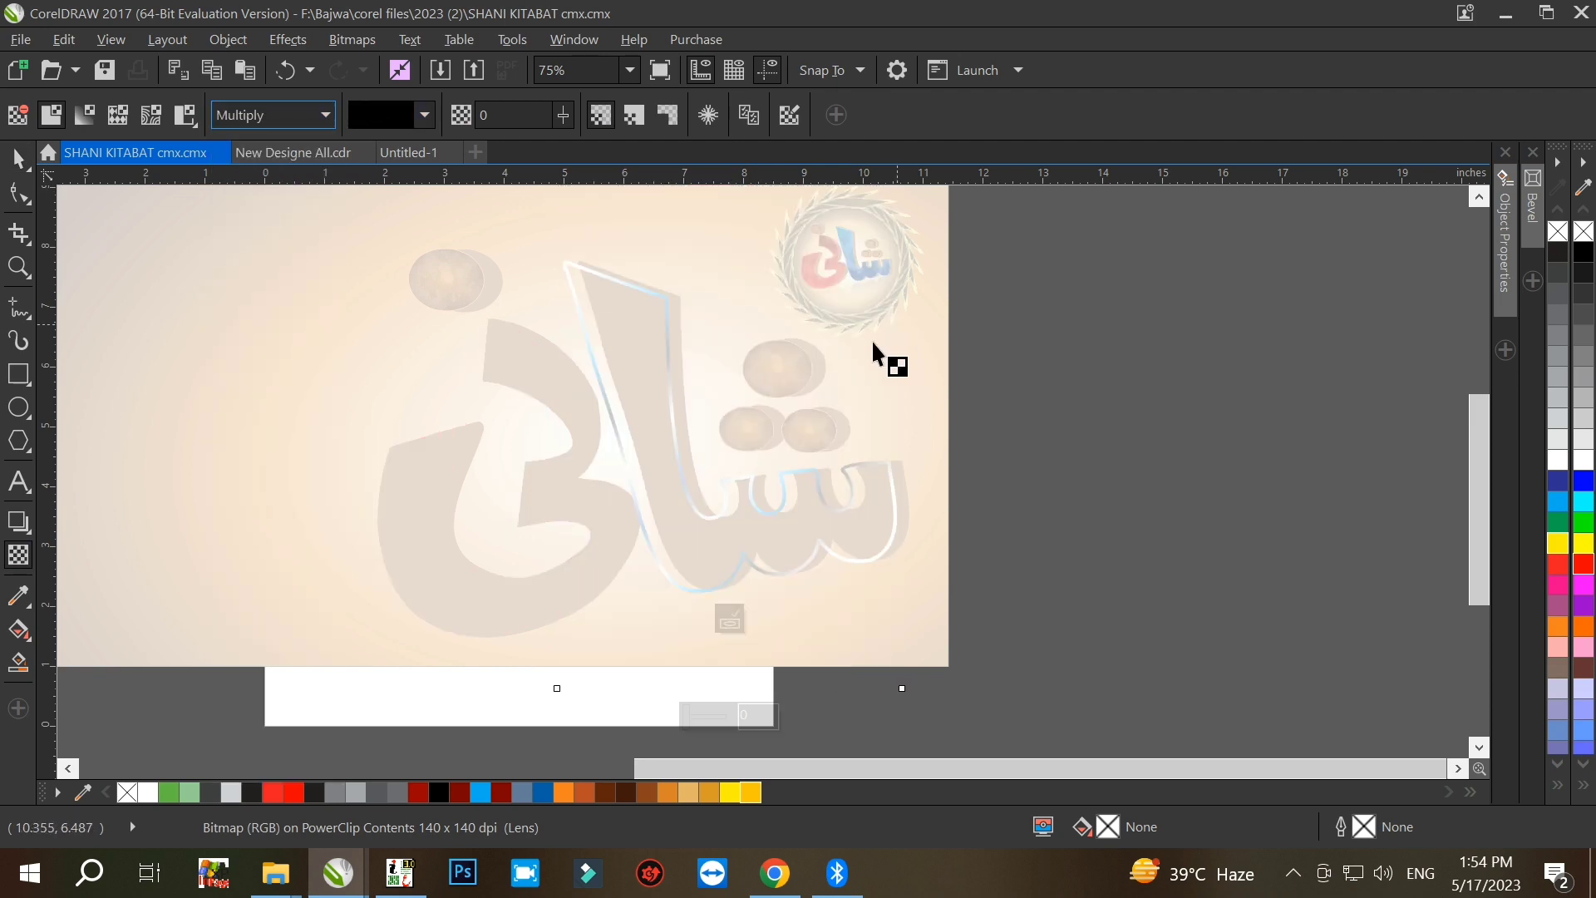
scroll(747, 525, "down", 1)
scroll(752, 511, "up", 1)
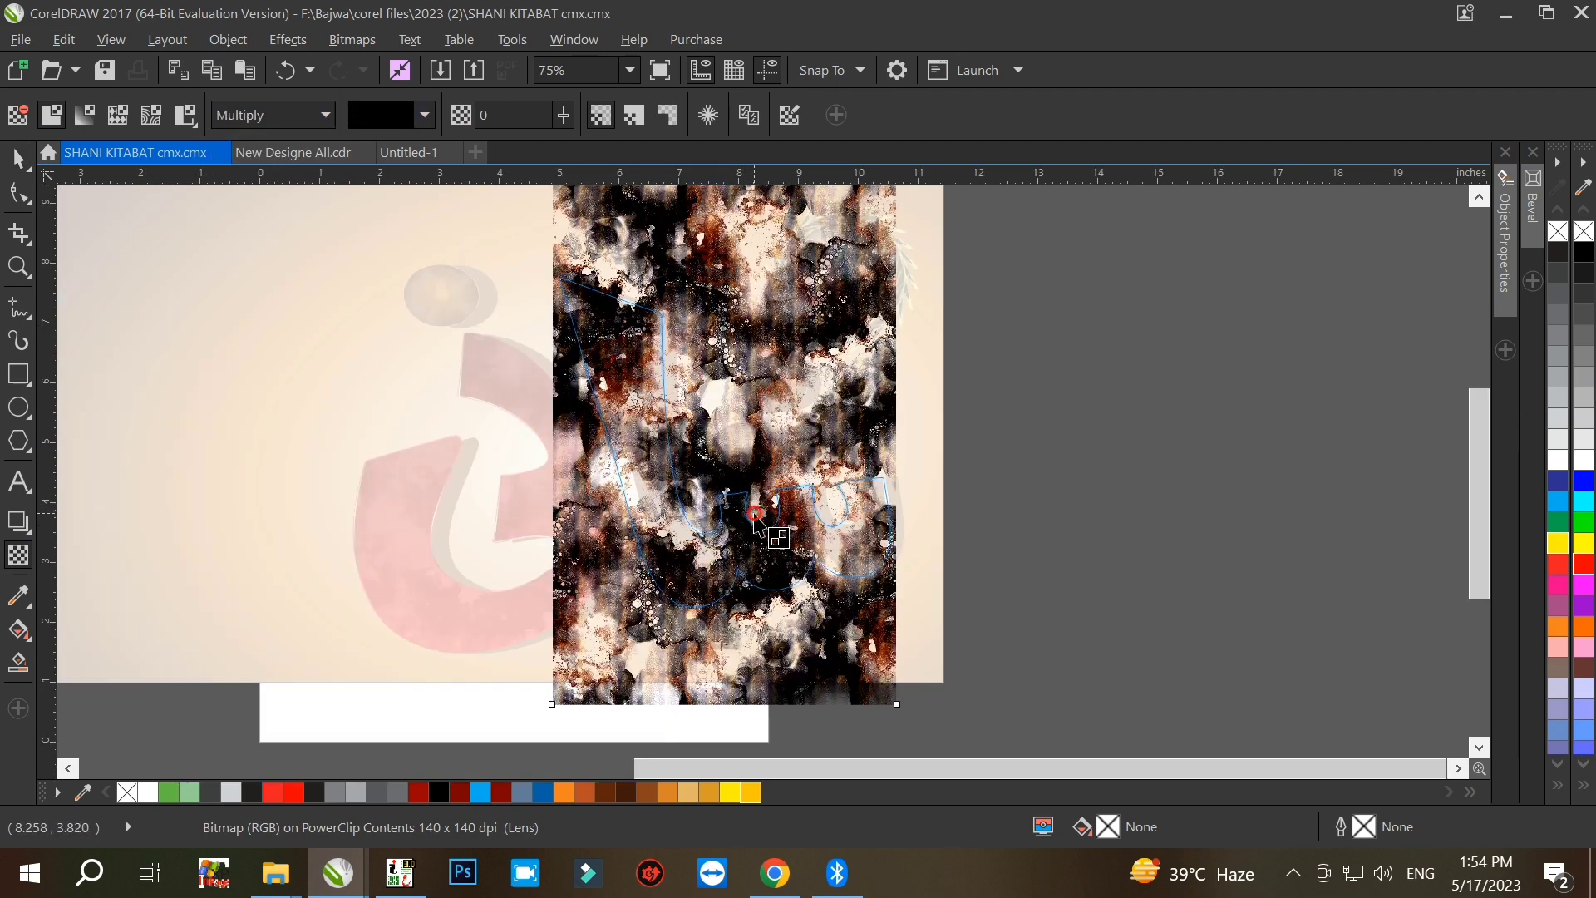
left_click_drag(704, 730, 717, 730)
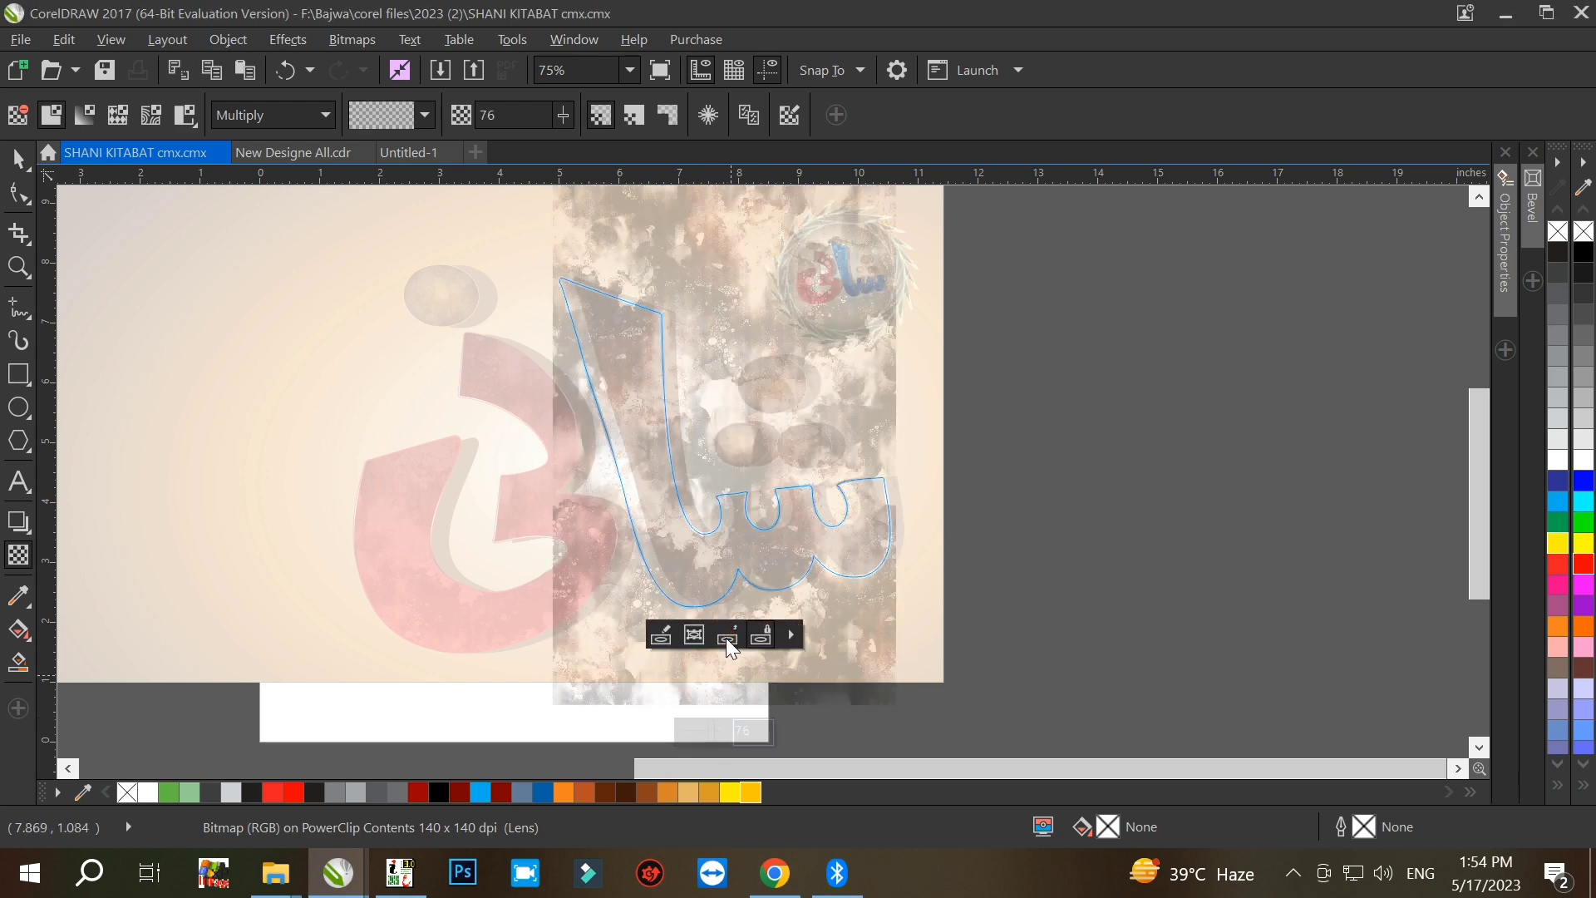
left_click(727, 636)
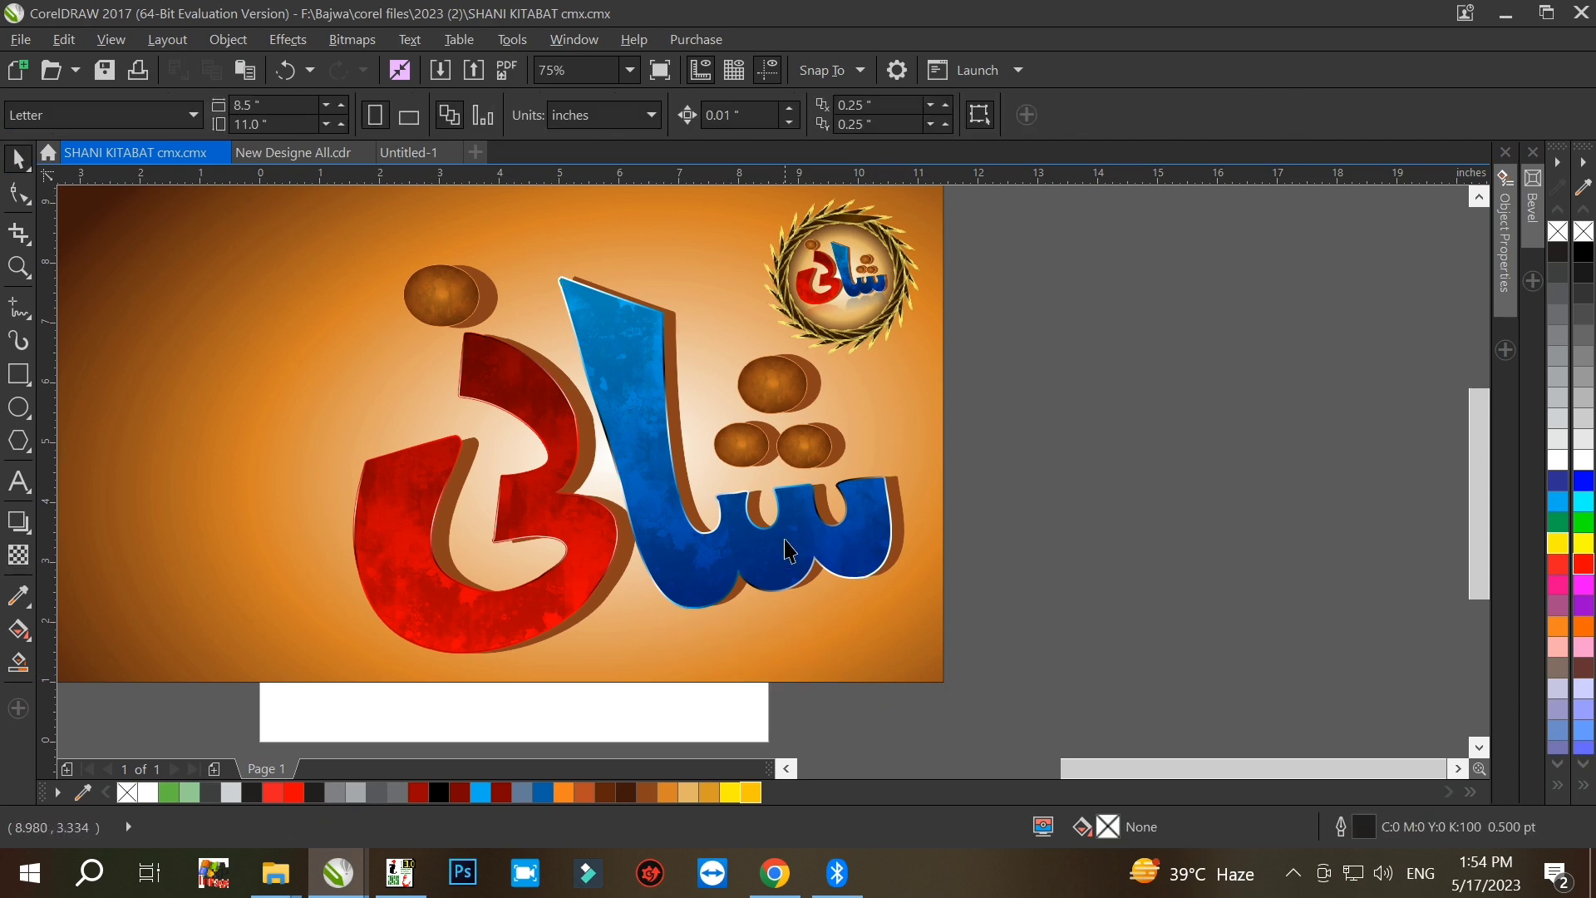
Step: Try moving the blue lettering, undo the move, and inspect the lettering's fountain fill
left_click_drag(779, 553, 798, 501)
key("ctrl+z")
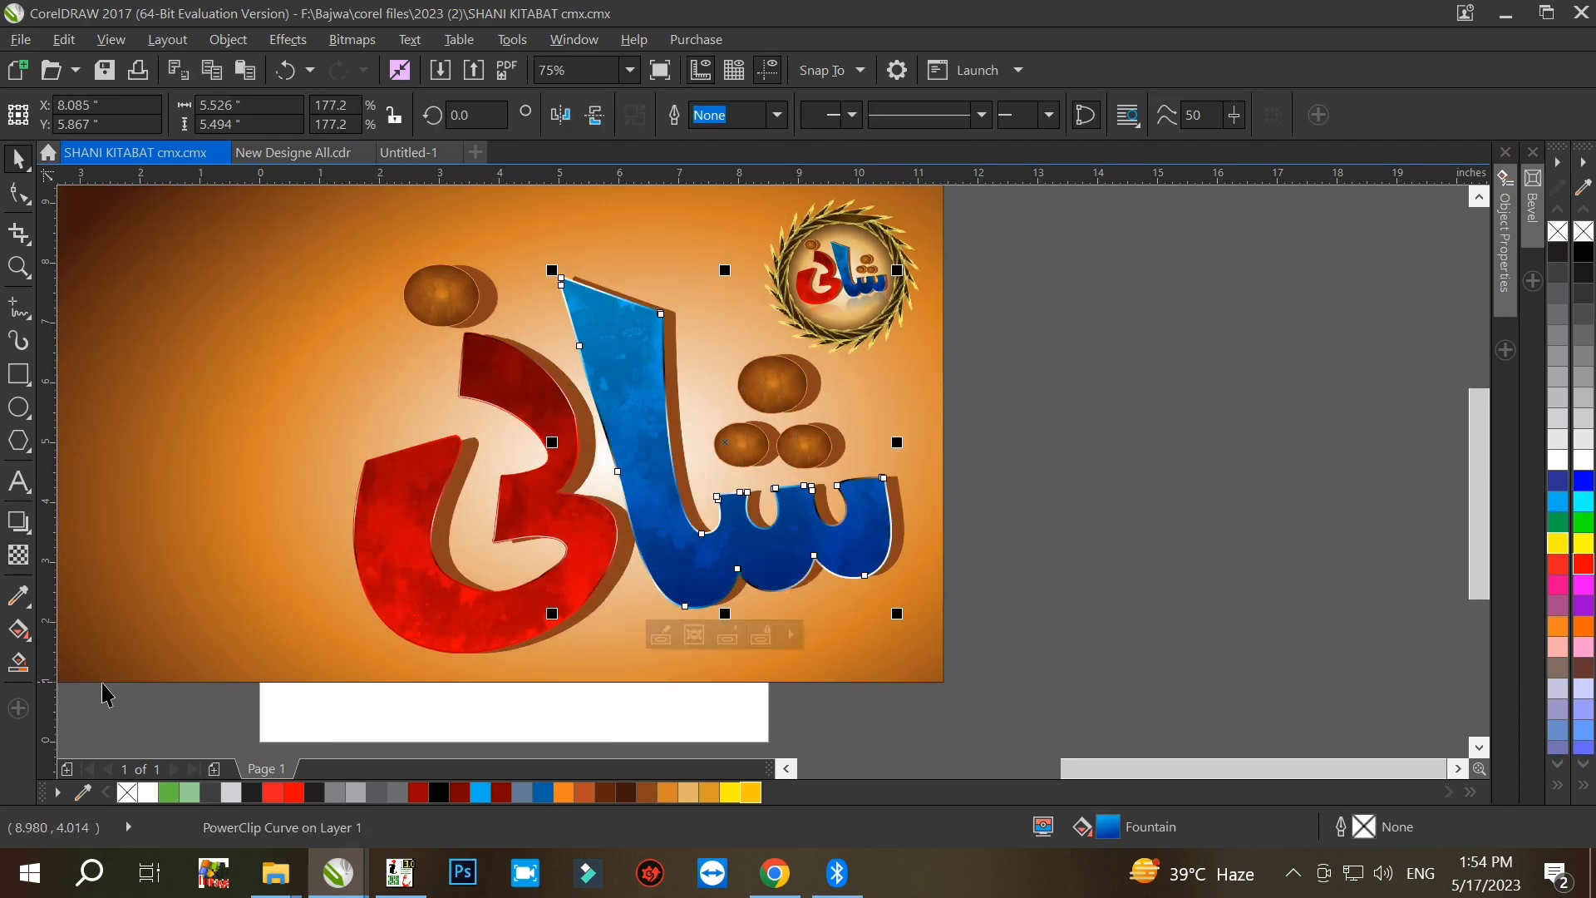
left_click(17, 632)
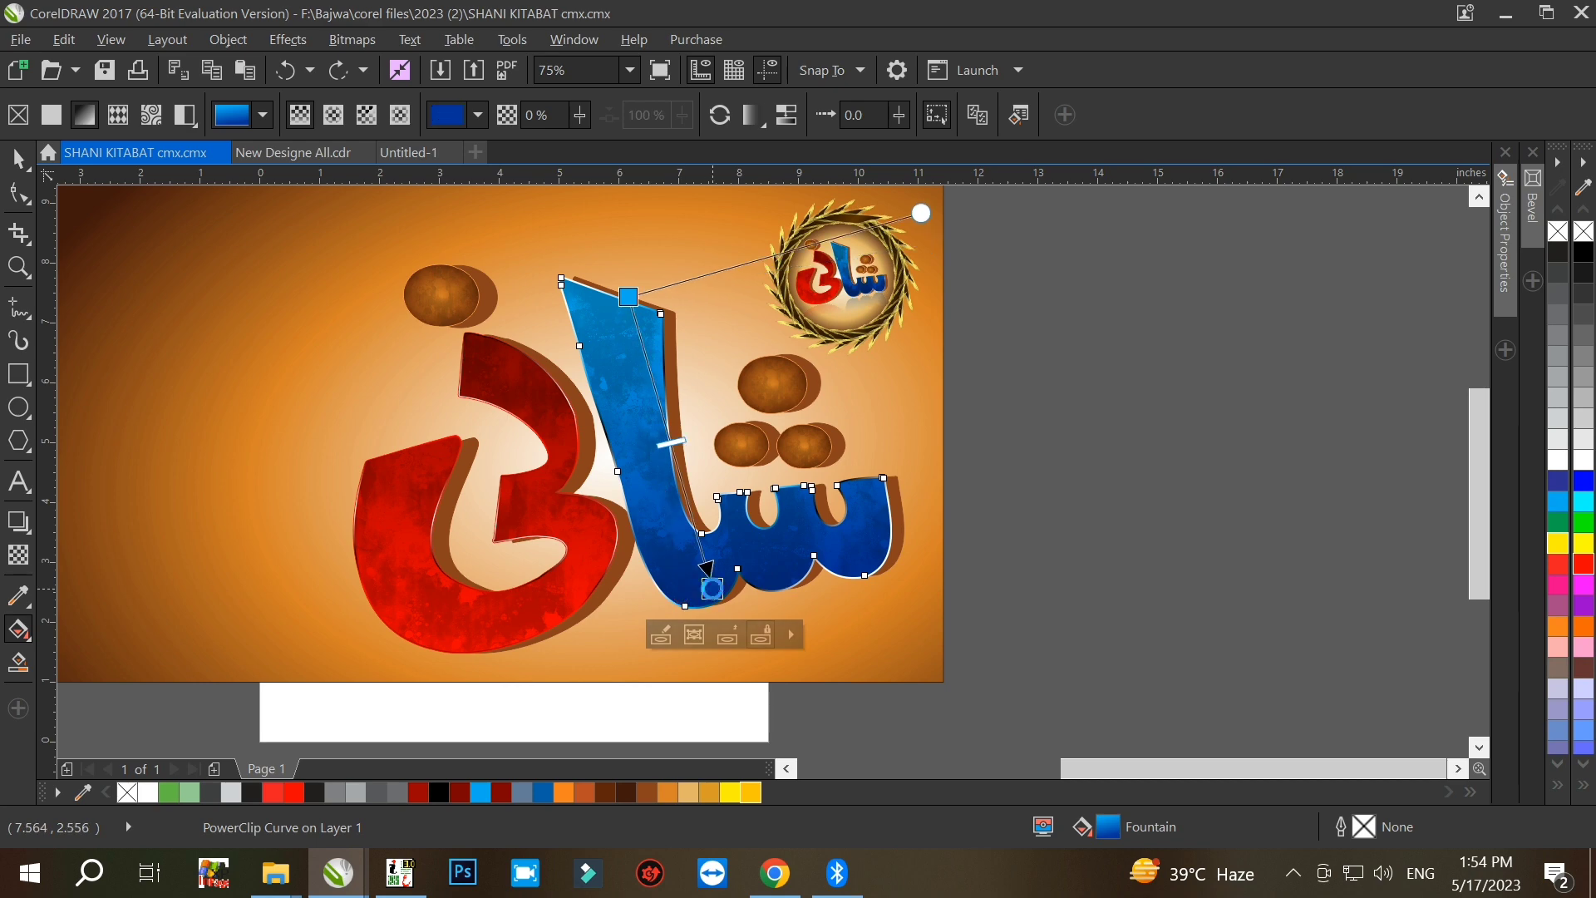
left_click(19, 158)
key("Escape")
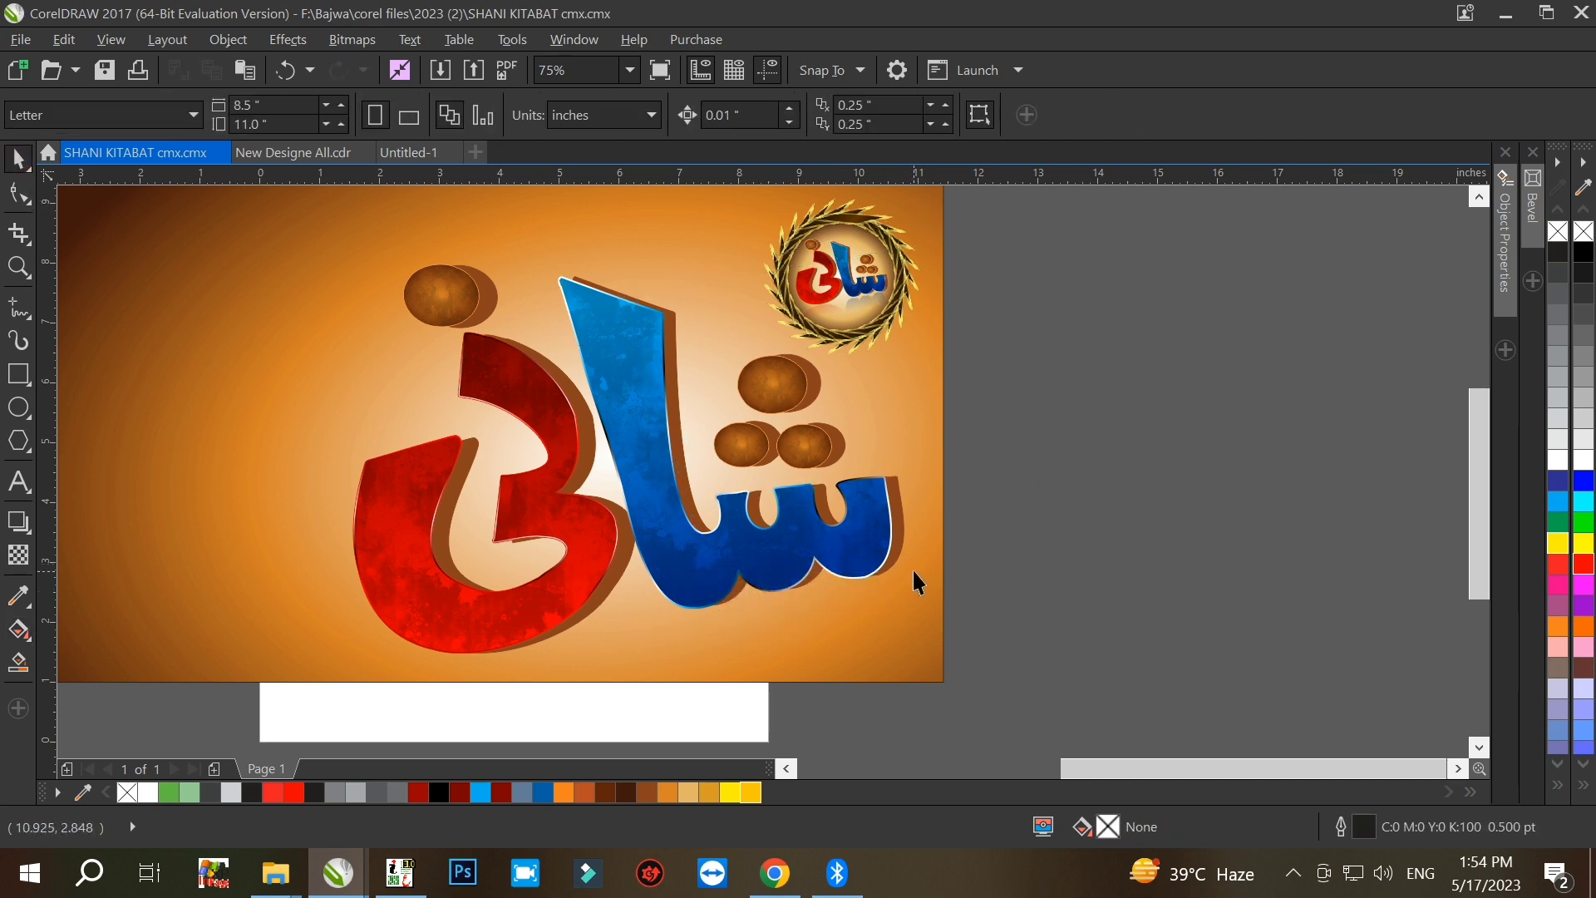
Step: Redirect the fountain fill of the blue lettering's outline curve, running it from below the round emblem to the lettering's lower edge
scroll(913, 565, "up", 5)
left_click(822, 473)
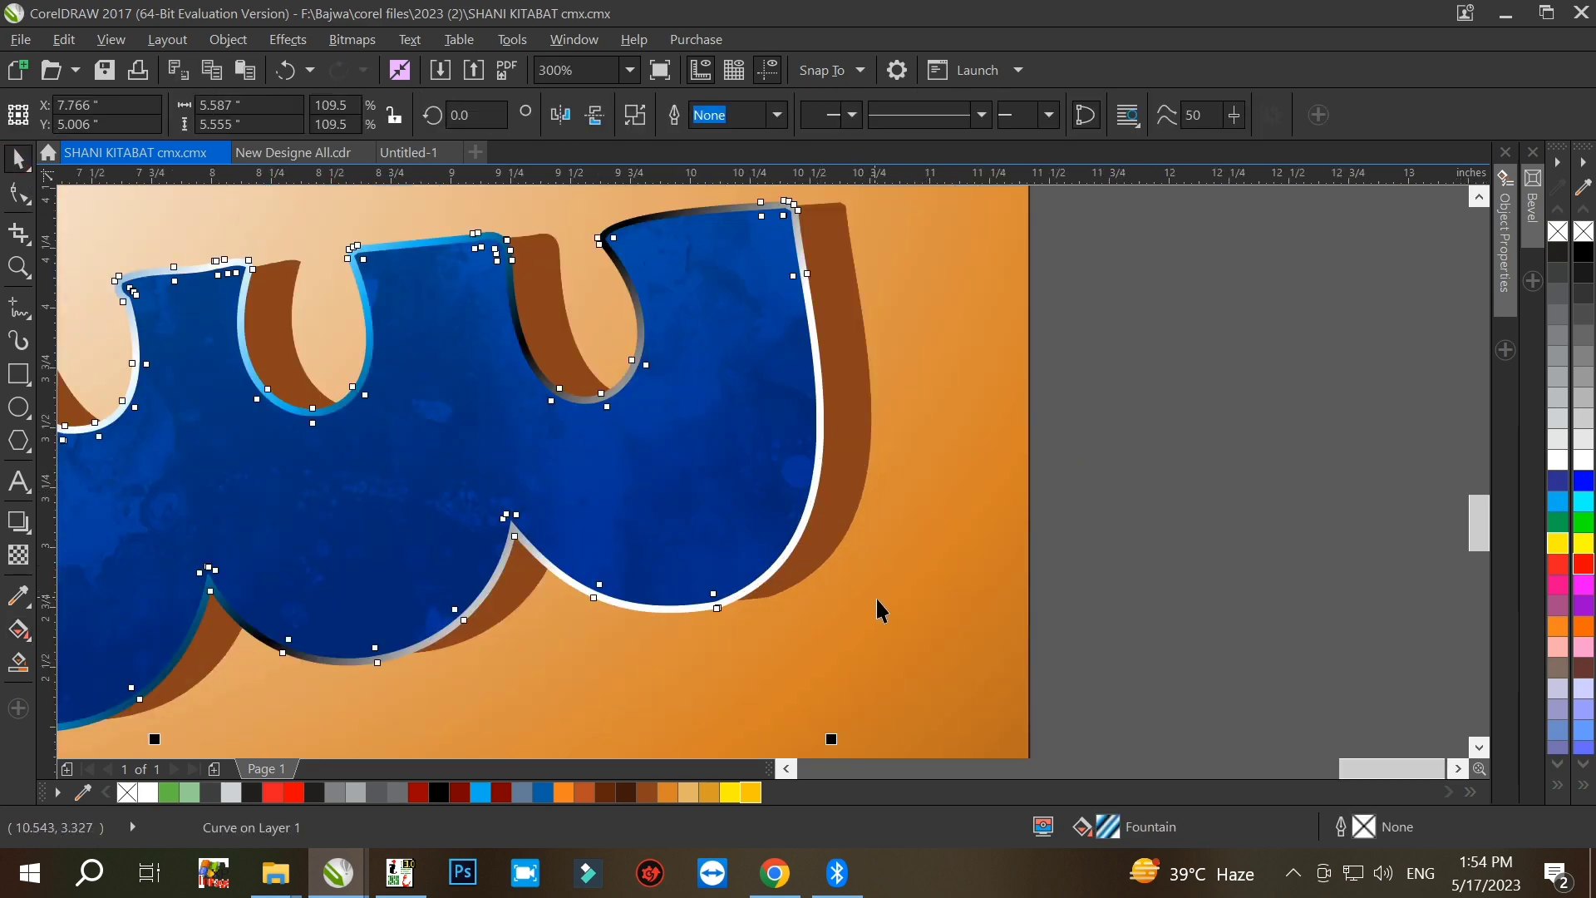
scroll(875, 596, "down", 5)
left_click(18, 629)
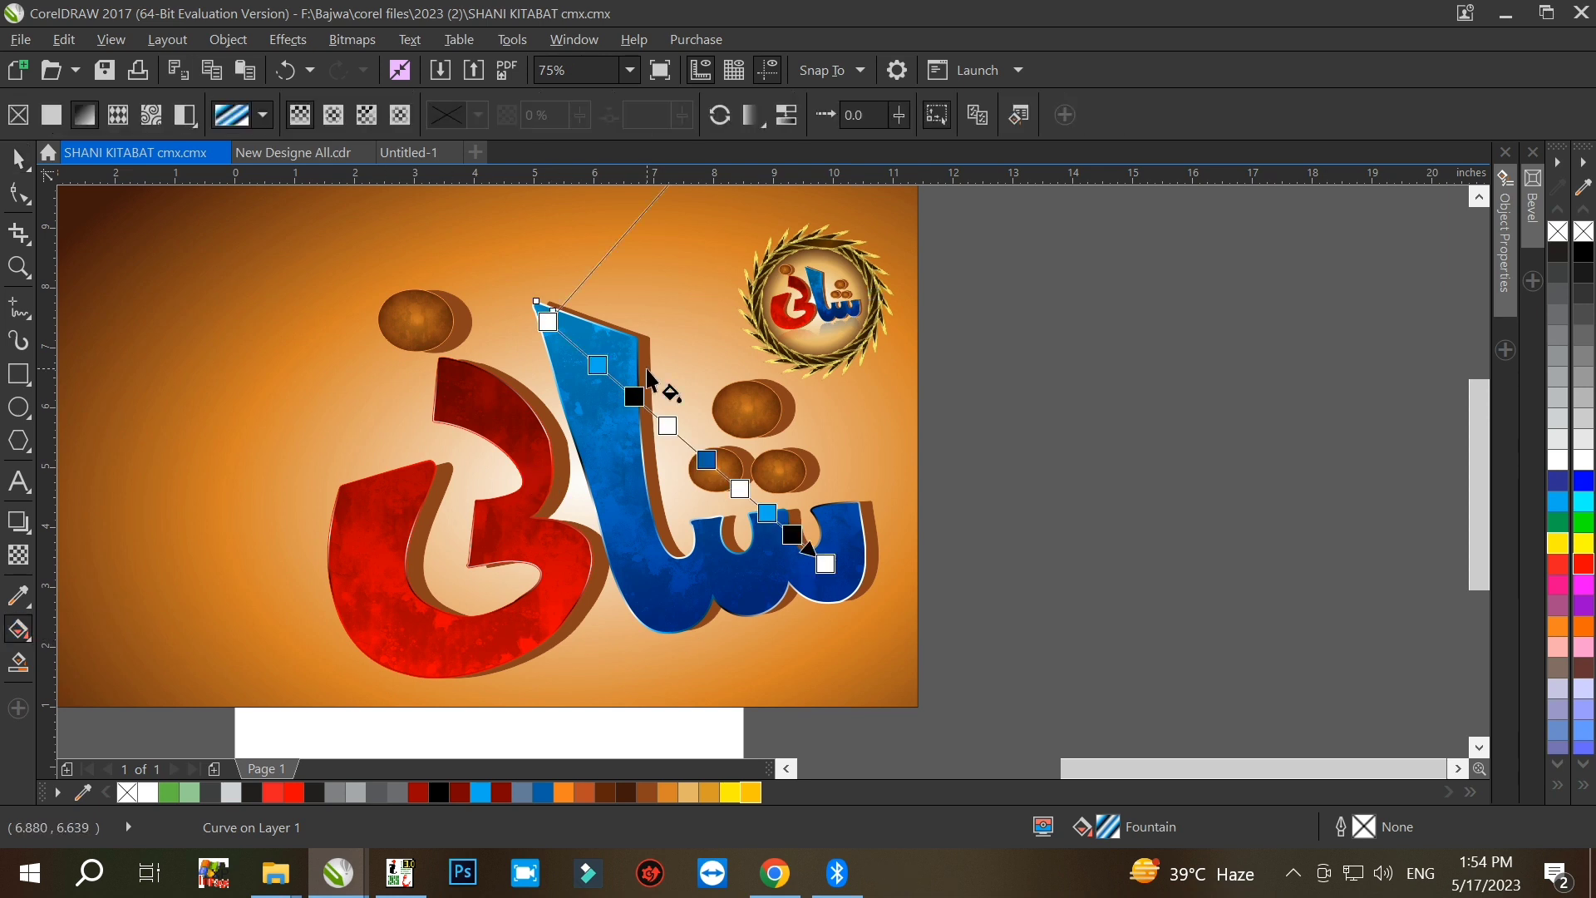
left_click_drag(546, 321, 613, 297)
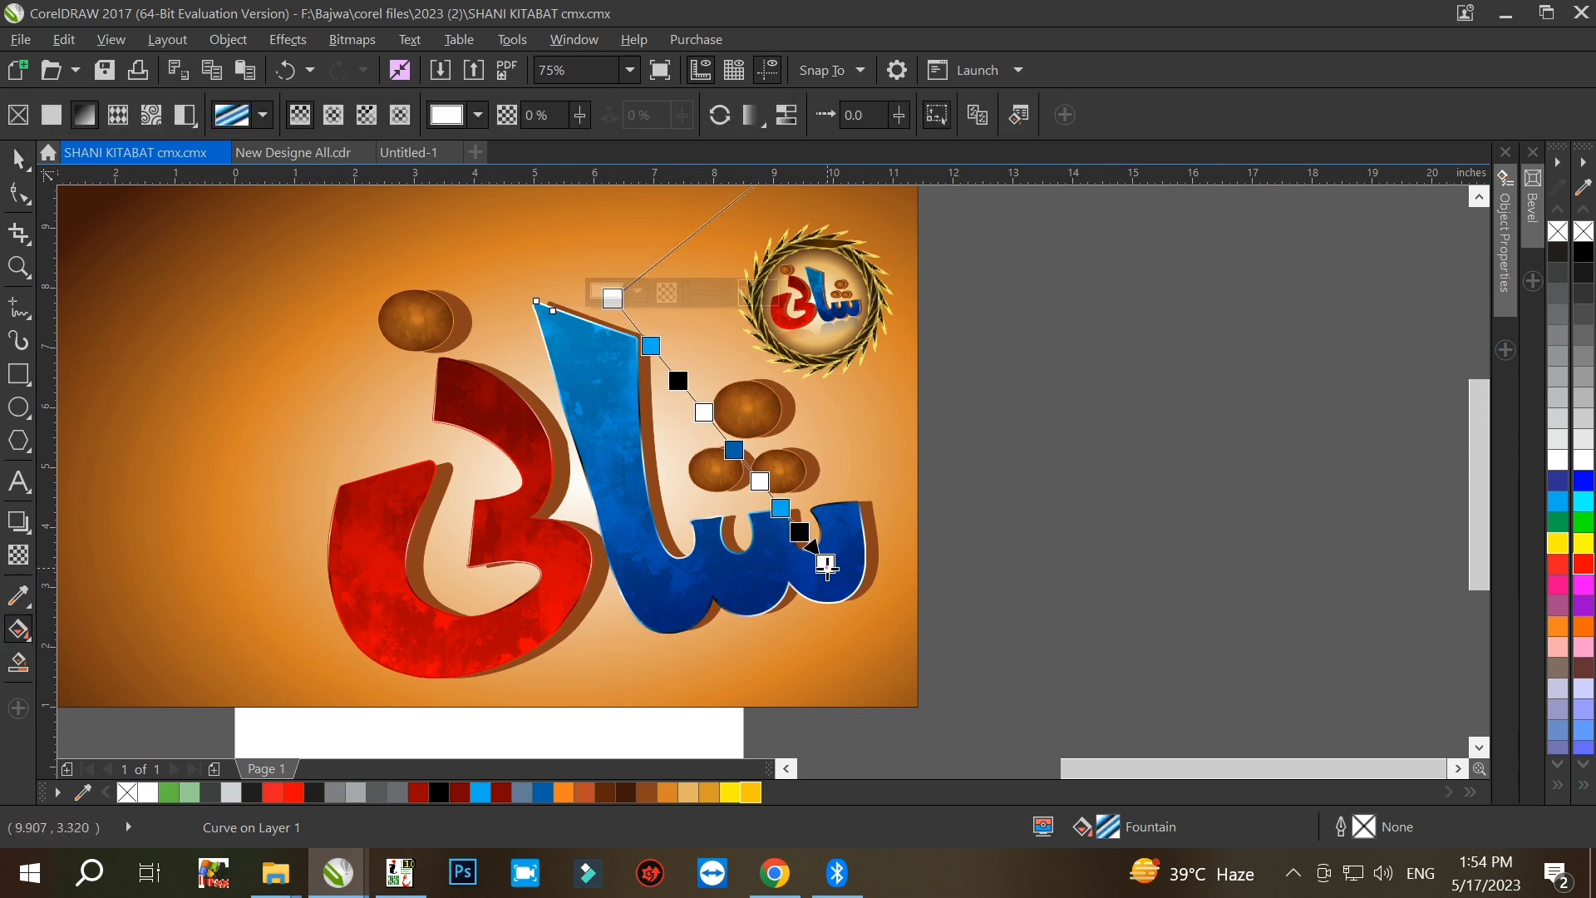
left_click_drag(825, 568, 659, 632)
left_click_drag(613, 298, 803, 376)
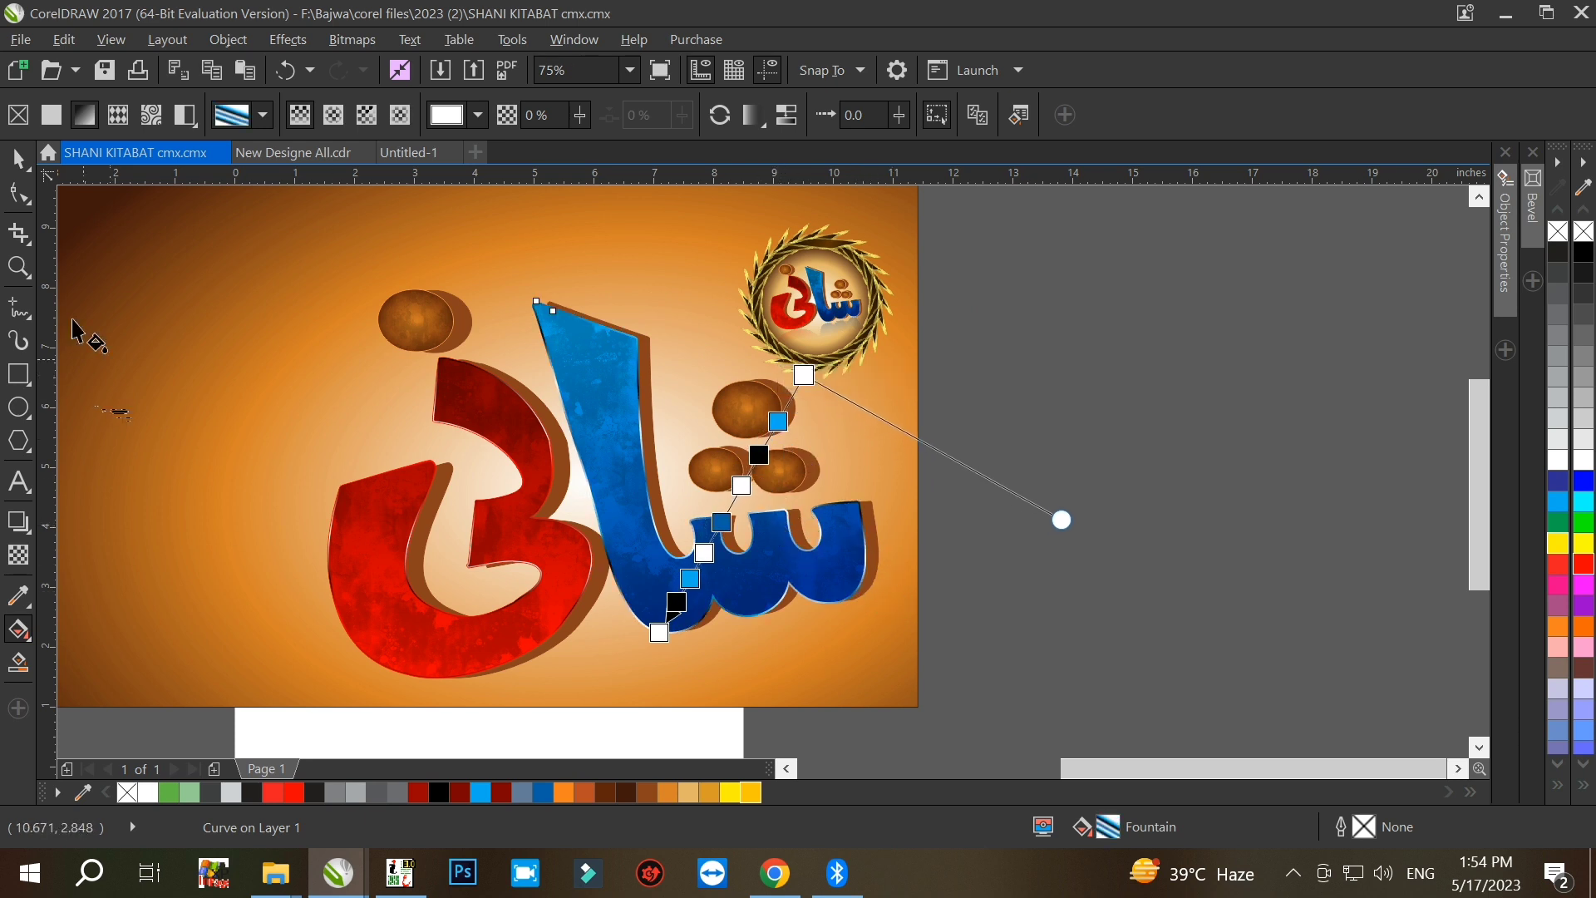
left_click(18, 159)
Step: Open the red lettering's PowerClip contents to view the texture bitmap, and close them unchanged
left_click(456, 379)
left_click(396, 704)
left_click(396, 704)
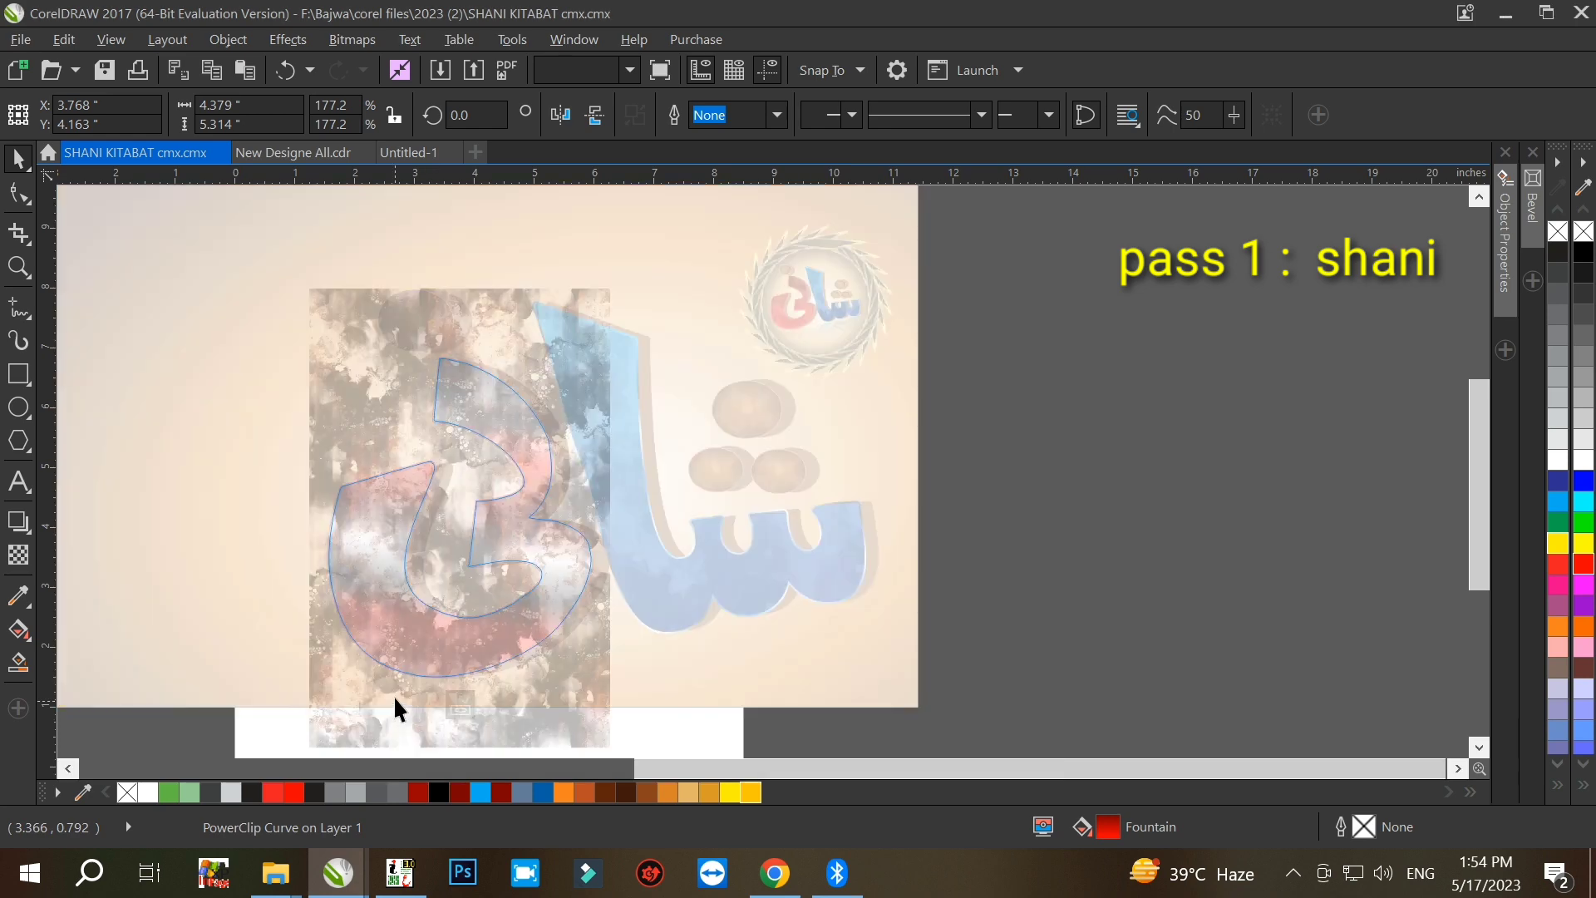
left_click(461, 706)
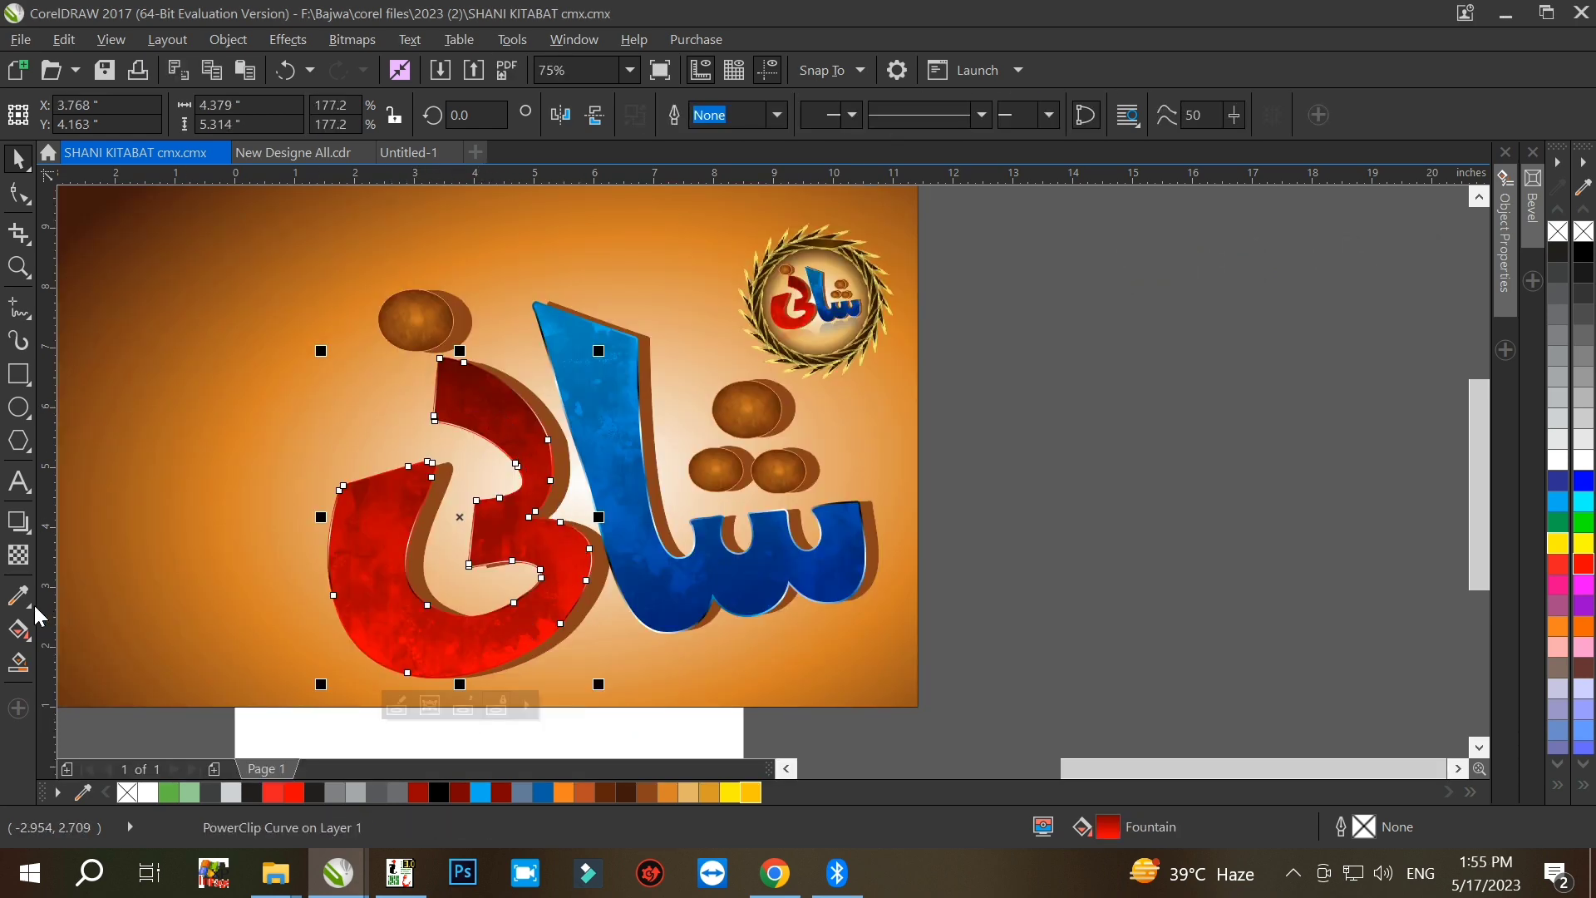
Step: Redirect the red lettering's fountain fill, running it from its upper tip down to its lower edge
left_click(18, 630)
left_click_drag(463, 362, 473, 383)
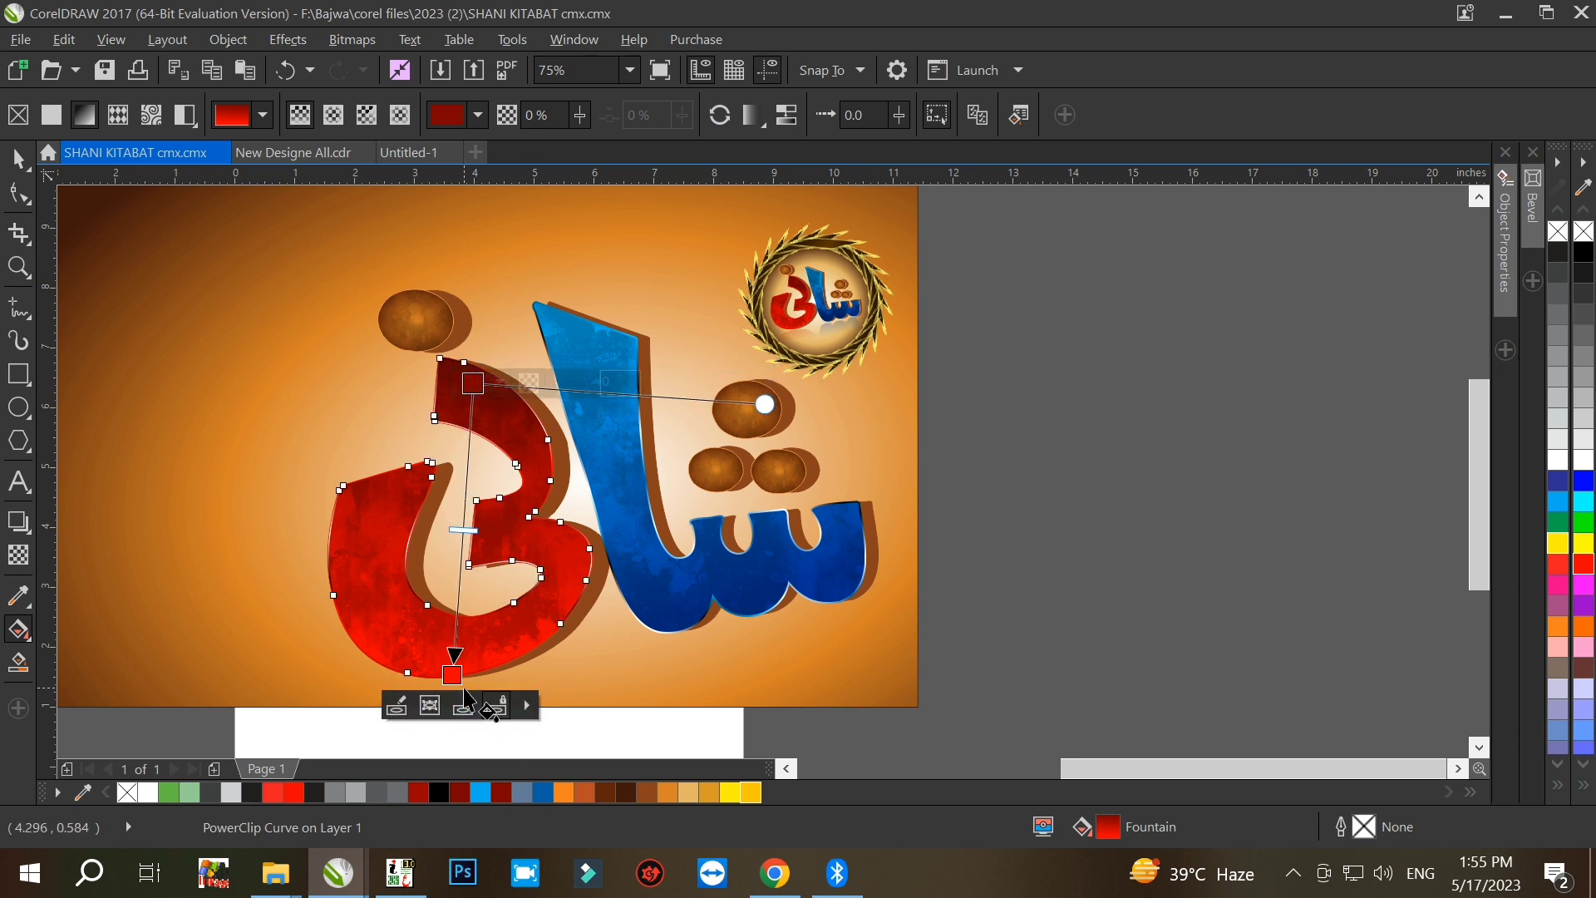
left_click_drag(453, 675, 442, 666)
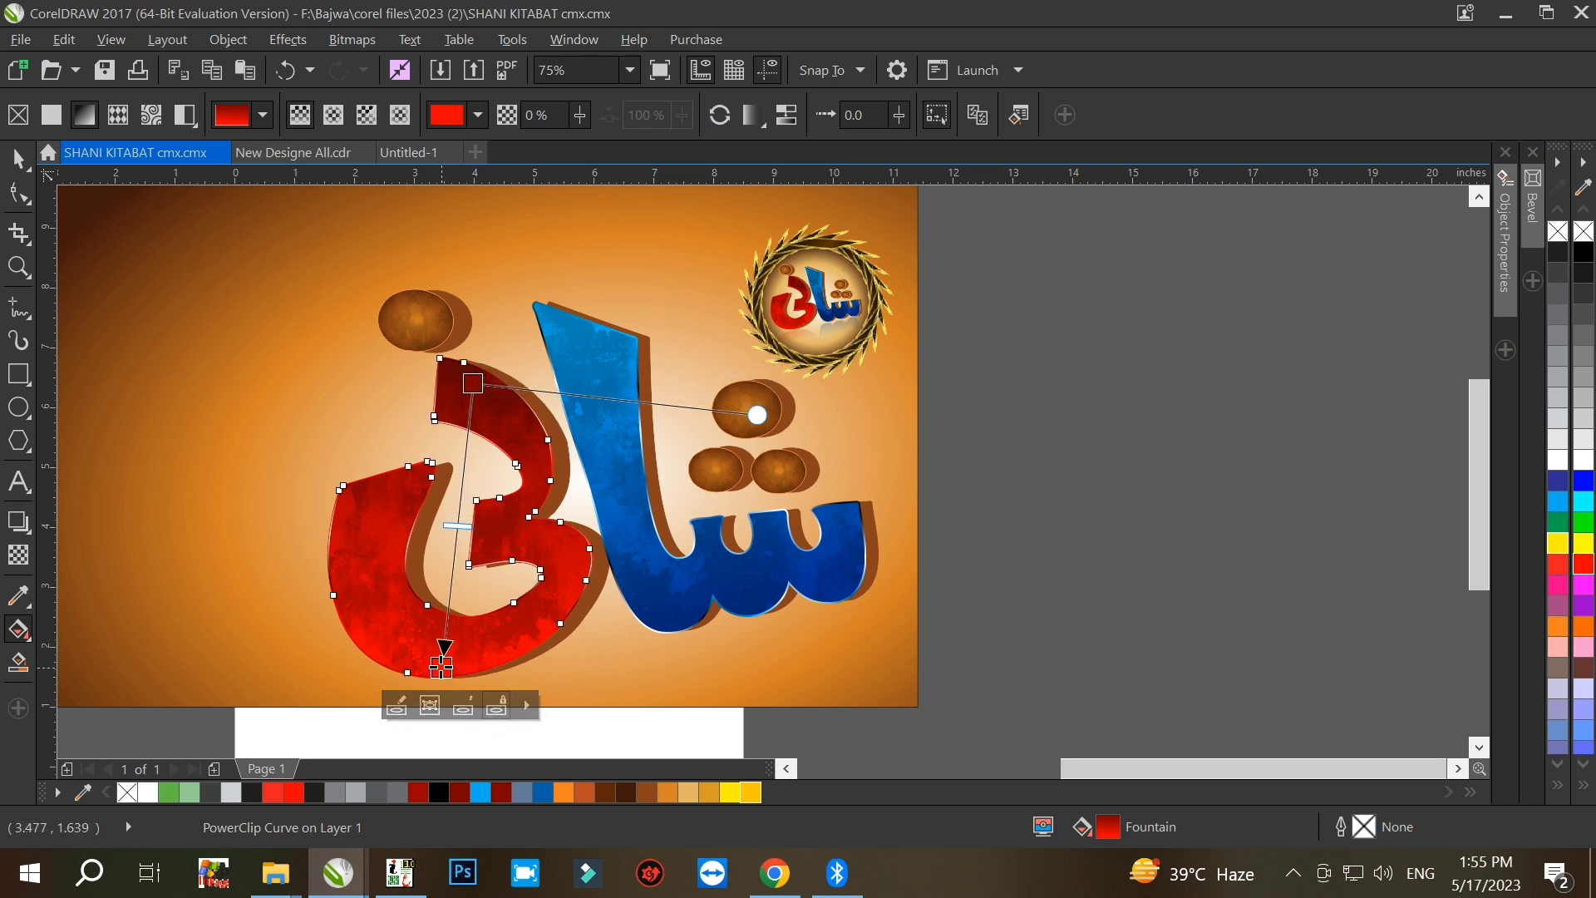
Step: Try a tan and a pink end colour on the red lettering's fountain fill, and restore the red one
left_click(751, 793)
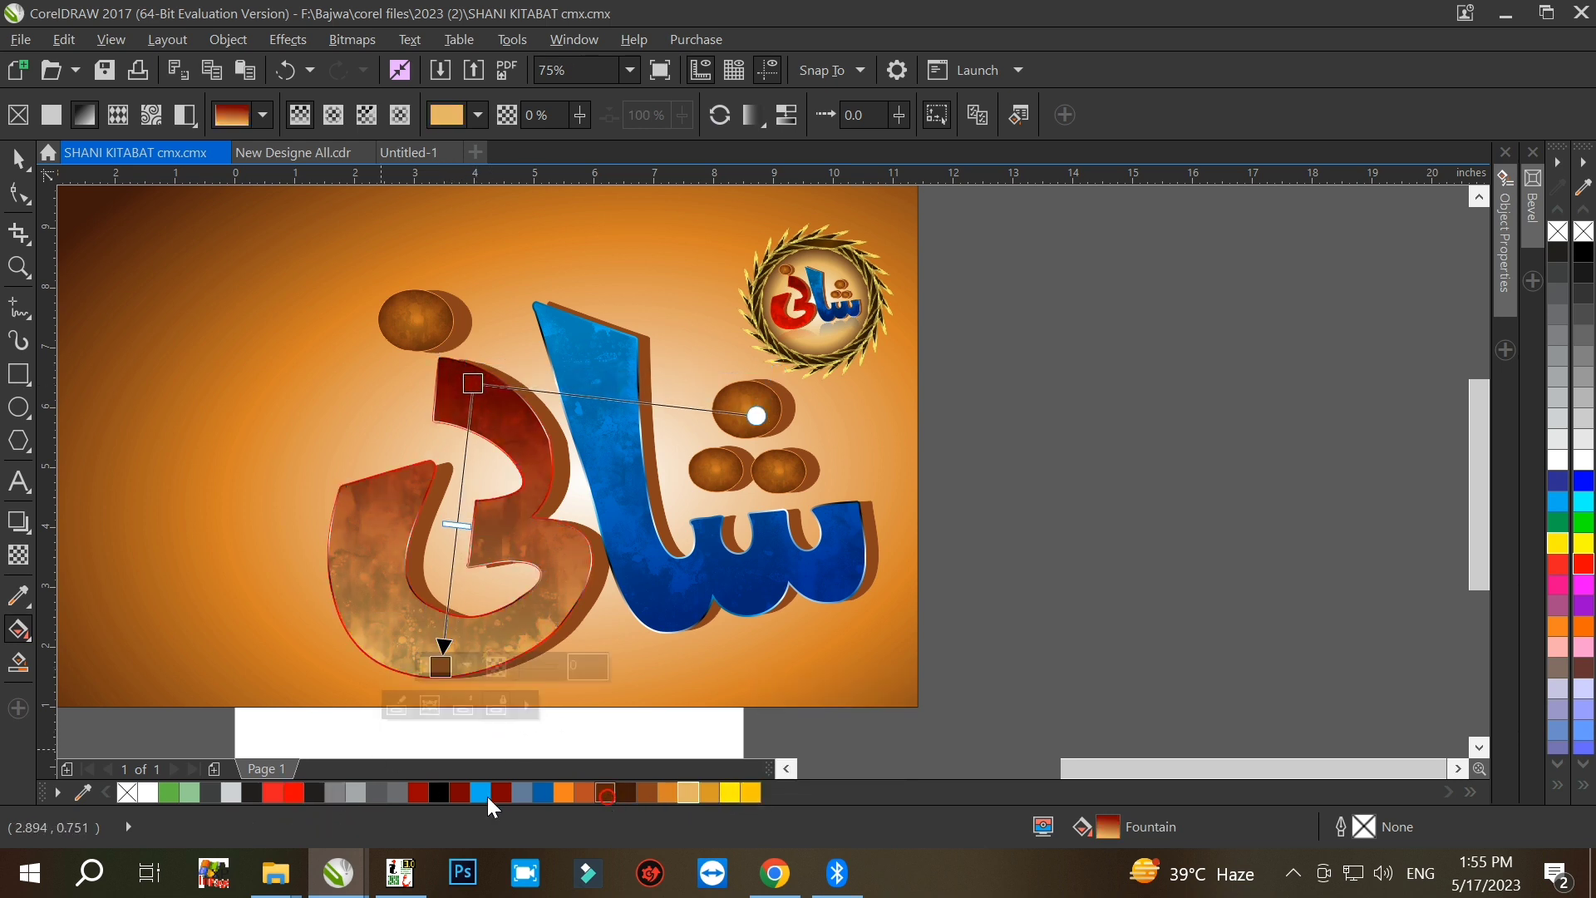
left_click(296, 792)
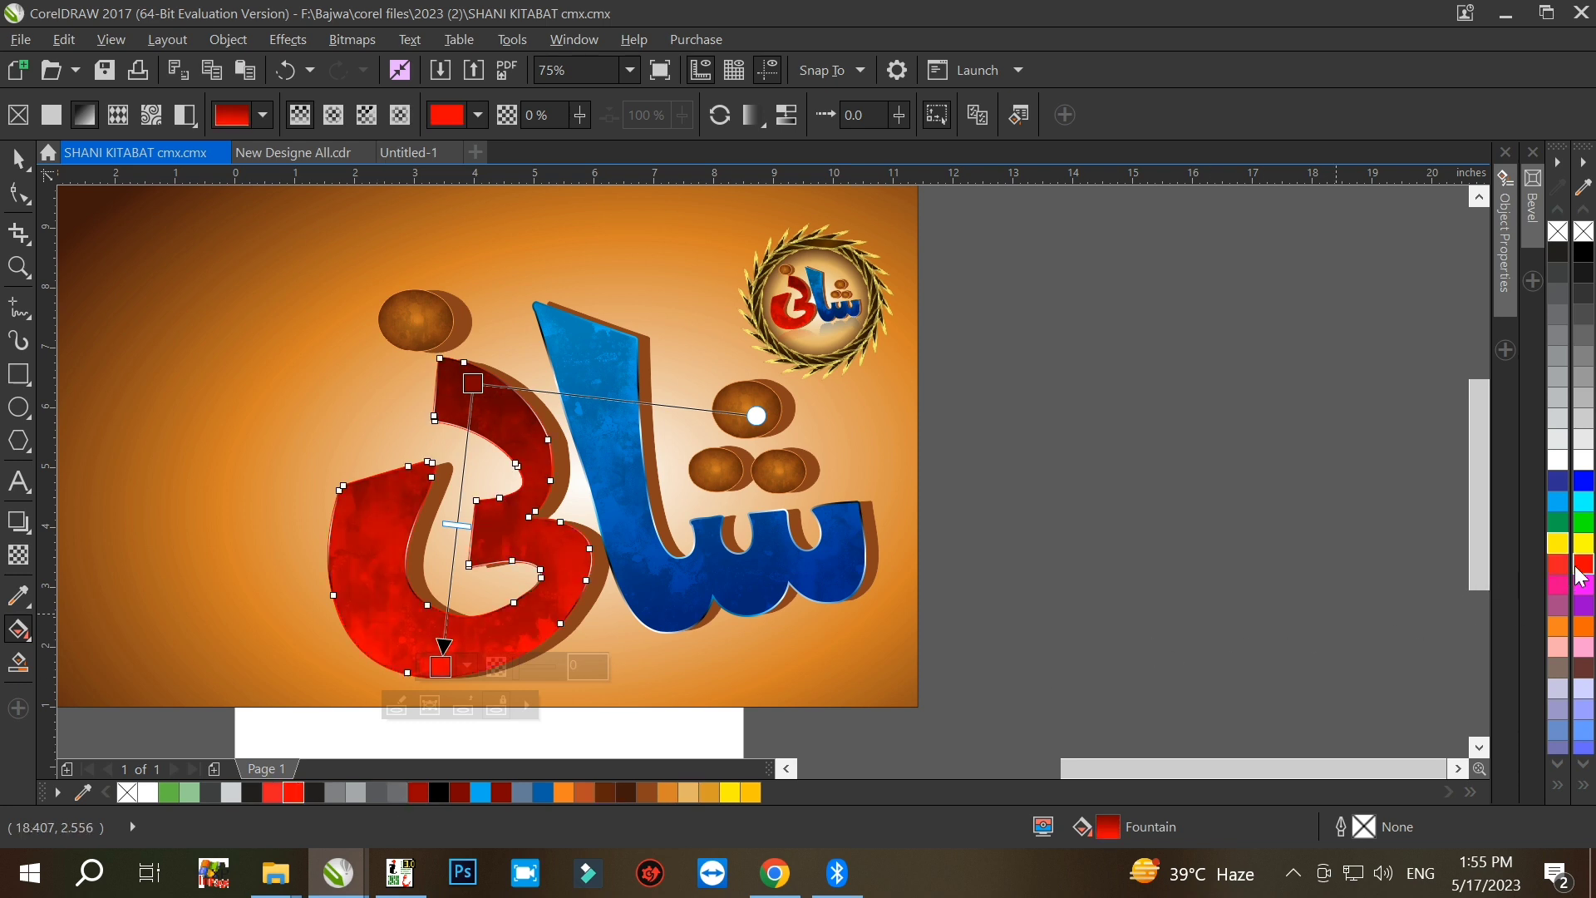
left_click(1558, 586)
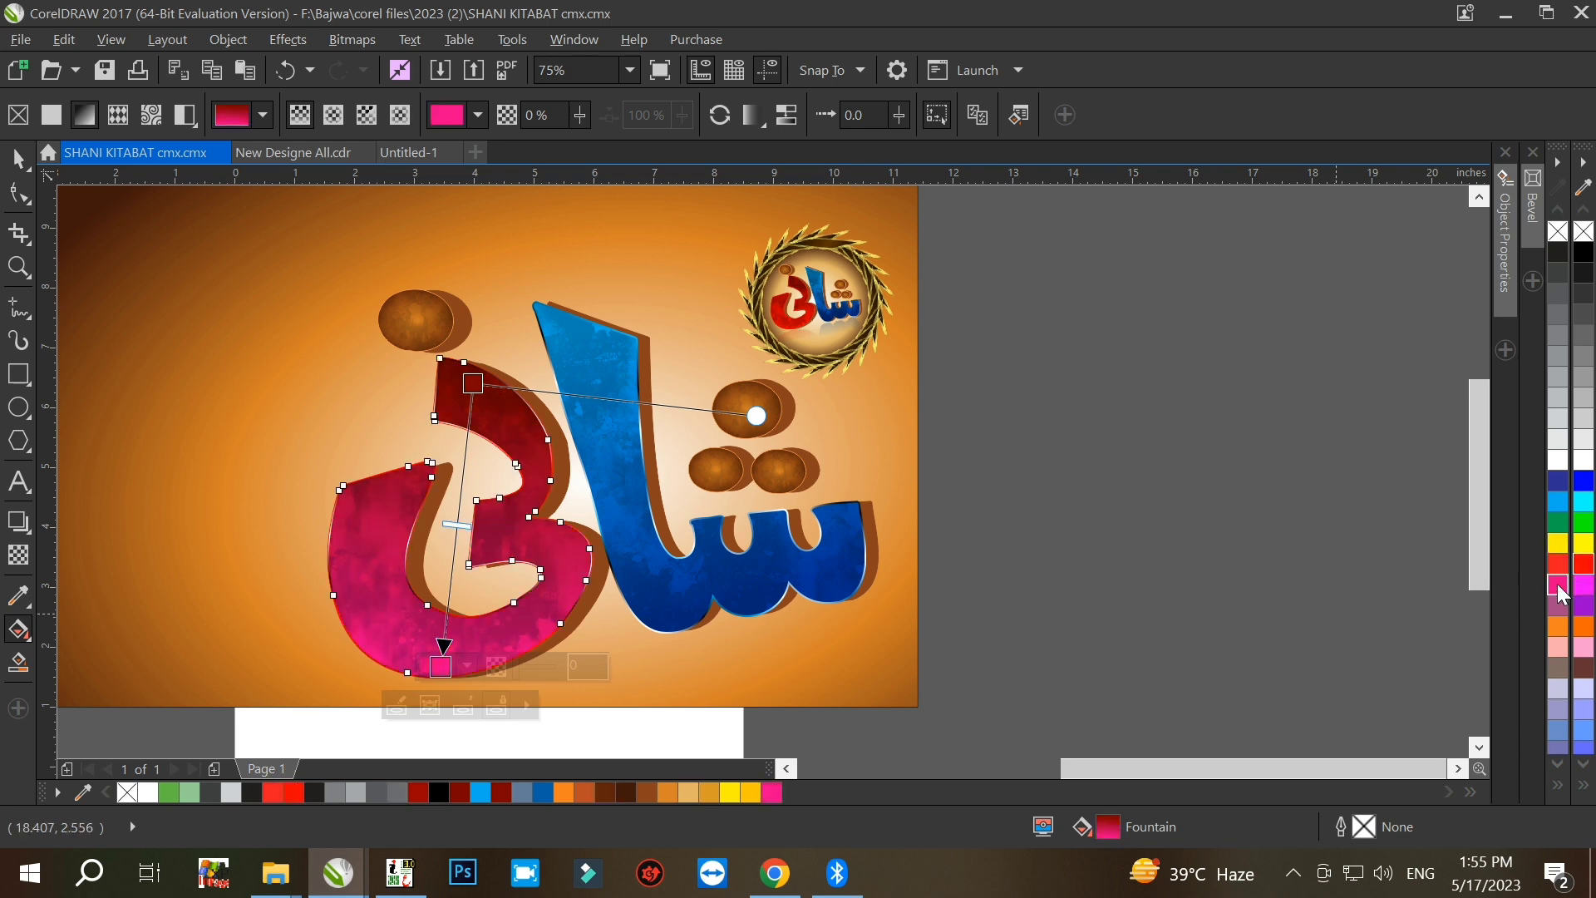
left_click(1581, 565)
Step: Redirect the fountain fill of the red lettering's thin outline curve, running it diagonally from its upper right to its lower left
scroll(770, 429, "down", 1)
scroll(773, 441, "down", 1)
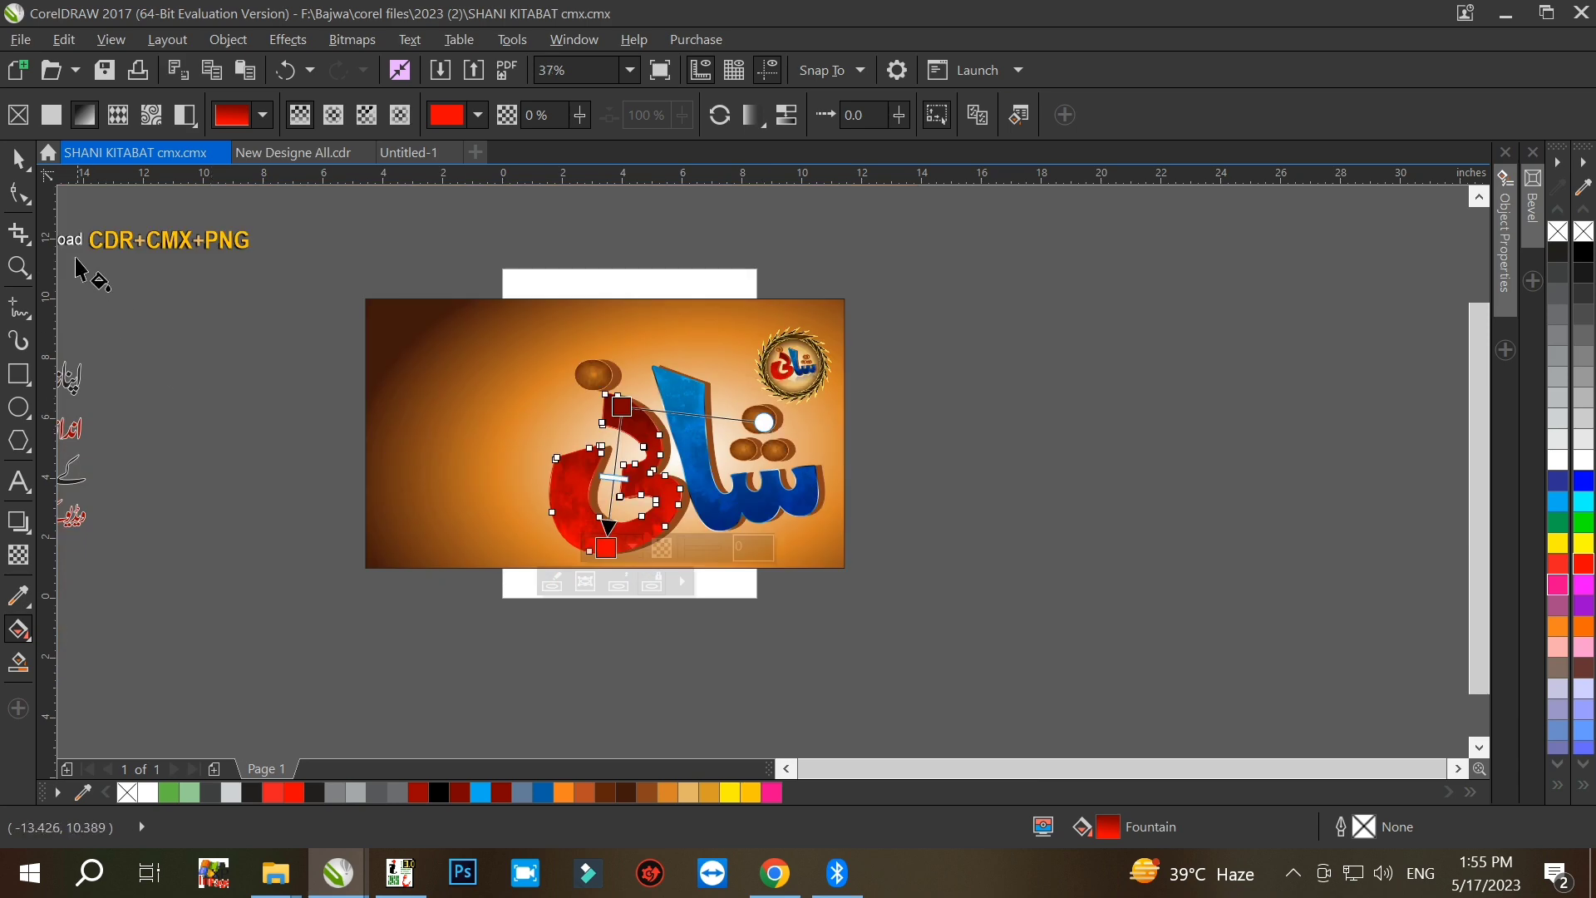
left_click(15, 159)
scroll(616, 558, "up", 2)
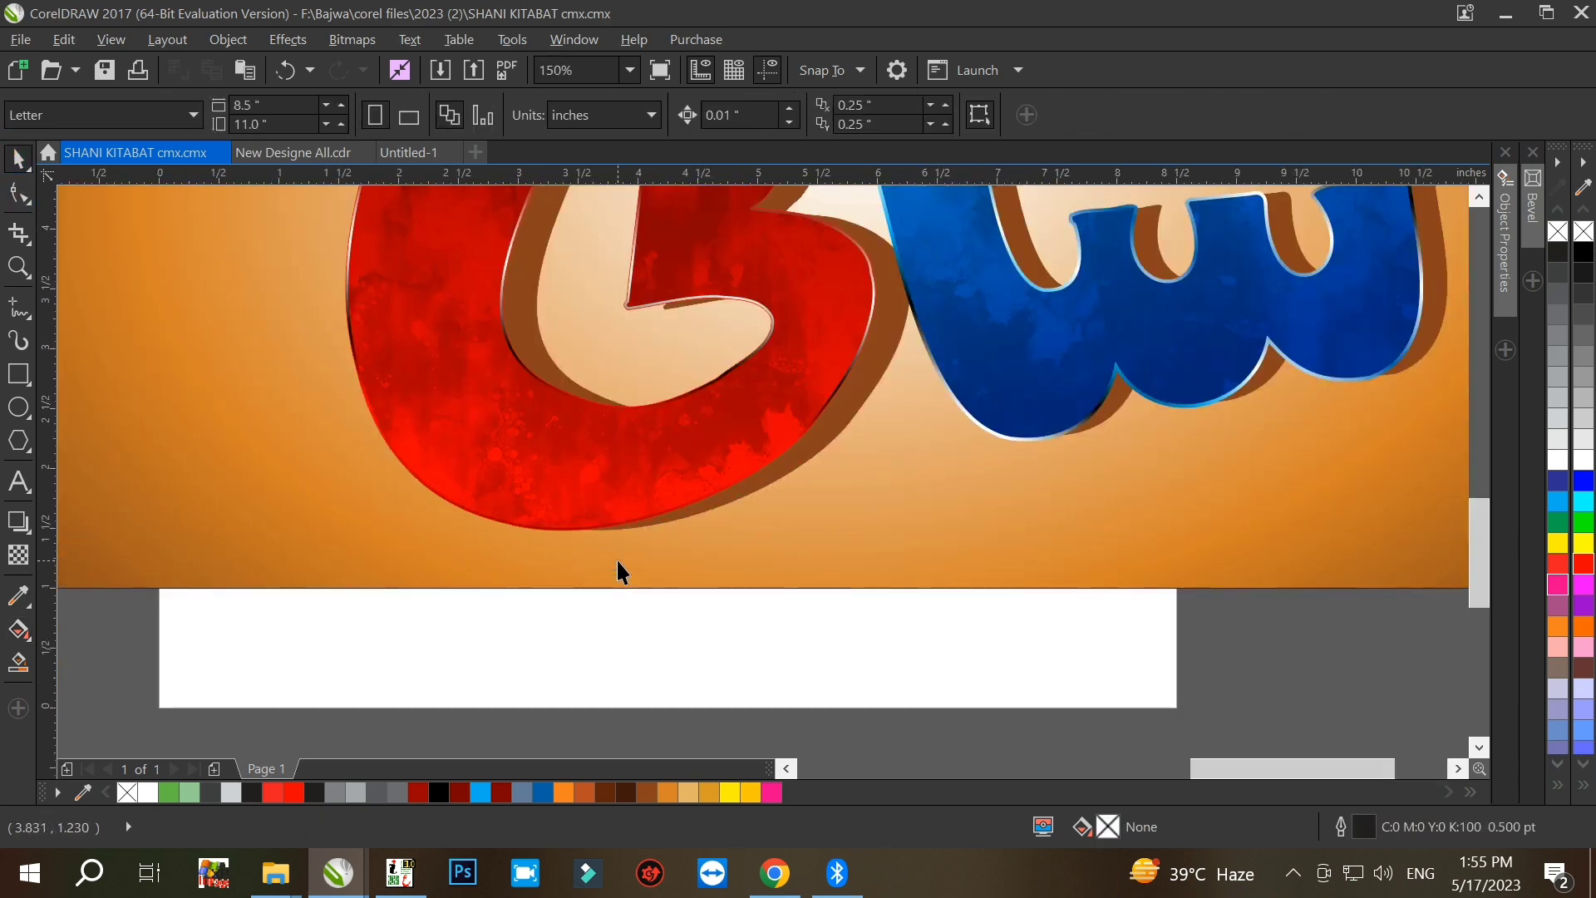
scroll(421, 422, "up", 2)
scroll(372, 505, "up", 4)
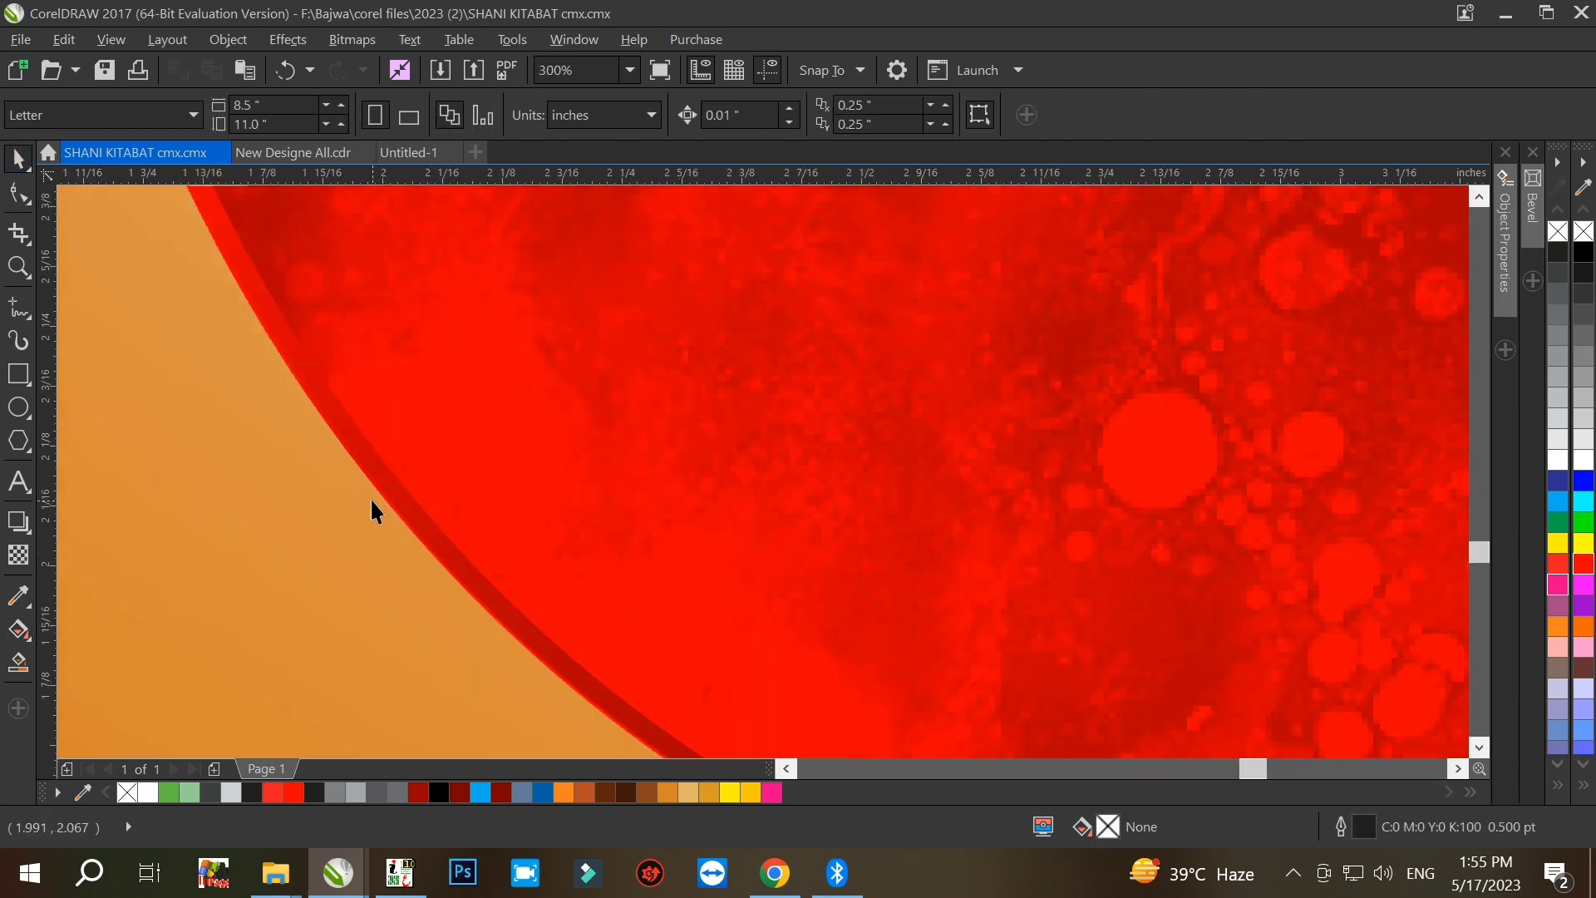
scroll(690, 617, "down", 2)
scroll(499, 258, "up", 3)
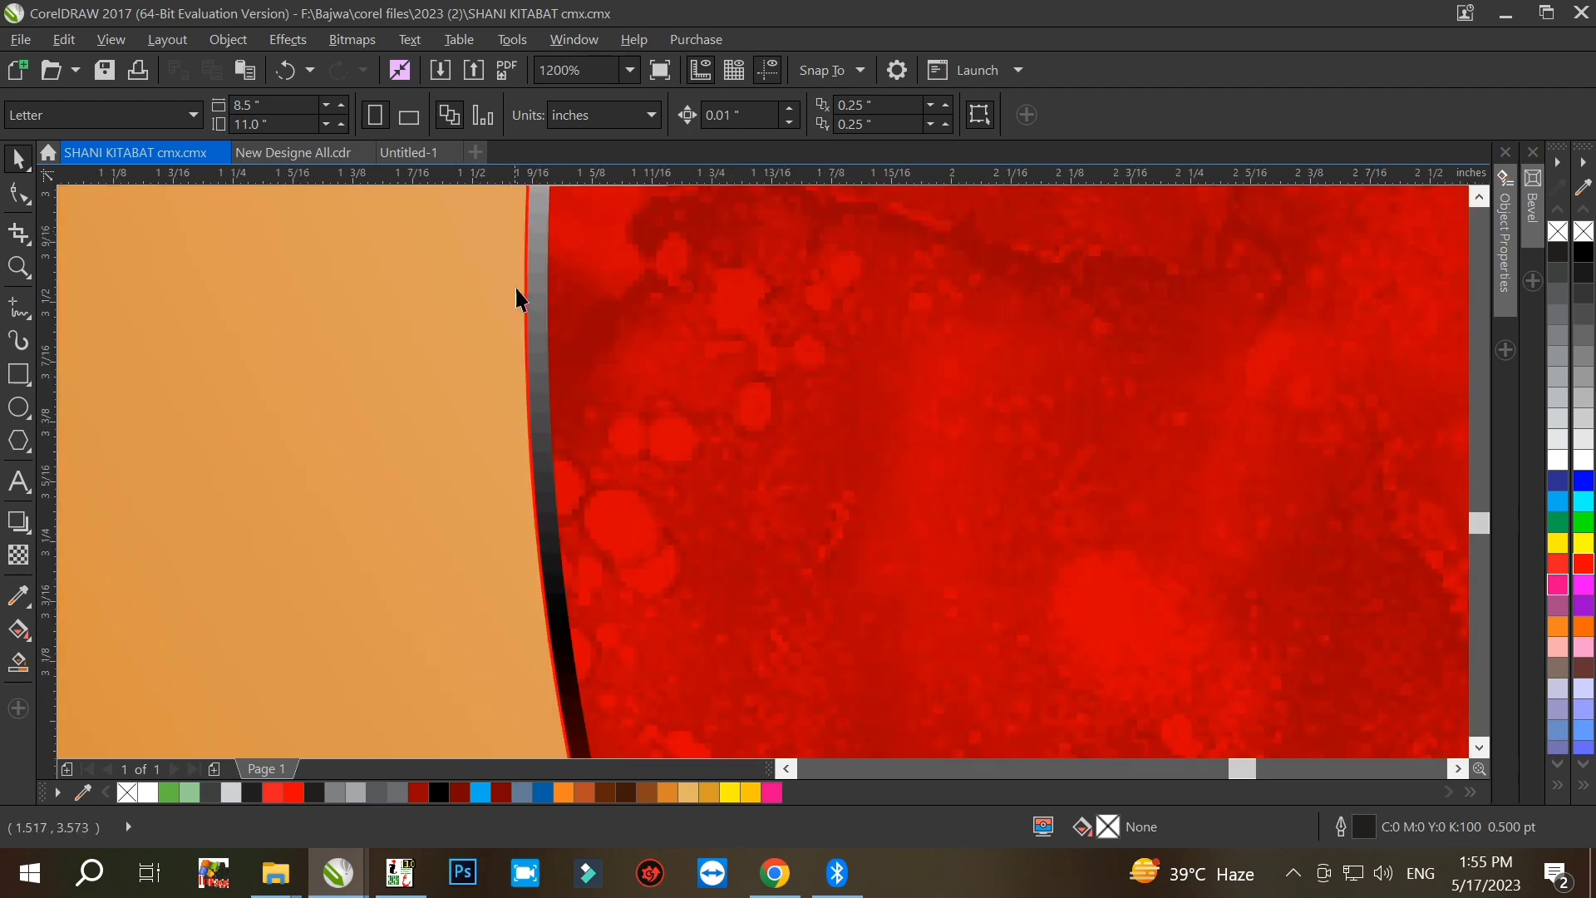
left_click(532, 312)
left_click(18, 630)
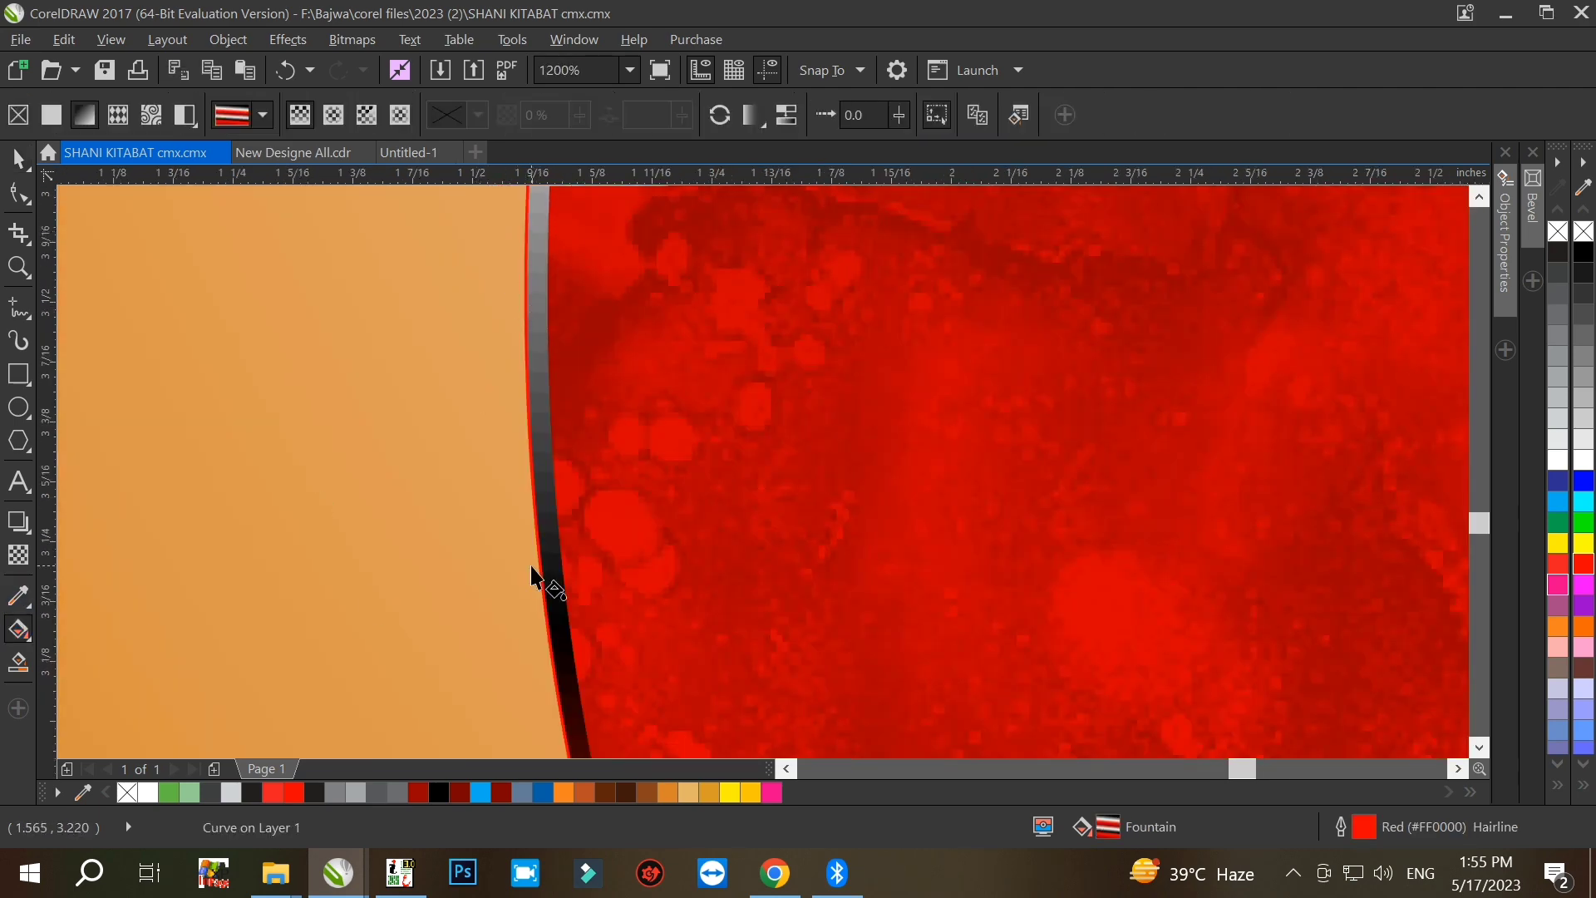
scroll(527, 570, "down", 5)
scroll(787, 520, "down", 1)
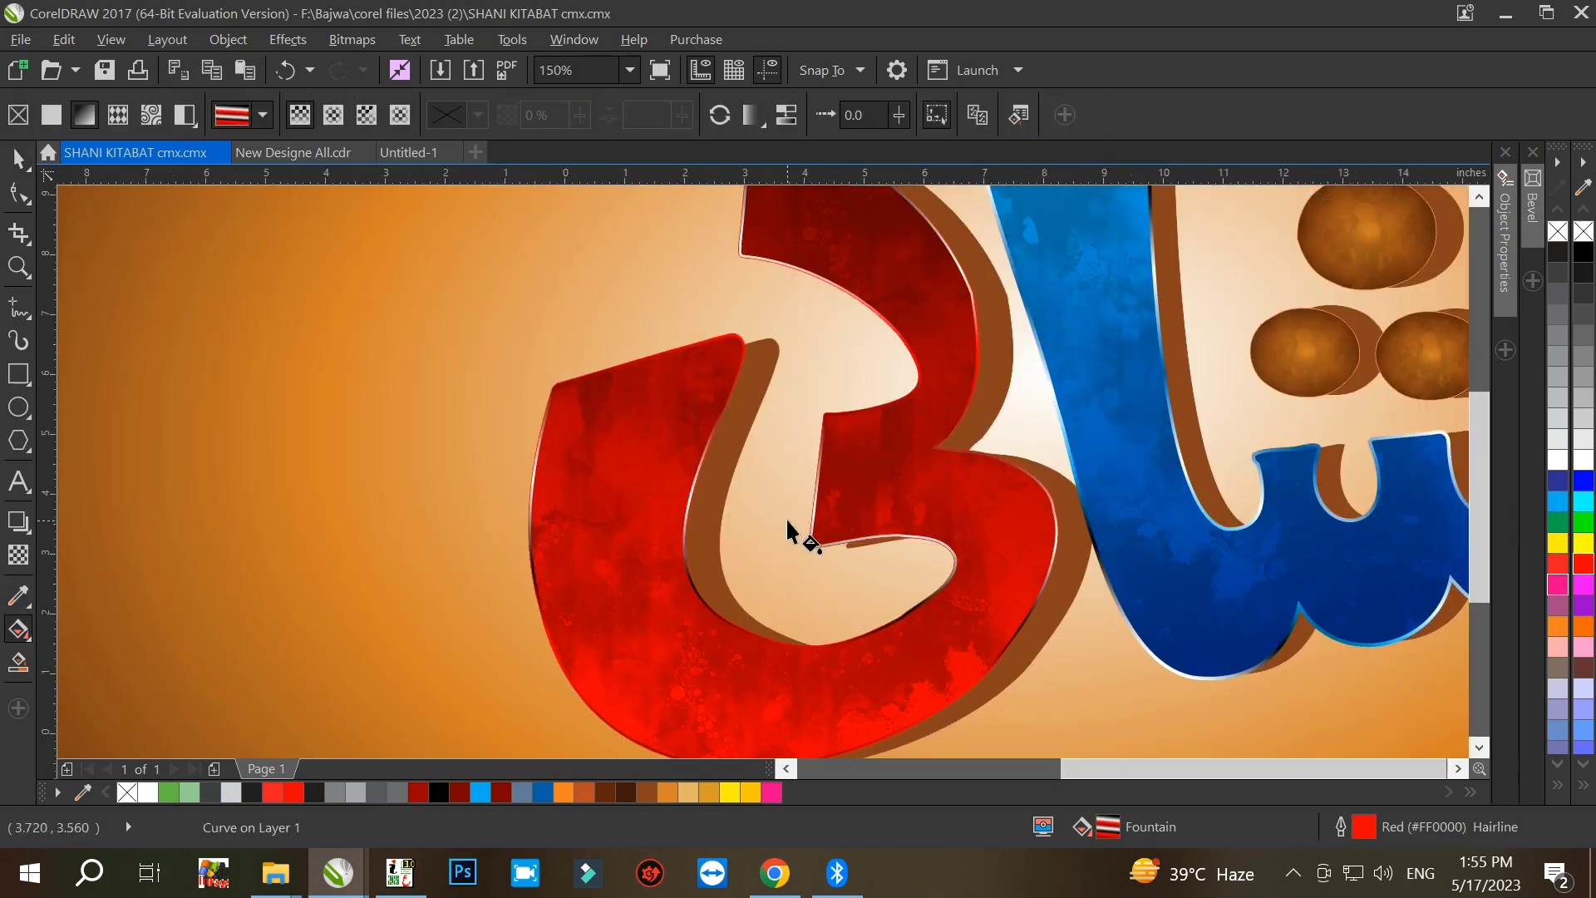
left_click_drag(806, 330, 872, 393)
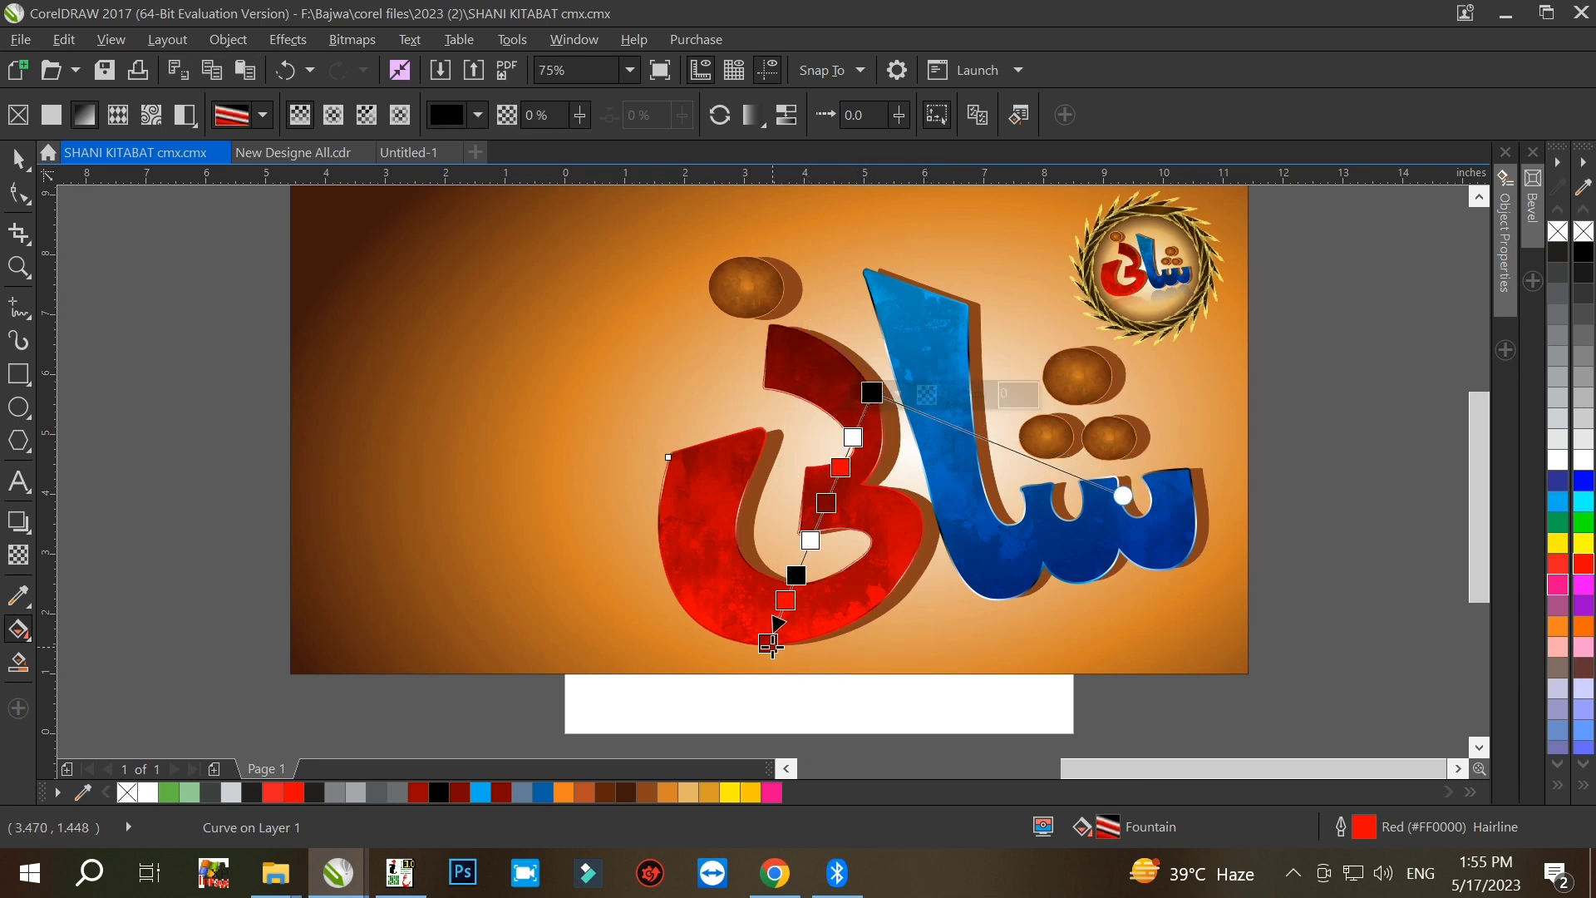
left_click_drag(772, 645, 672, 589)
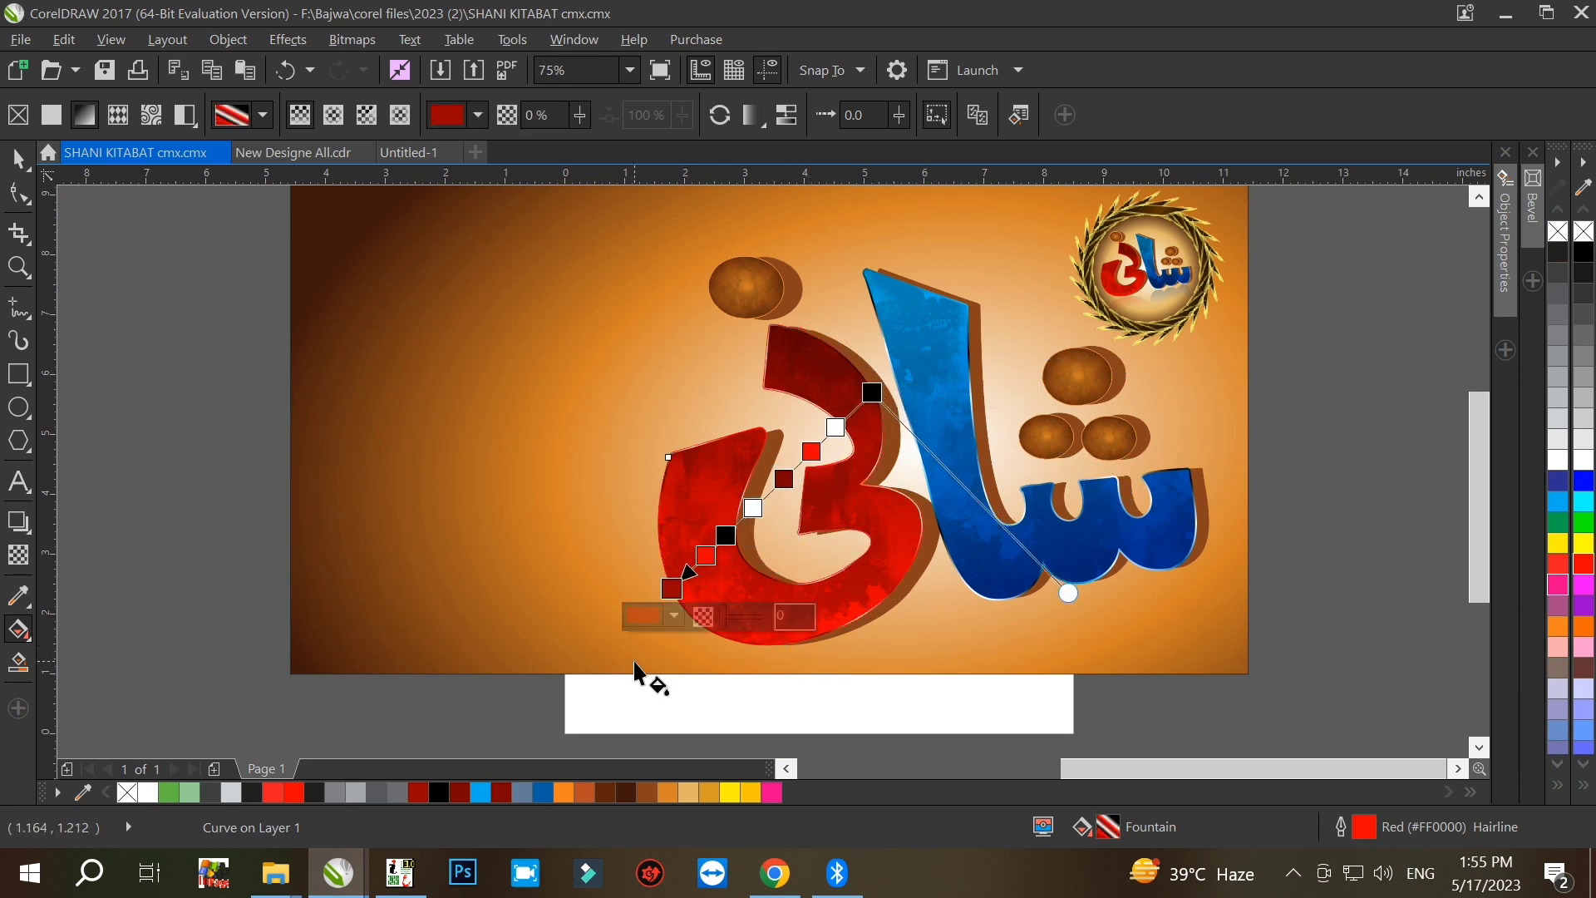
Step: Adjust the elliptical fountain fill of the dot above the red lettering, ending it at the dot's right edge
left_click(19, 158)
left_click(766, 280)
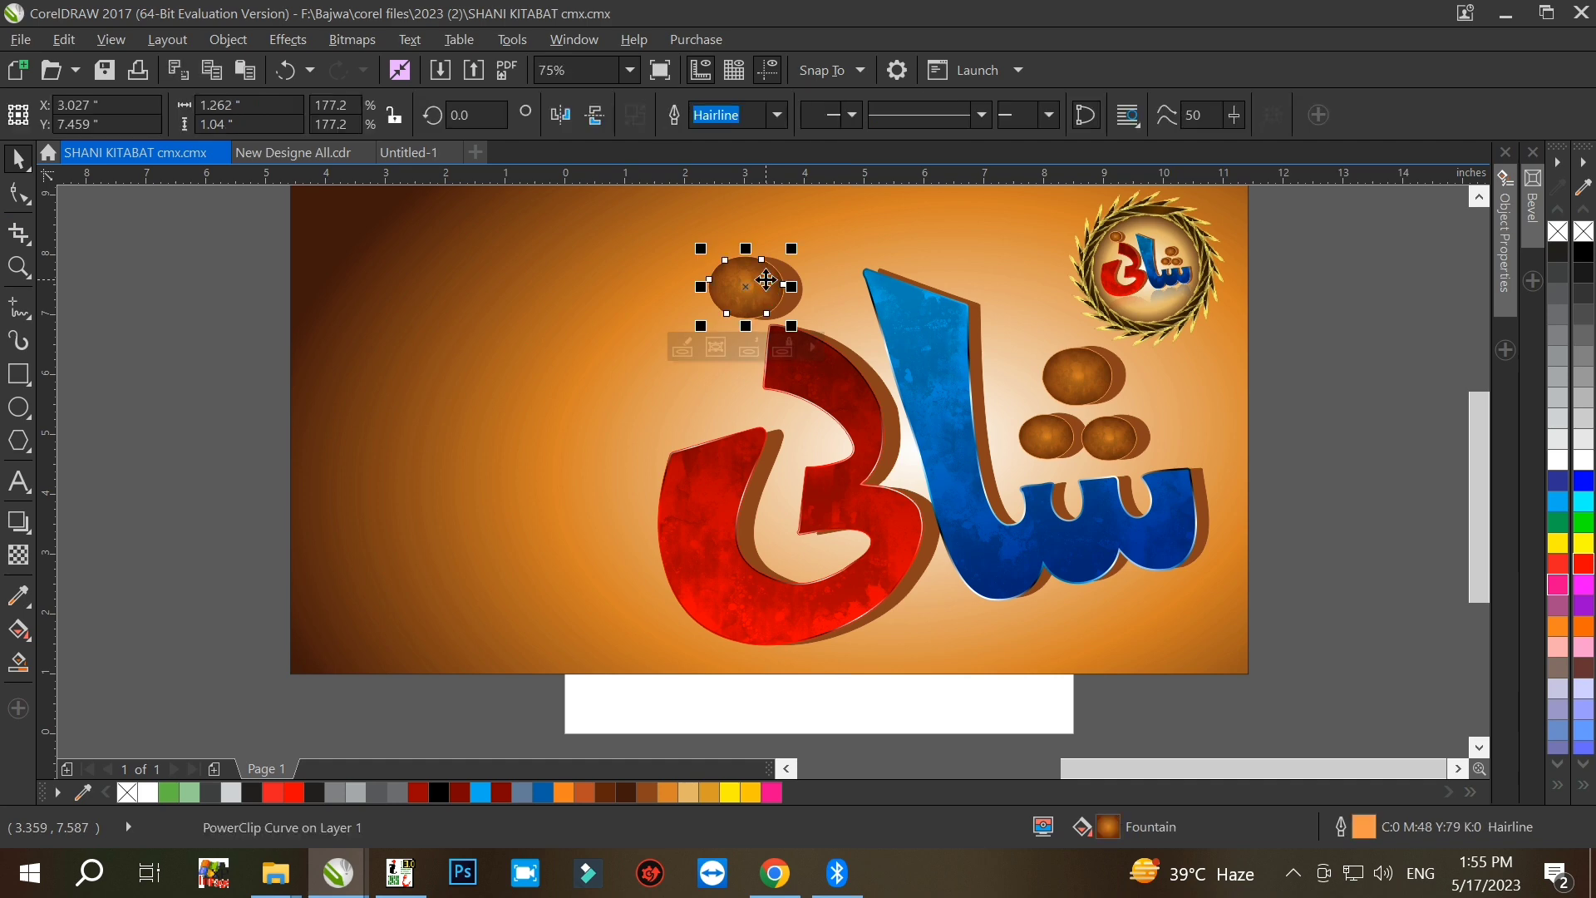
scroll(765, 281, "up", 2)
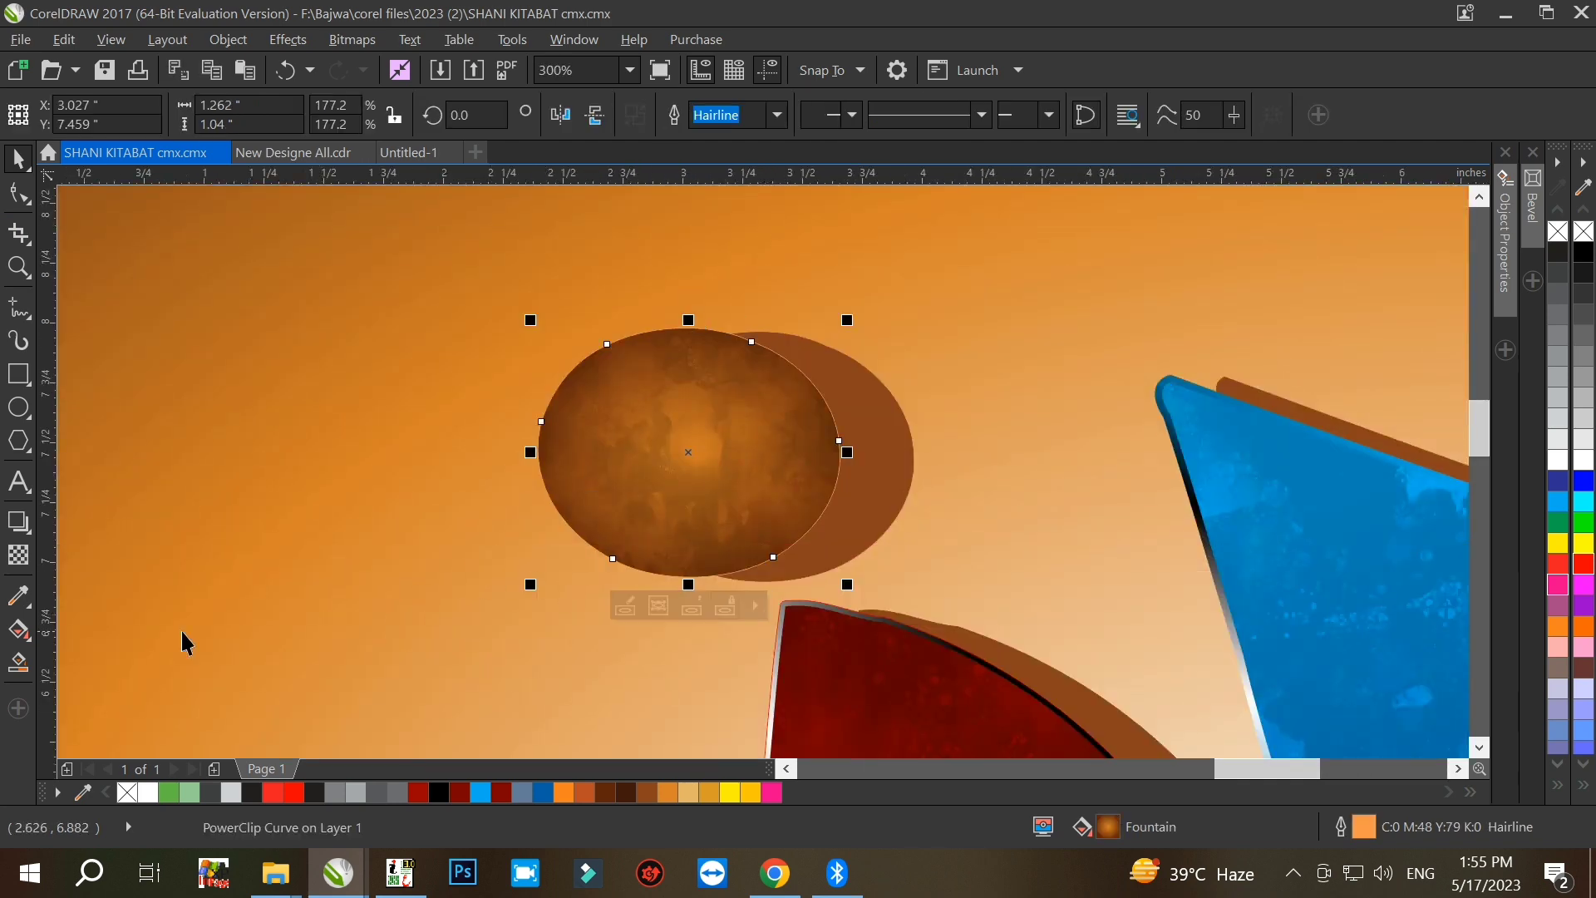
left_click(19, 629)
left_click_drag(858, 456, 819, 405)
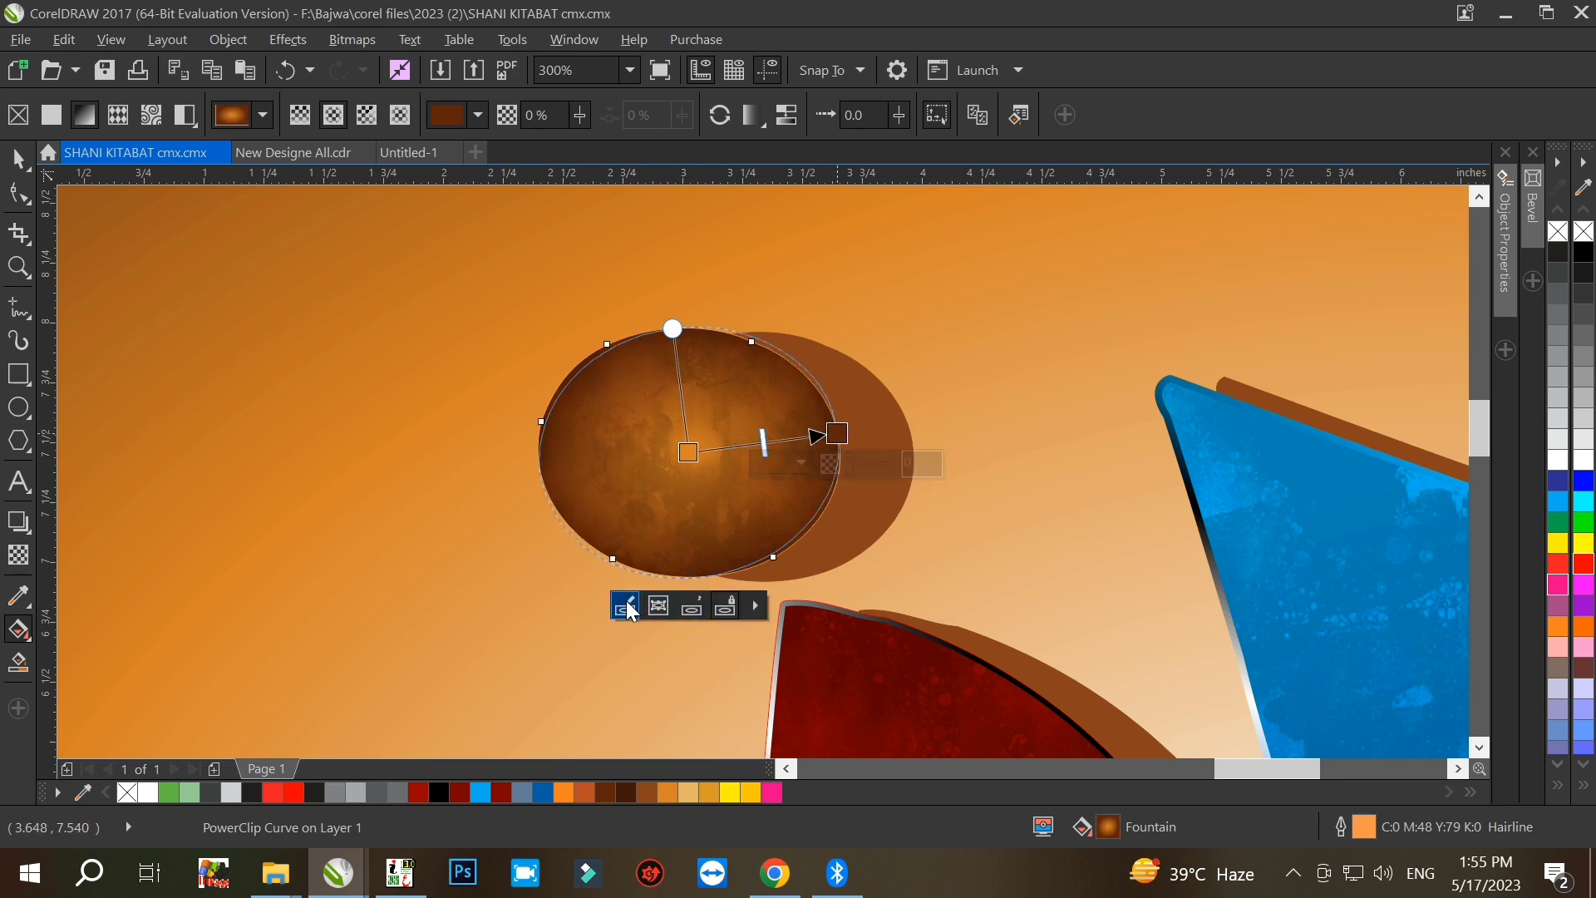
Step: Try the Normal merge mode on the texture bitmap inside the dot's PowerClip, restore Multiply, and finish editing the contents
left_click(625, 606)
left_click(736, 505)
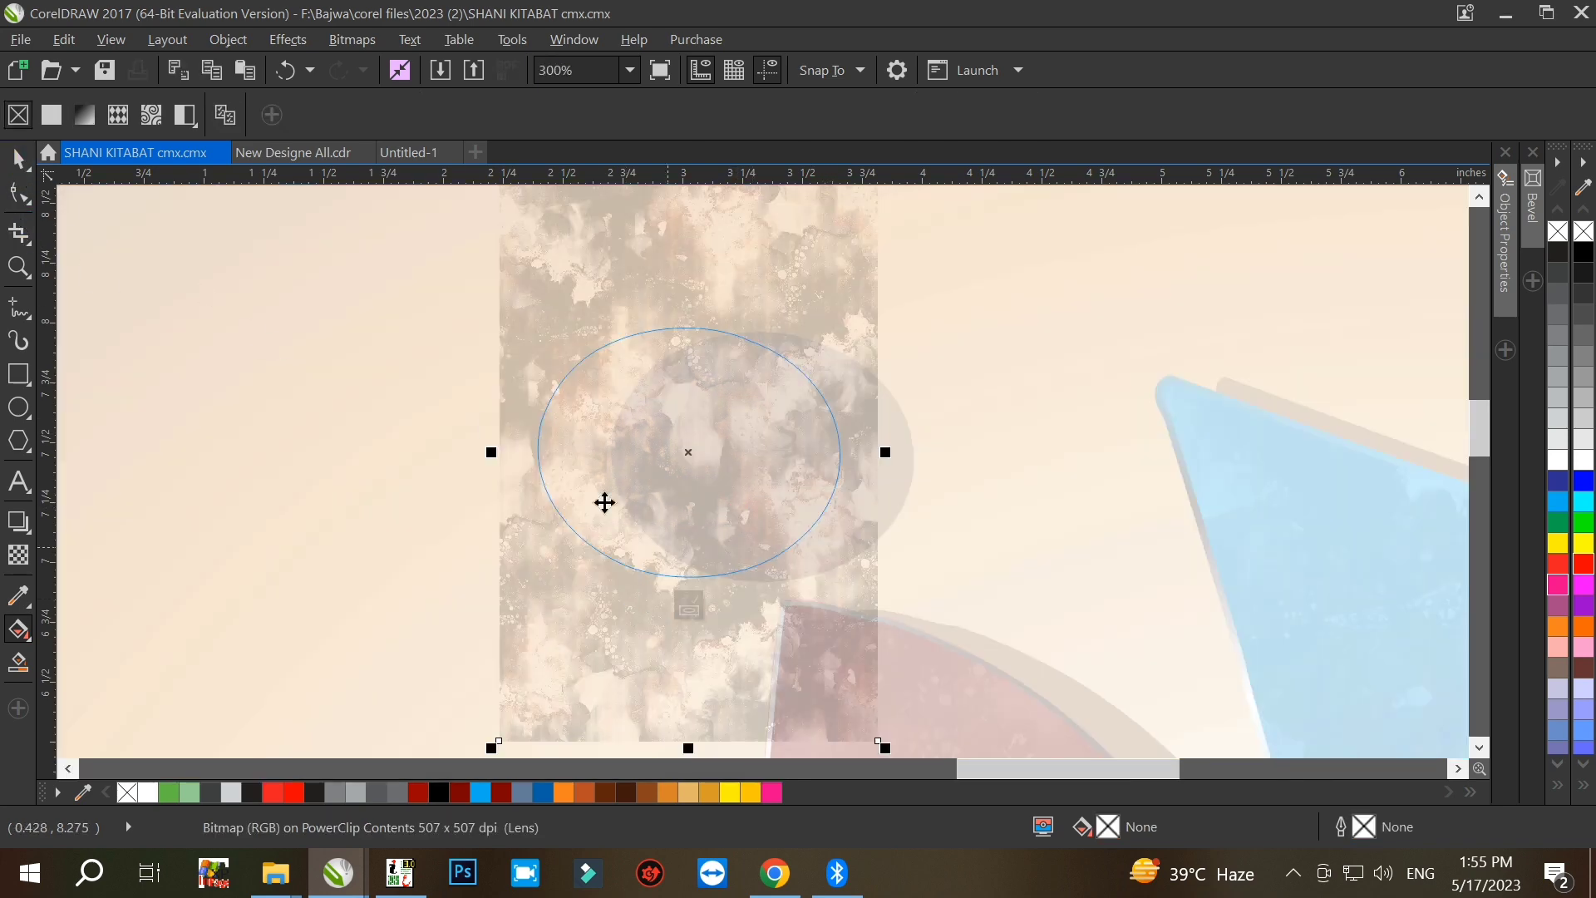
key("space")
scroll(436, 401, "down", 2)
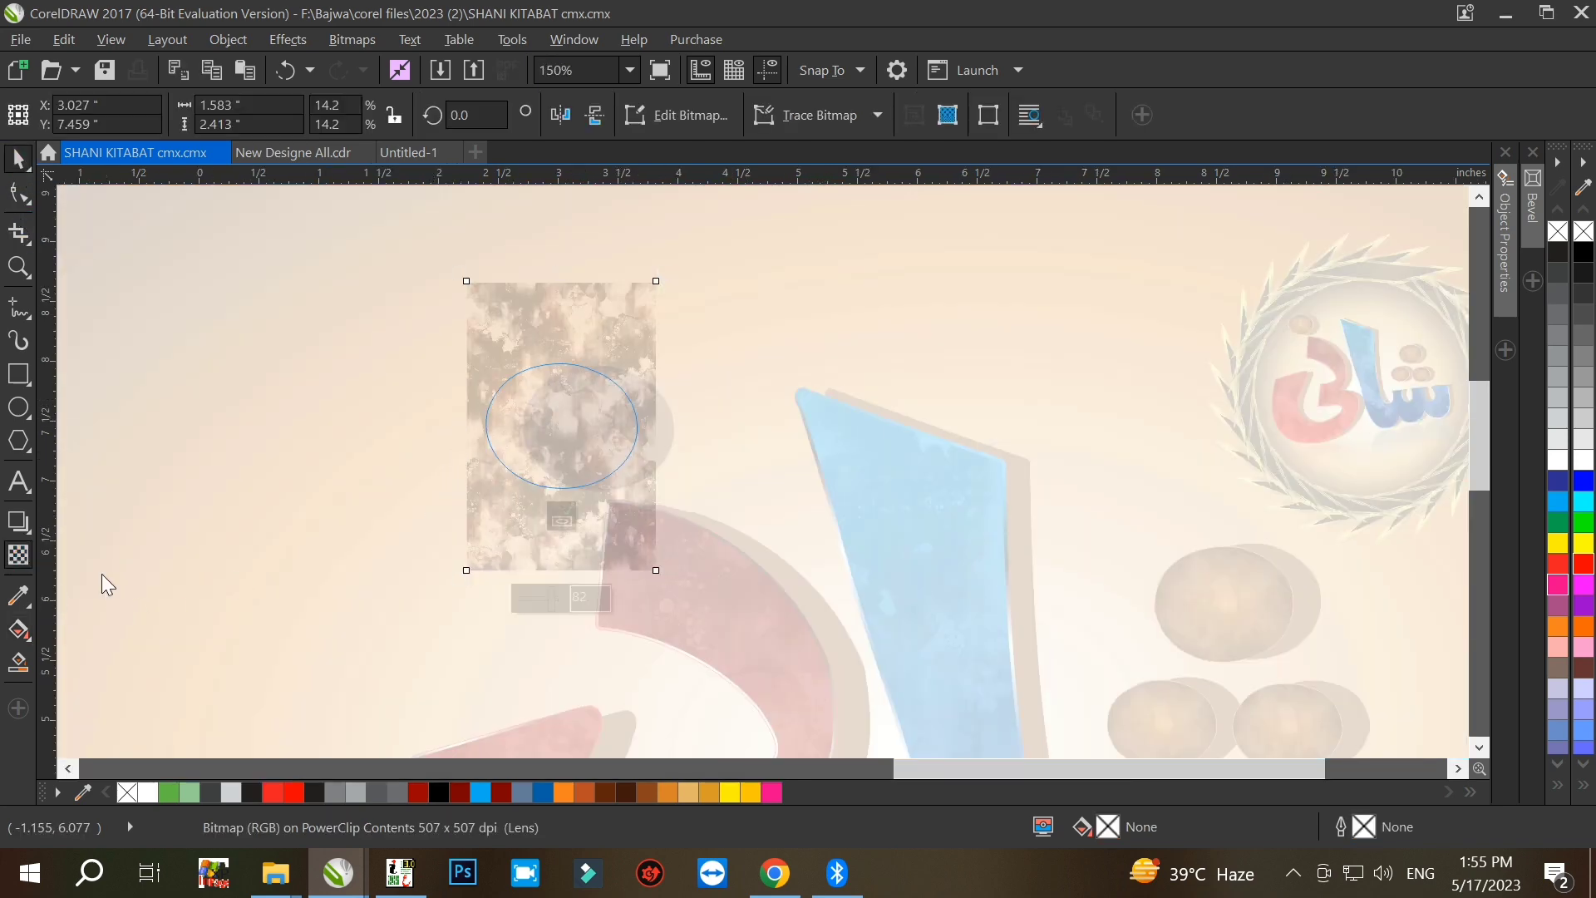
key("space")
left_click(325, 116)
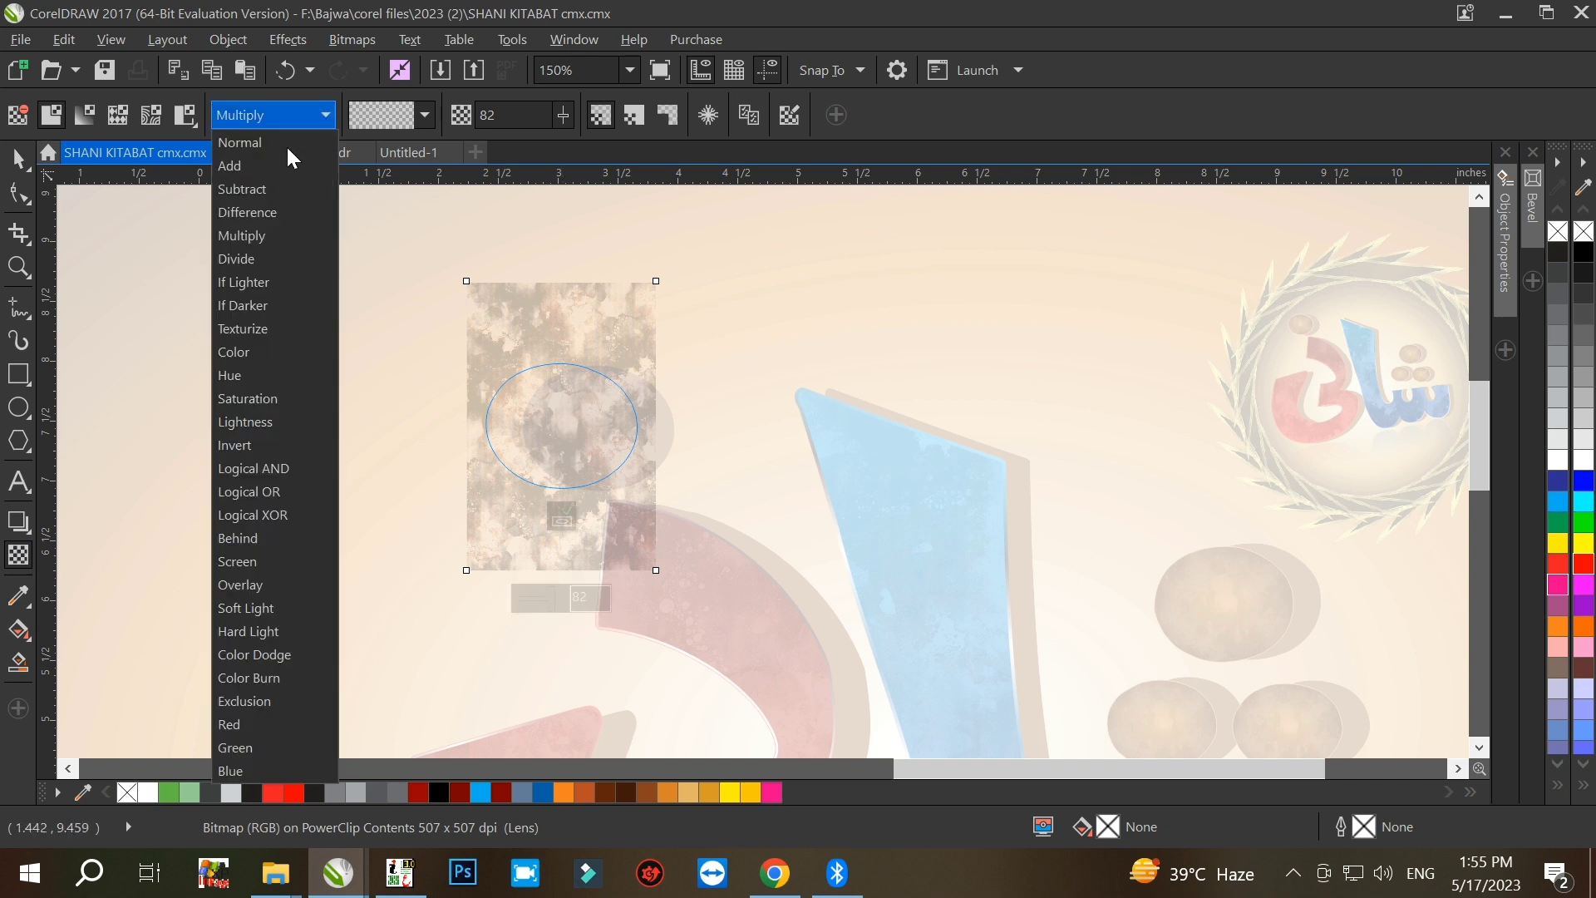
left_click(237, 143)
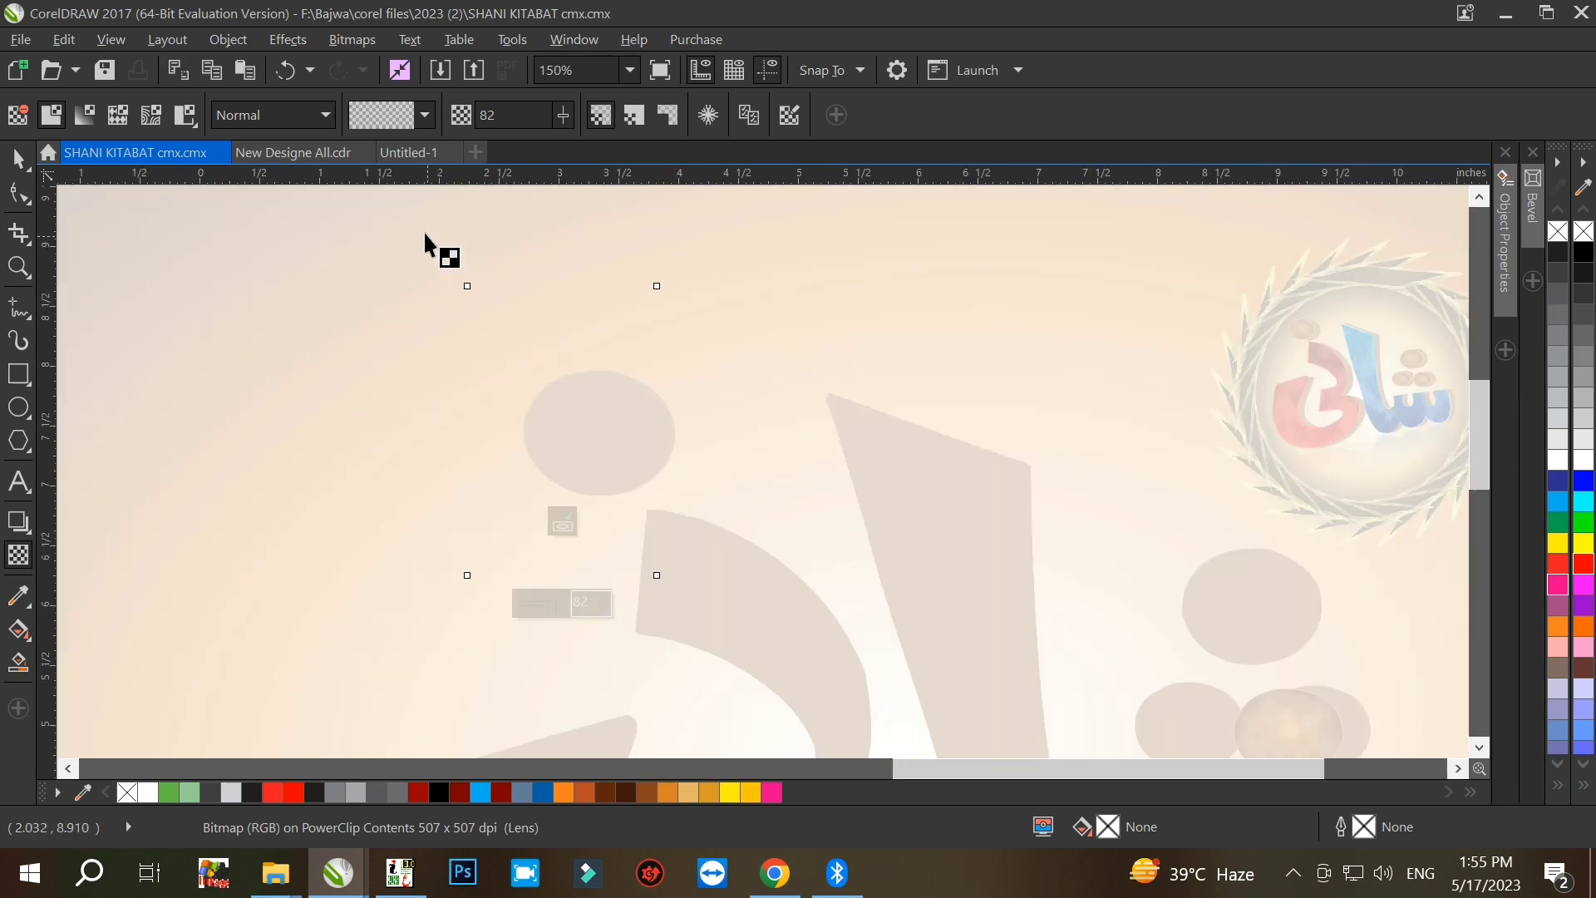
left_click(326, 115)
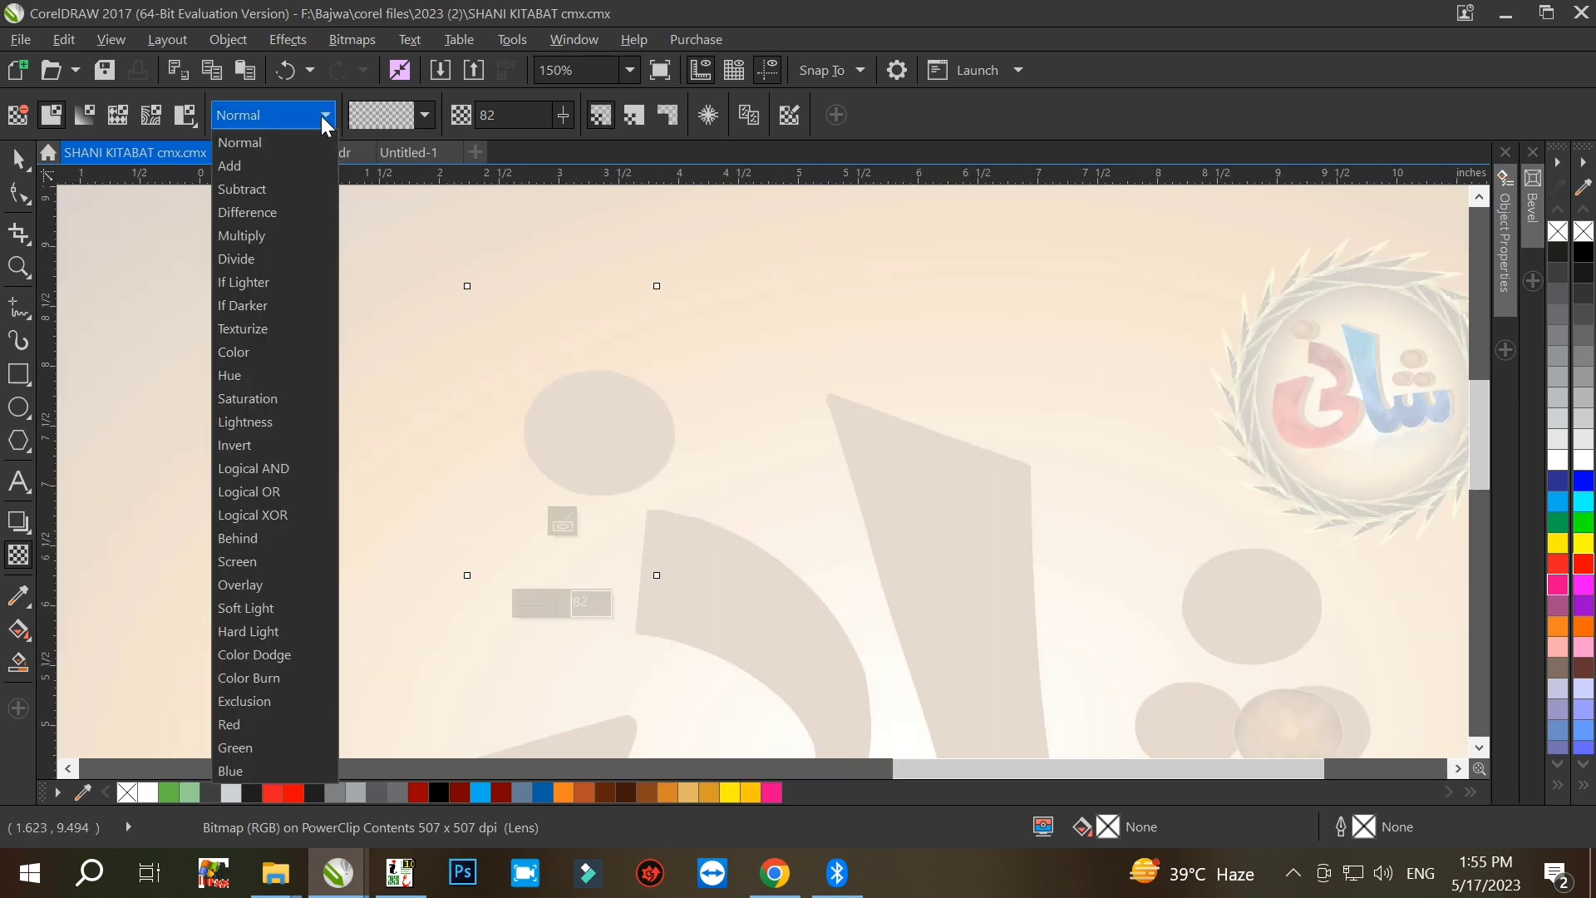
left_click(279, 232)
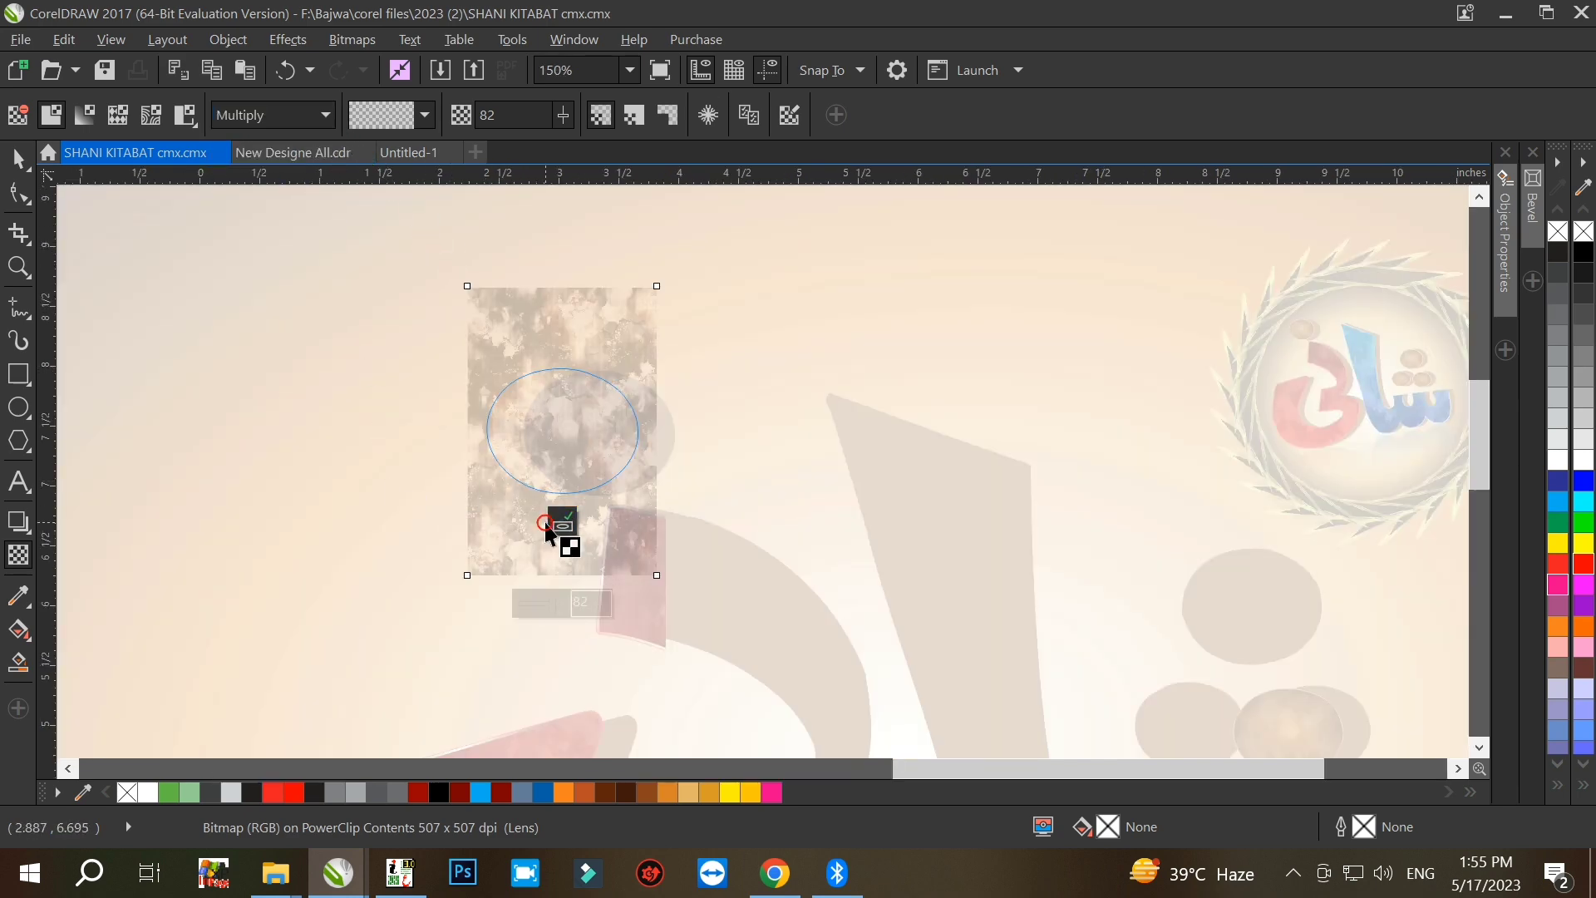
left_click(527, 539)
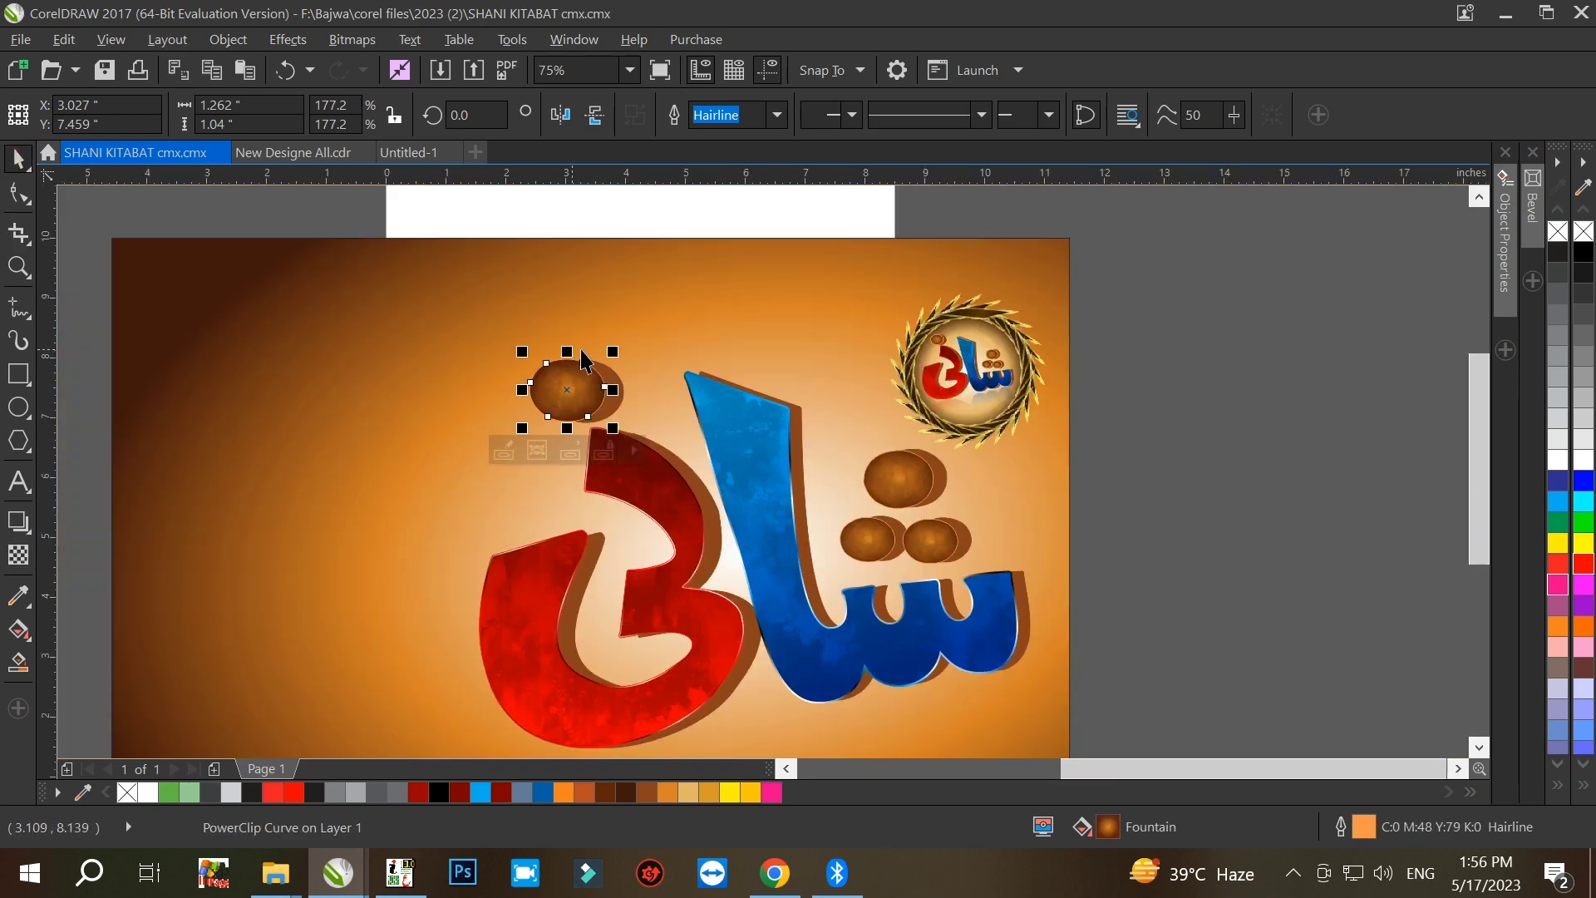
Step: Select each of the three dots above the blue lettering in turn to check their fills, and clear the selection
left_click(919, 488)
left_click(861, 549)
left_click(933, 542)
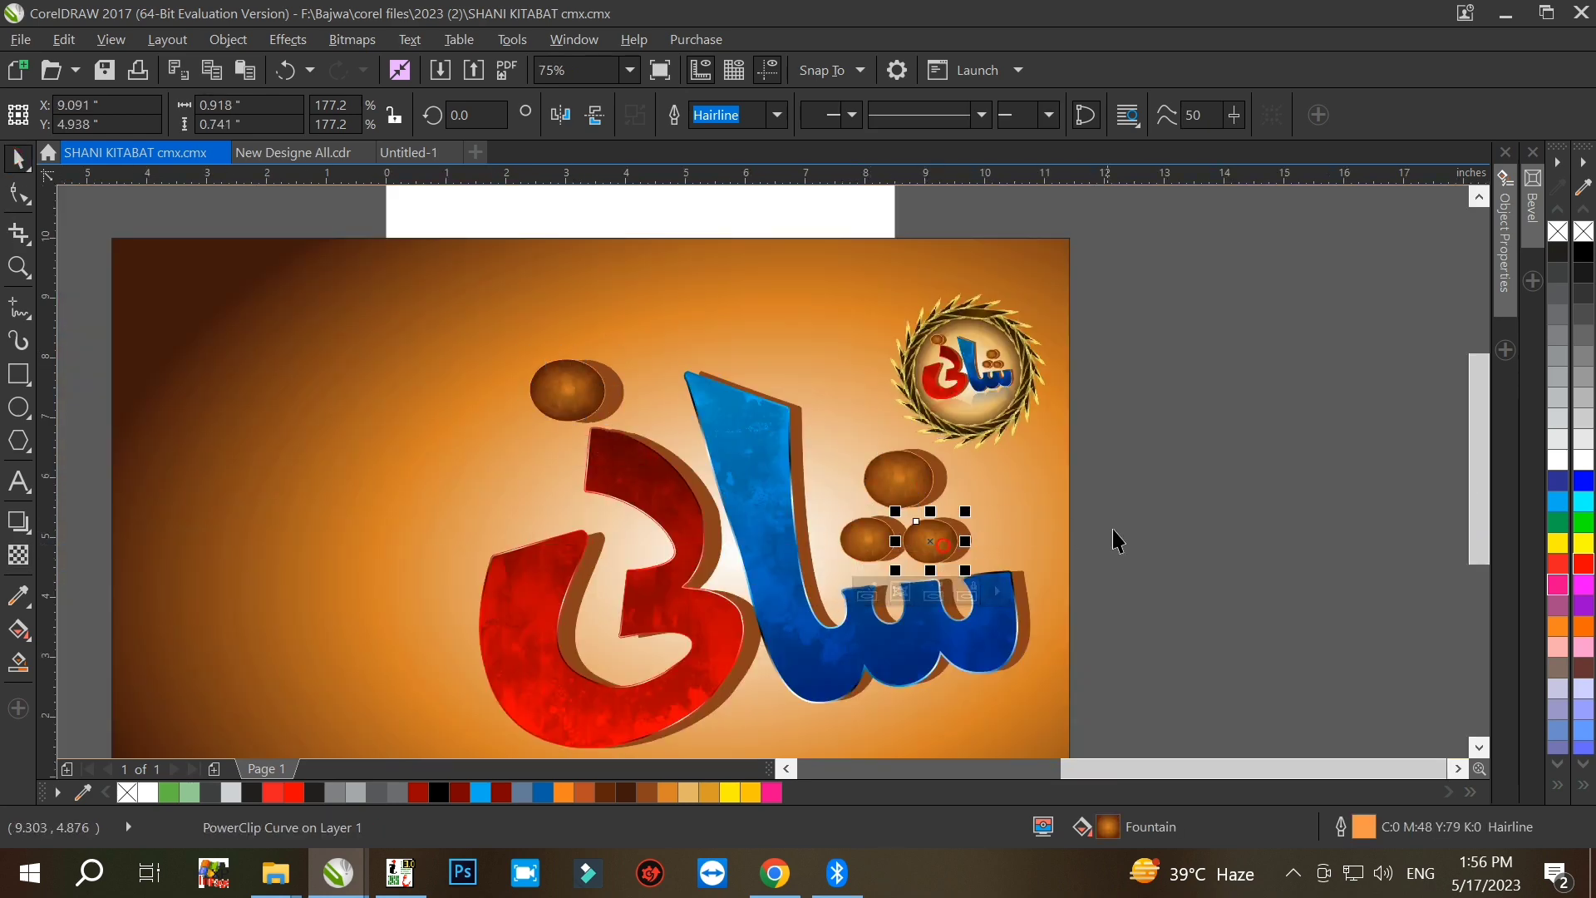
left_click(1086, 534)
Step: Pull the brown shadow lettering out from behind the red and blue lettering, and place it below the banner
scroll(557, 435, "down", 1)
scroll(950, 505, "up", 2)
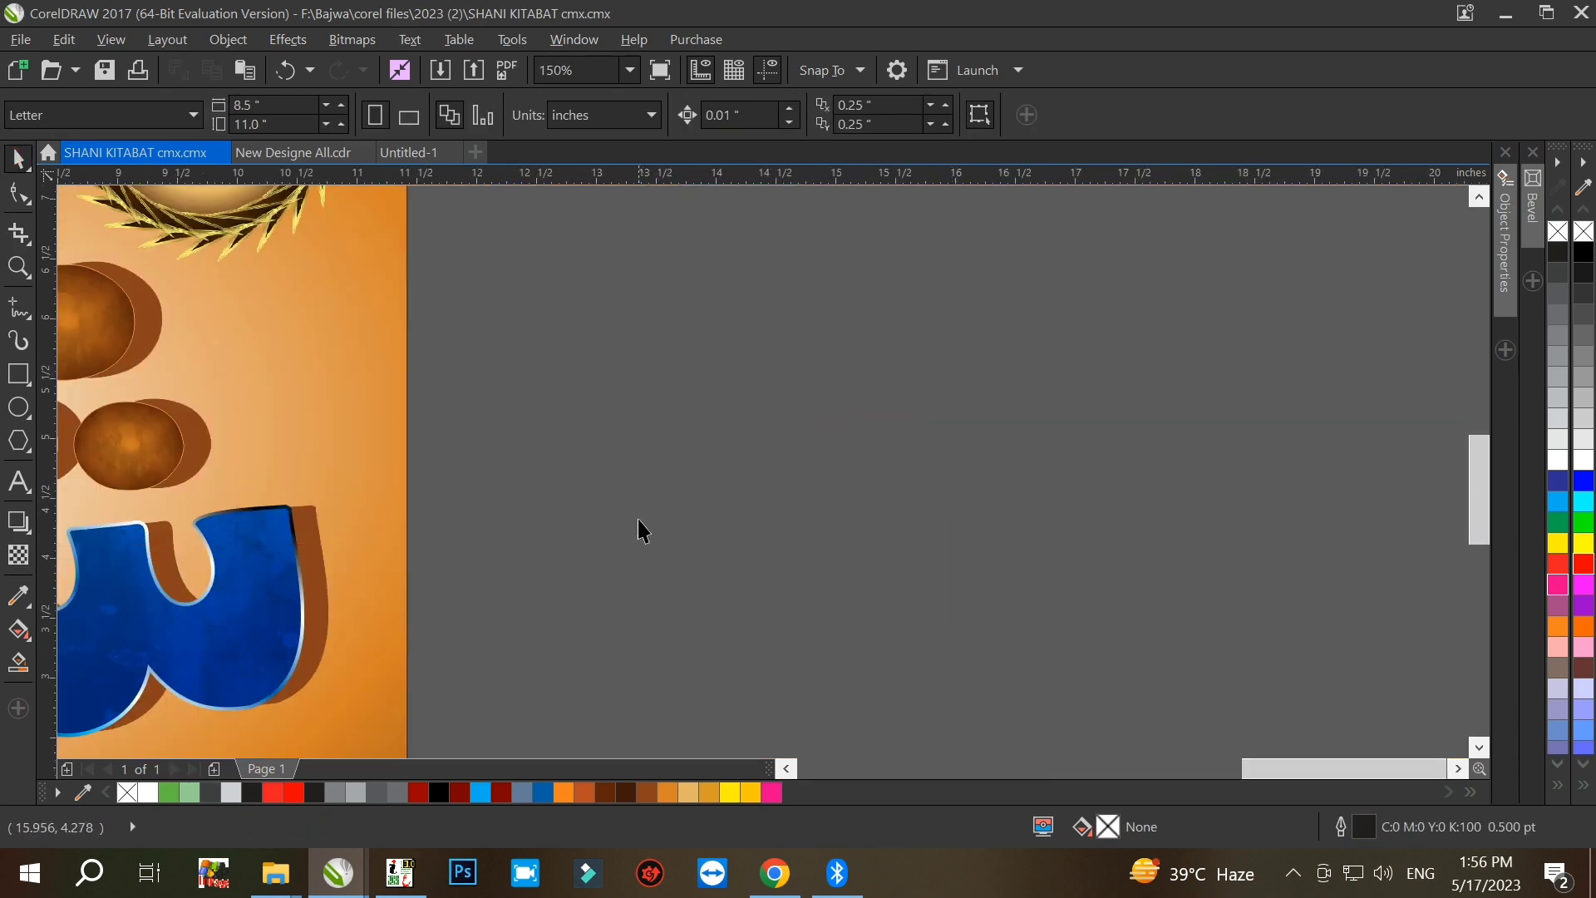
scroll(697, 488, "down", 1)
left_click_drag(509, 532, 1254, 442)
scroll(963, 426, "down", 1)
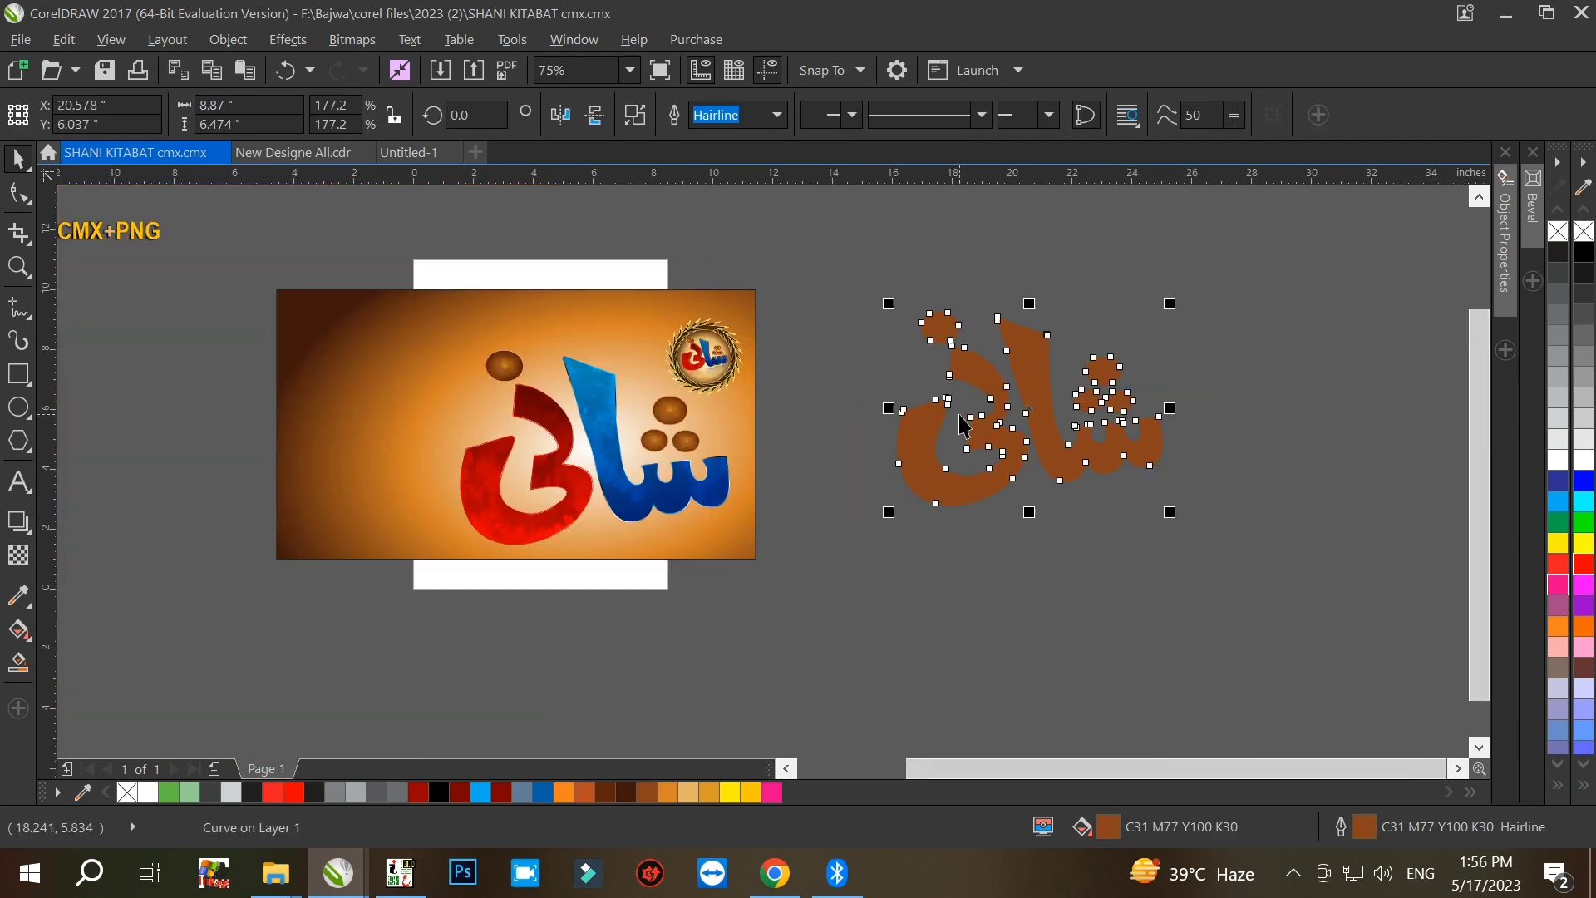
left_click_drag(1029, 430, 536, 656)
Step: Open the banner background's PowerClip contents and move the round emblem out to the empty area right of the banner
left_click_drag(977, 199, 641, 437)
left_click(720, 366)
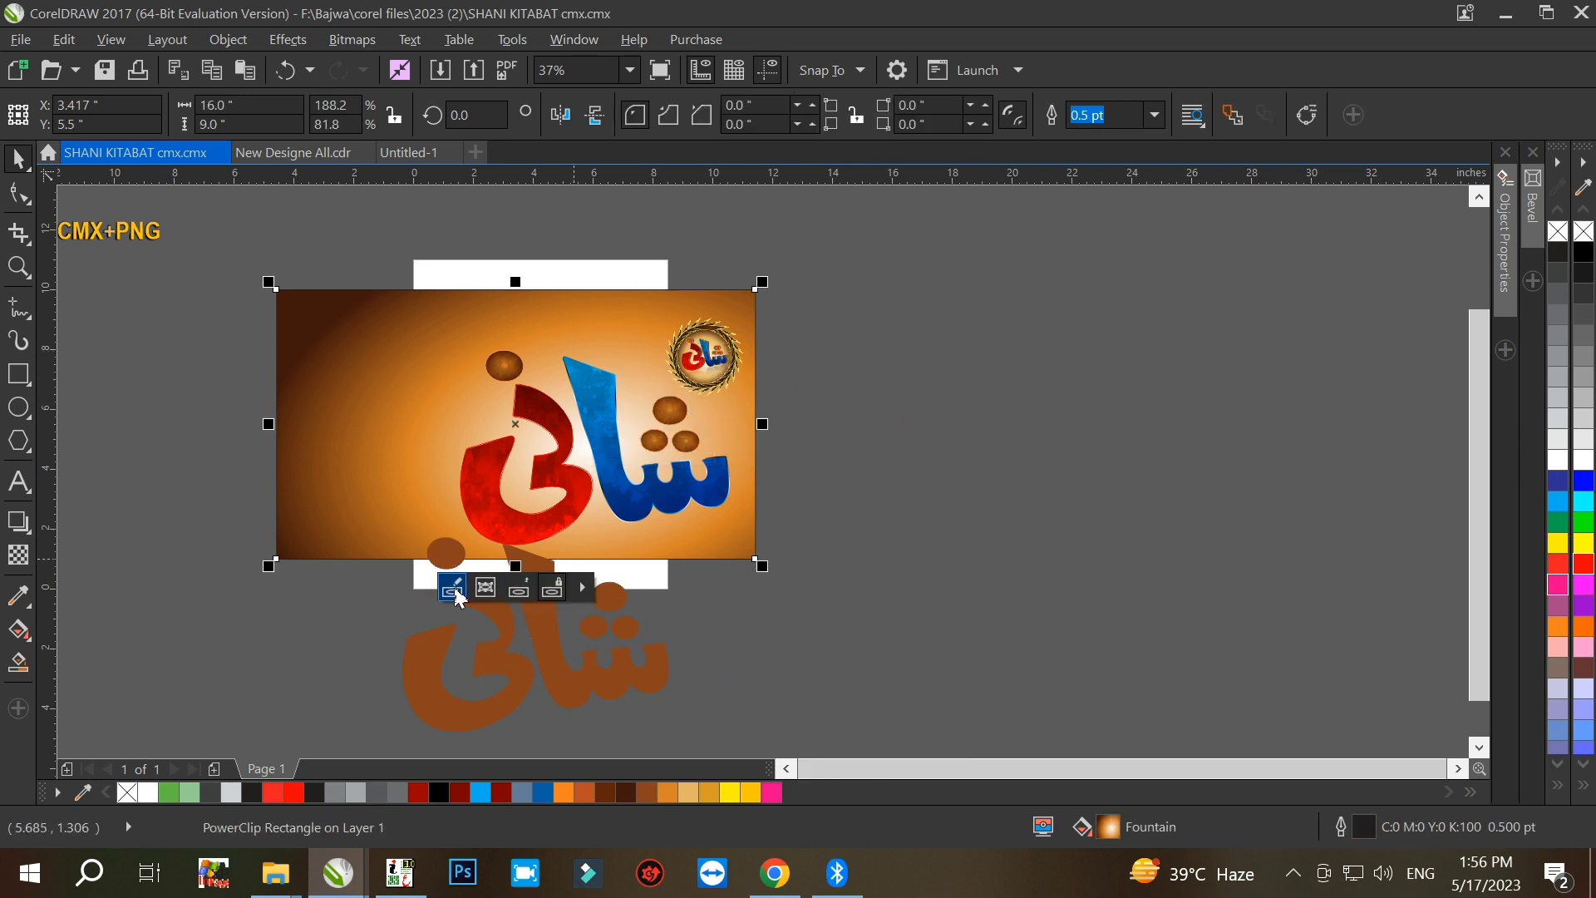
left_click(454, 590)
left_click_drag(693, 359, 1054, 312)
scroll(1305, 231, "up", 2)
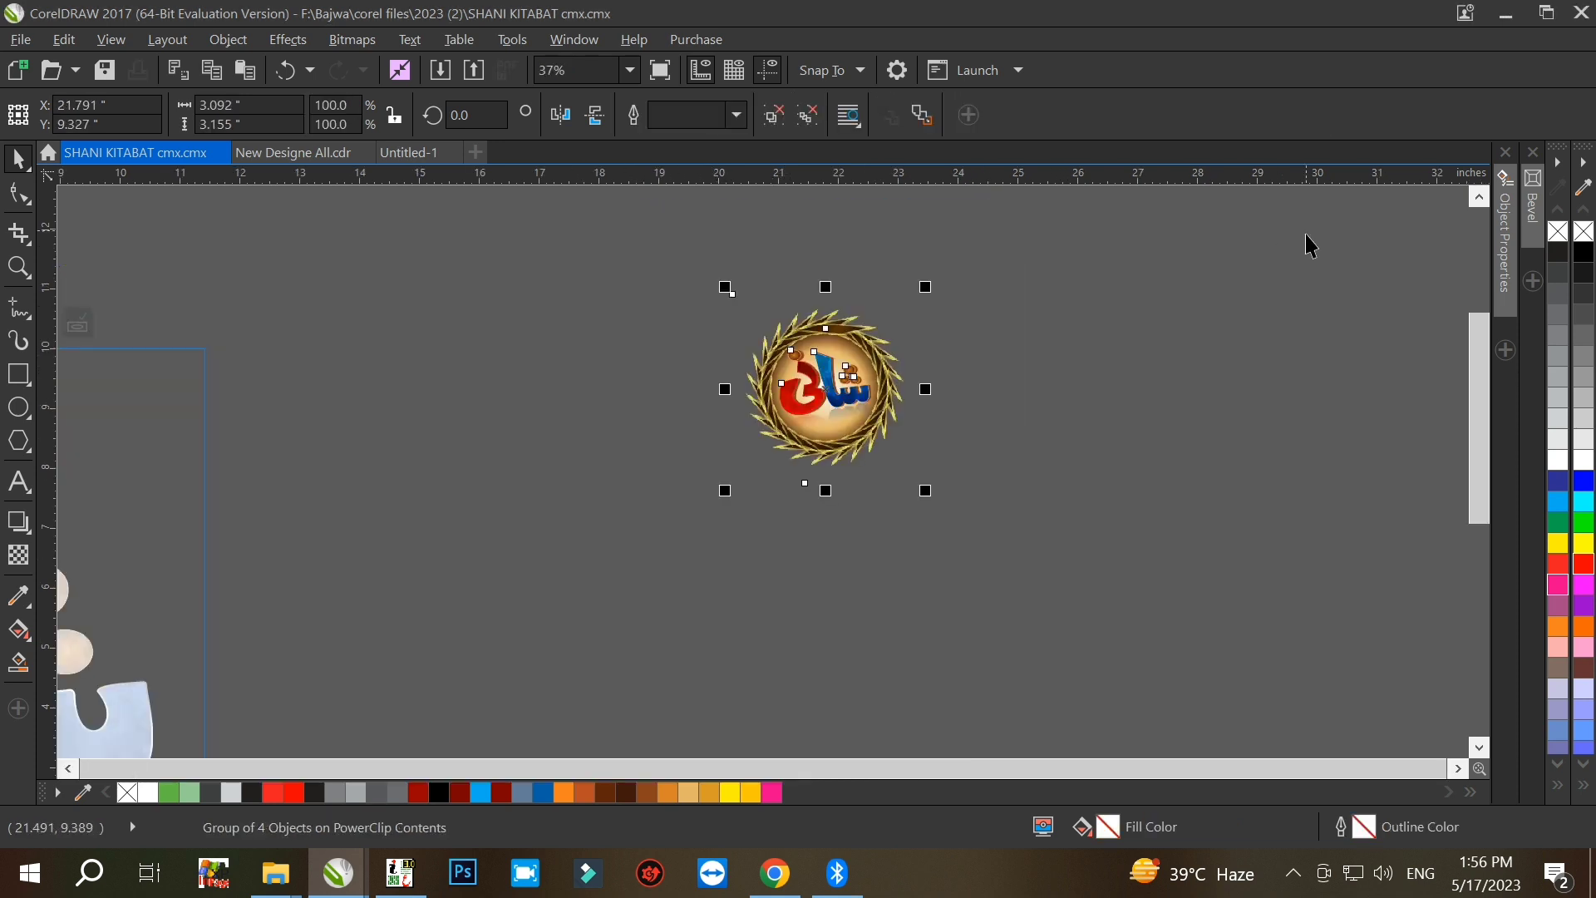
scroll(289, 587, "up", 1)
left_click_drag(461, 512, 623, 469)
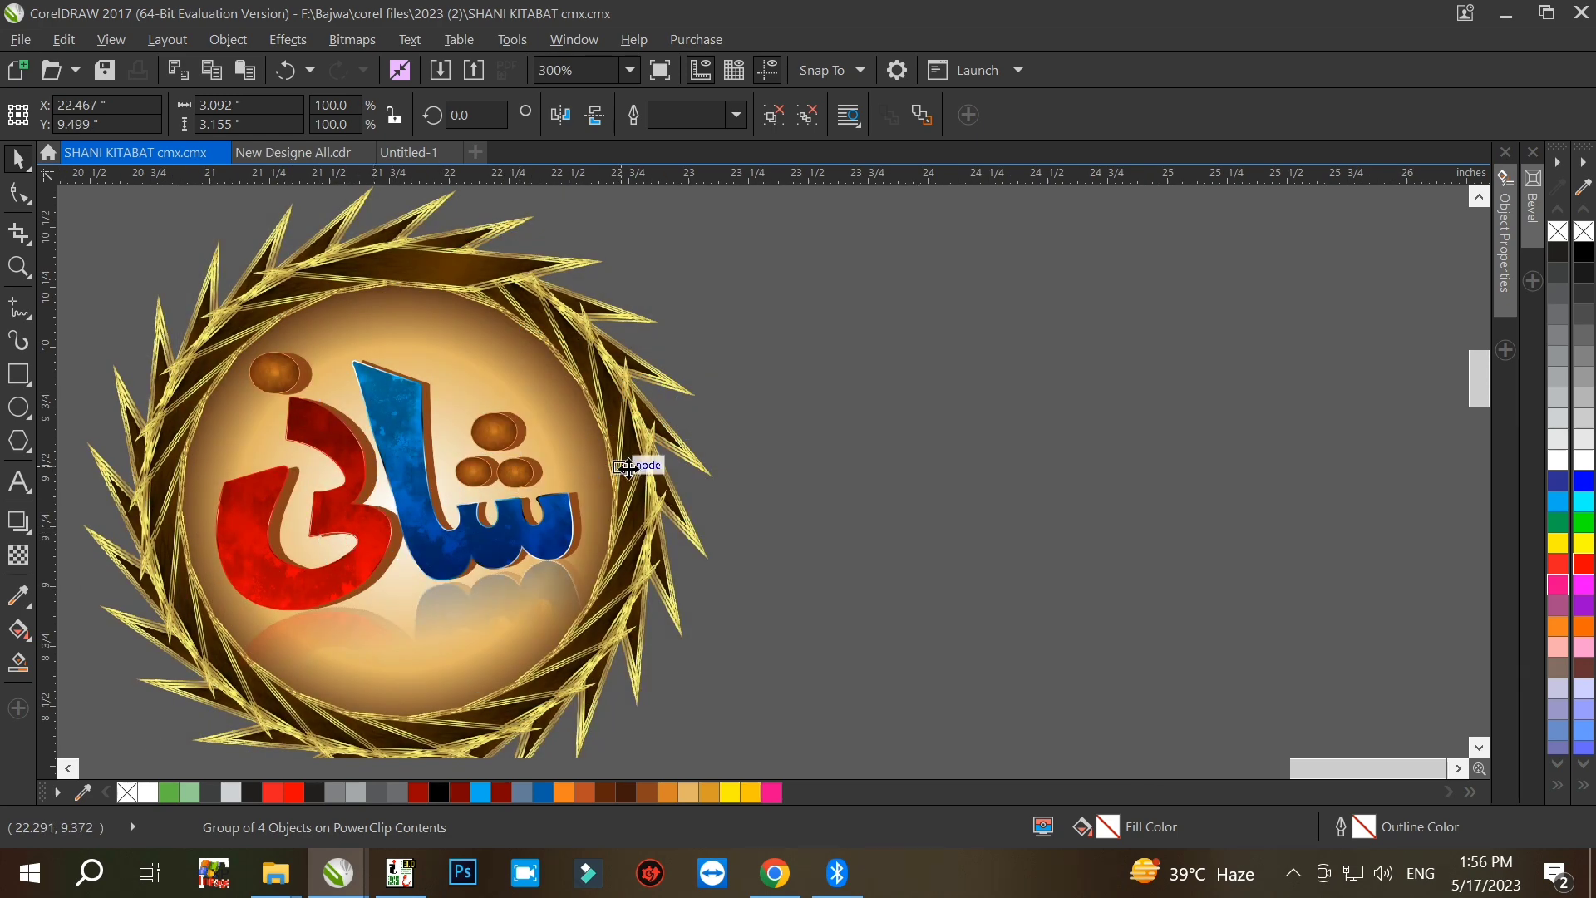
Step: Ungroup the round emblem into its separate objects, and clear the selection
scroll(766, 359, "down", 1)
scroll(772, 357, "down", 1)
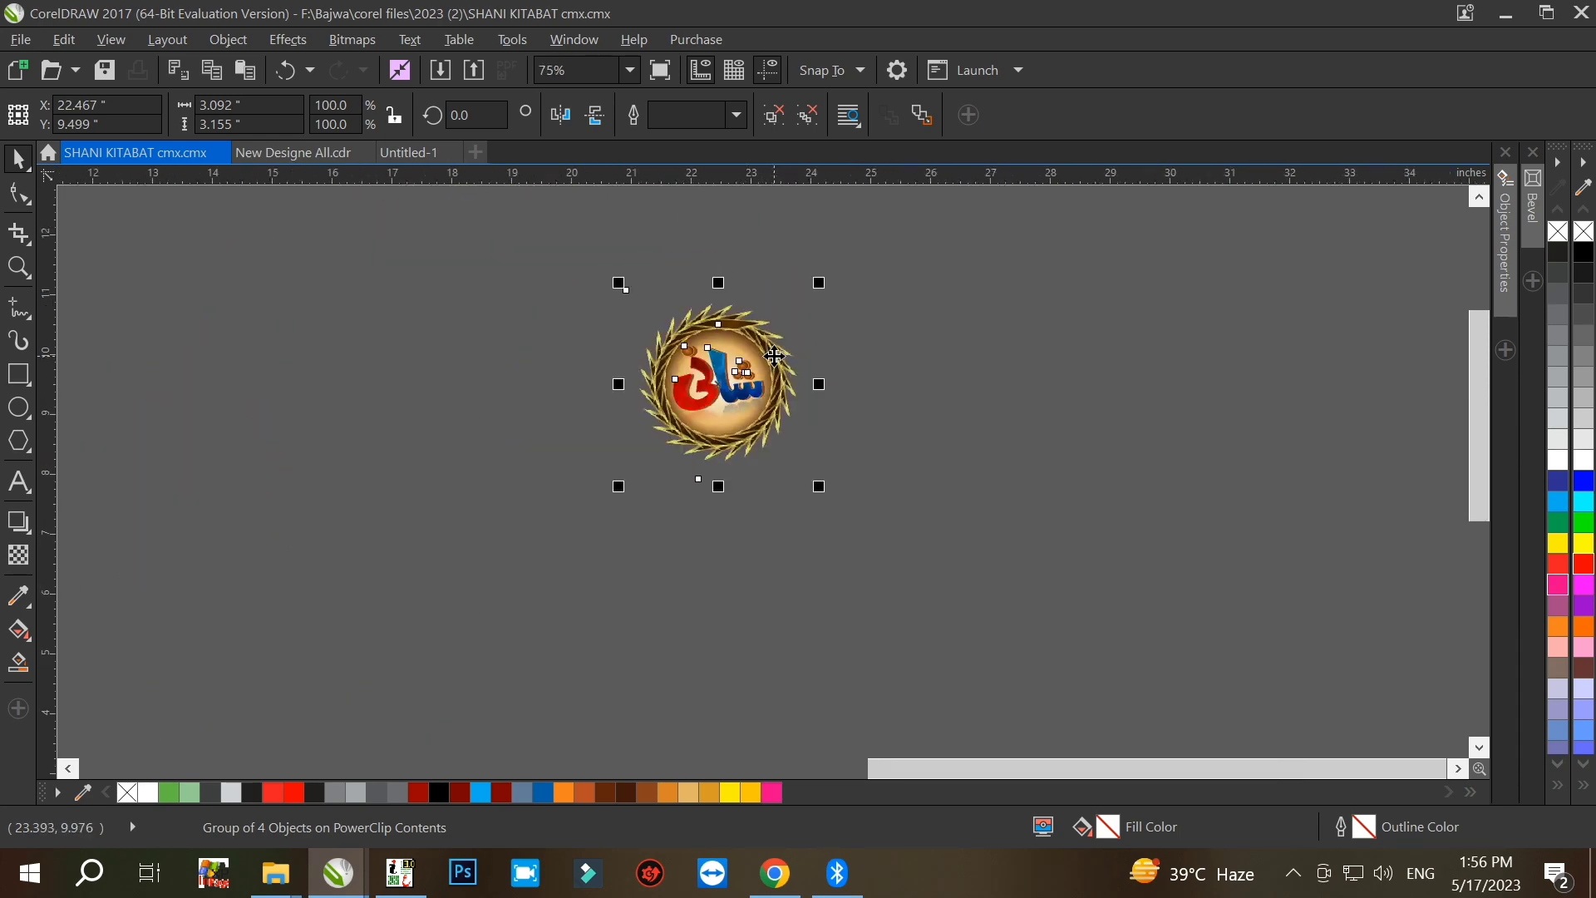
key("ctrl+u")
left_click(852, 379)
Step: Run the linear transparency of the emblem's reflection bitmap from the lettering down toward the lower rim, and deselect the bitmap
scroll(739, 386, "up", 1)
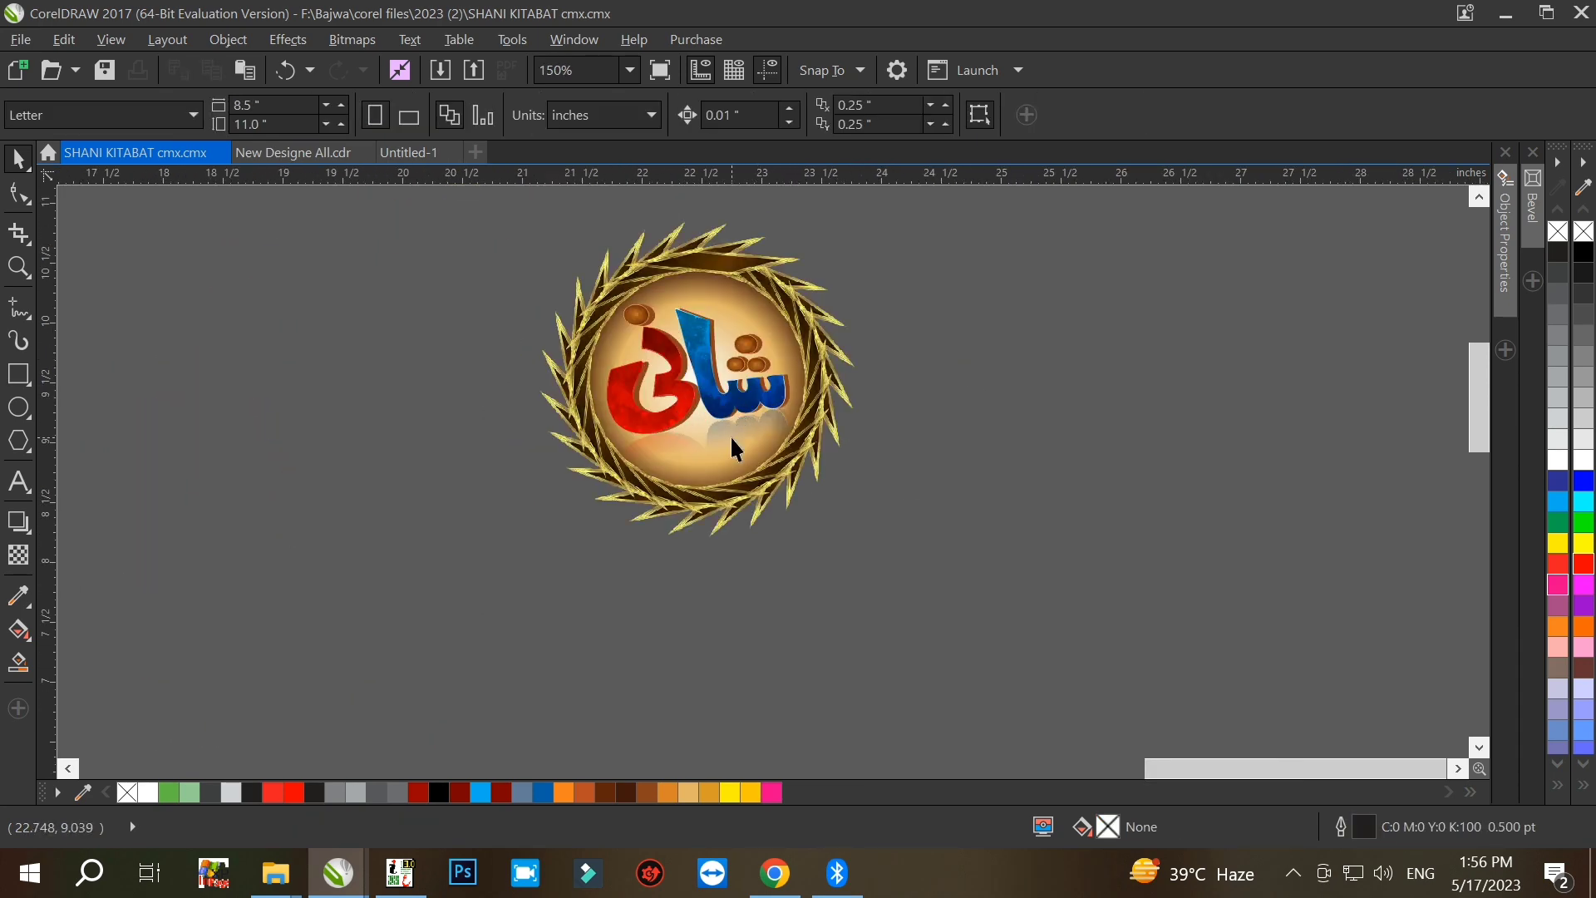
left_click(730, 443)
scroll(704, 434, "up", 1)
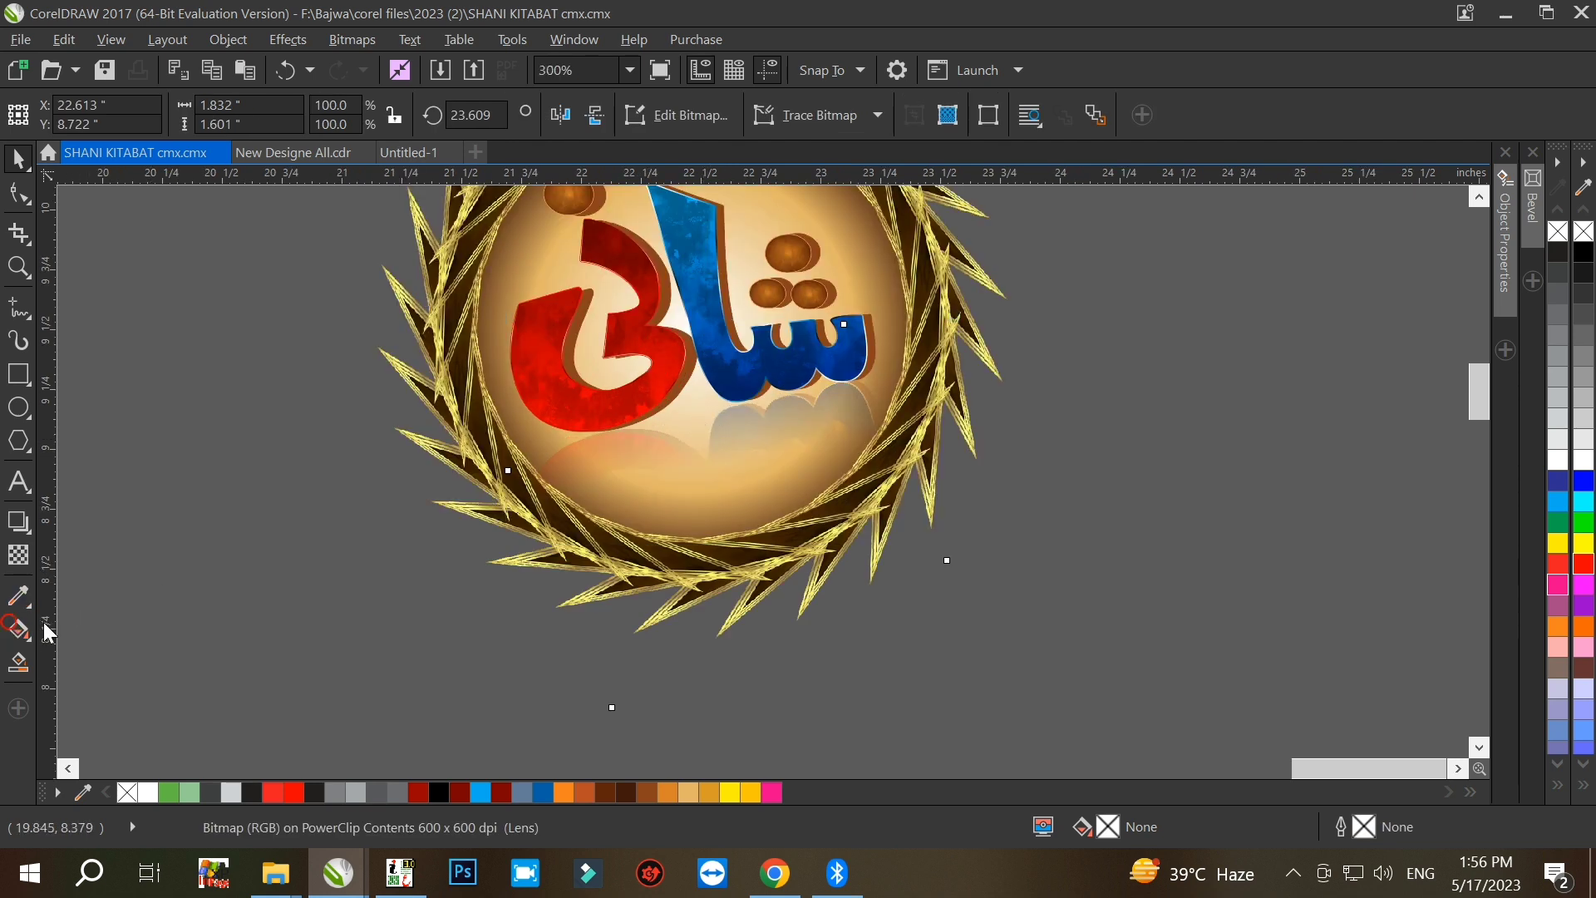
left_click(20, 630)
scroll(680, 482, "down", 1)
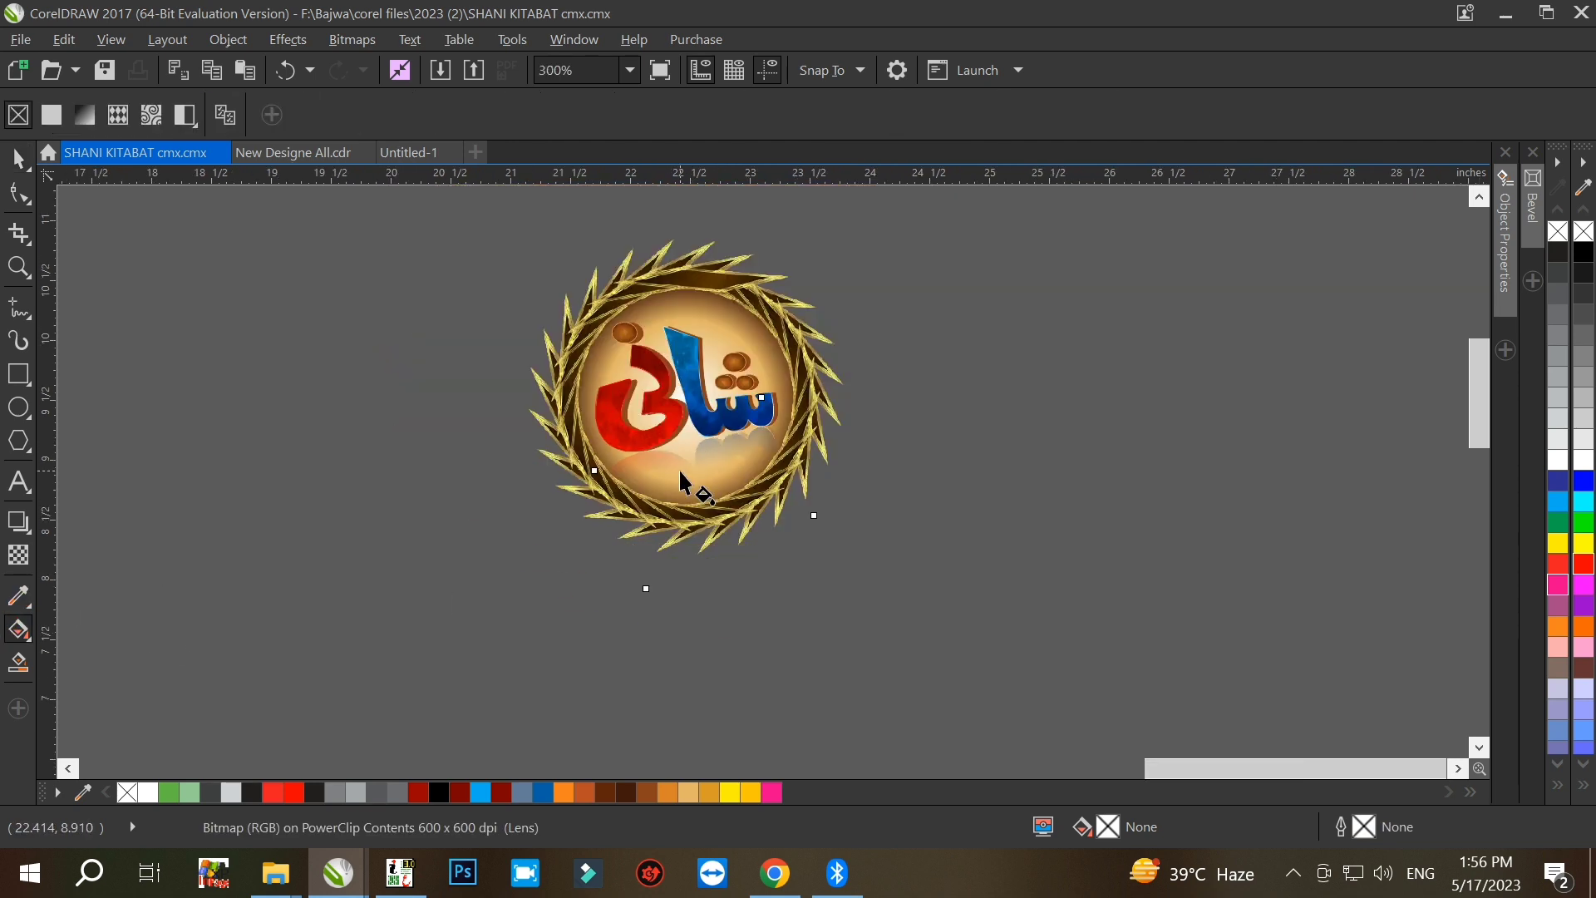
left_click(35, 559)
left_click_drag(687, 375, 707, 476)
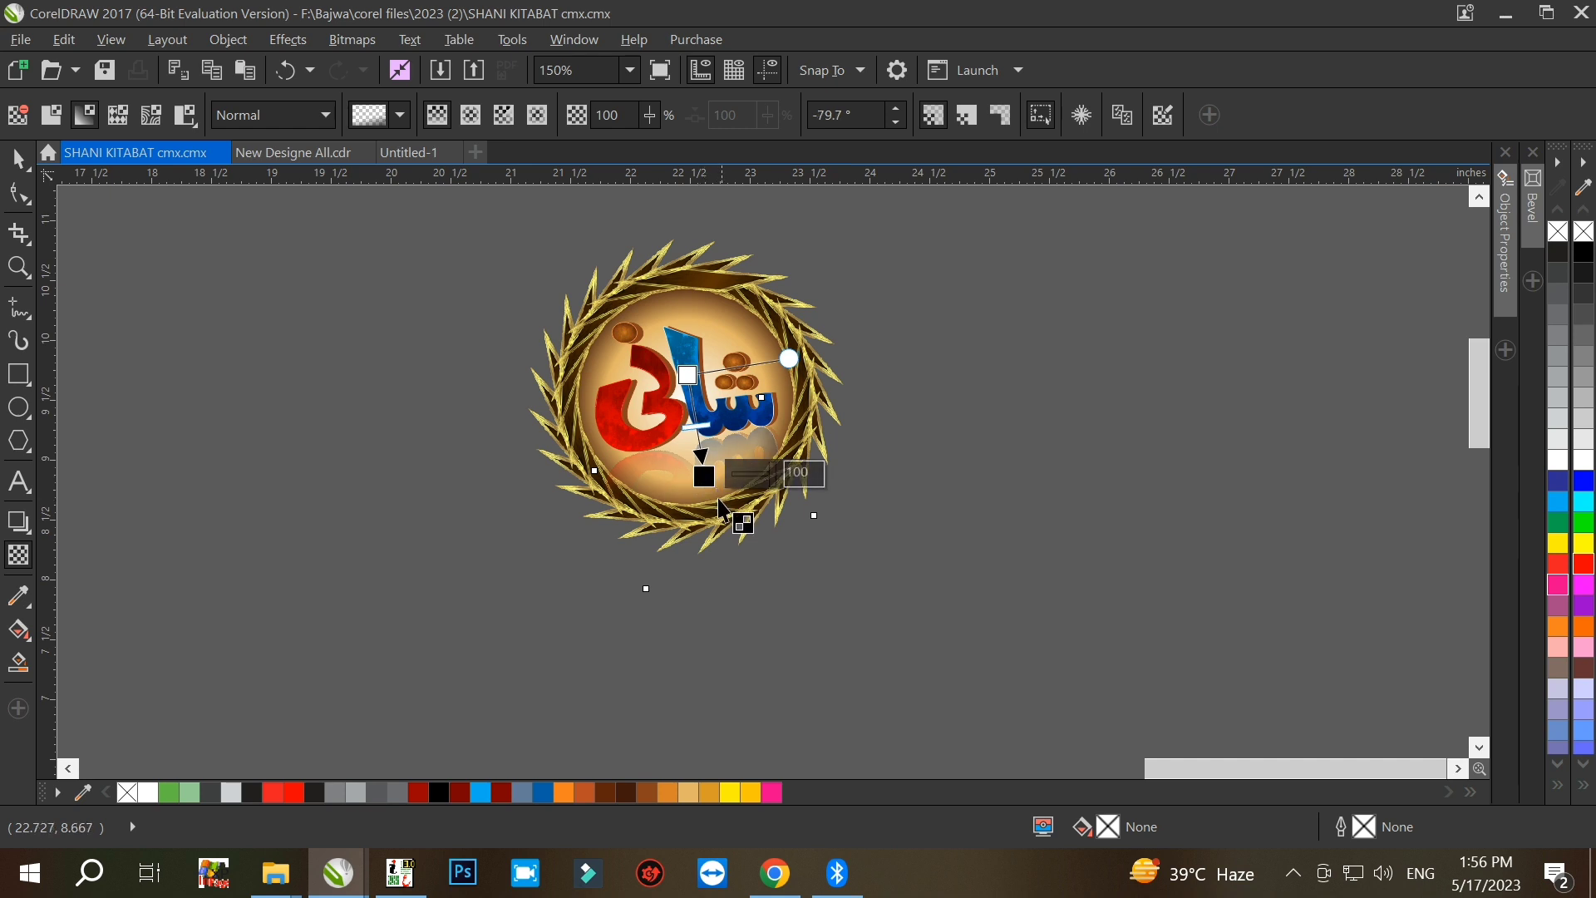
left_click(16, 163)
left_click(238, 363)
left_click(298, 406)
scroll(775, 484, "down", 4)
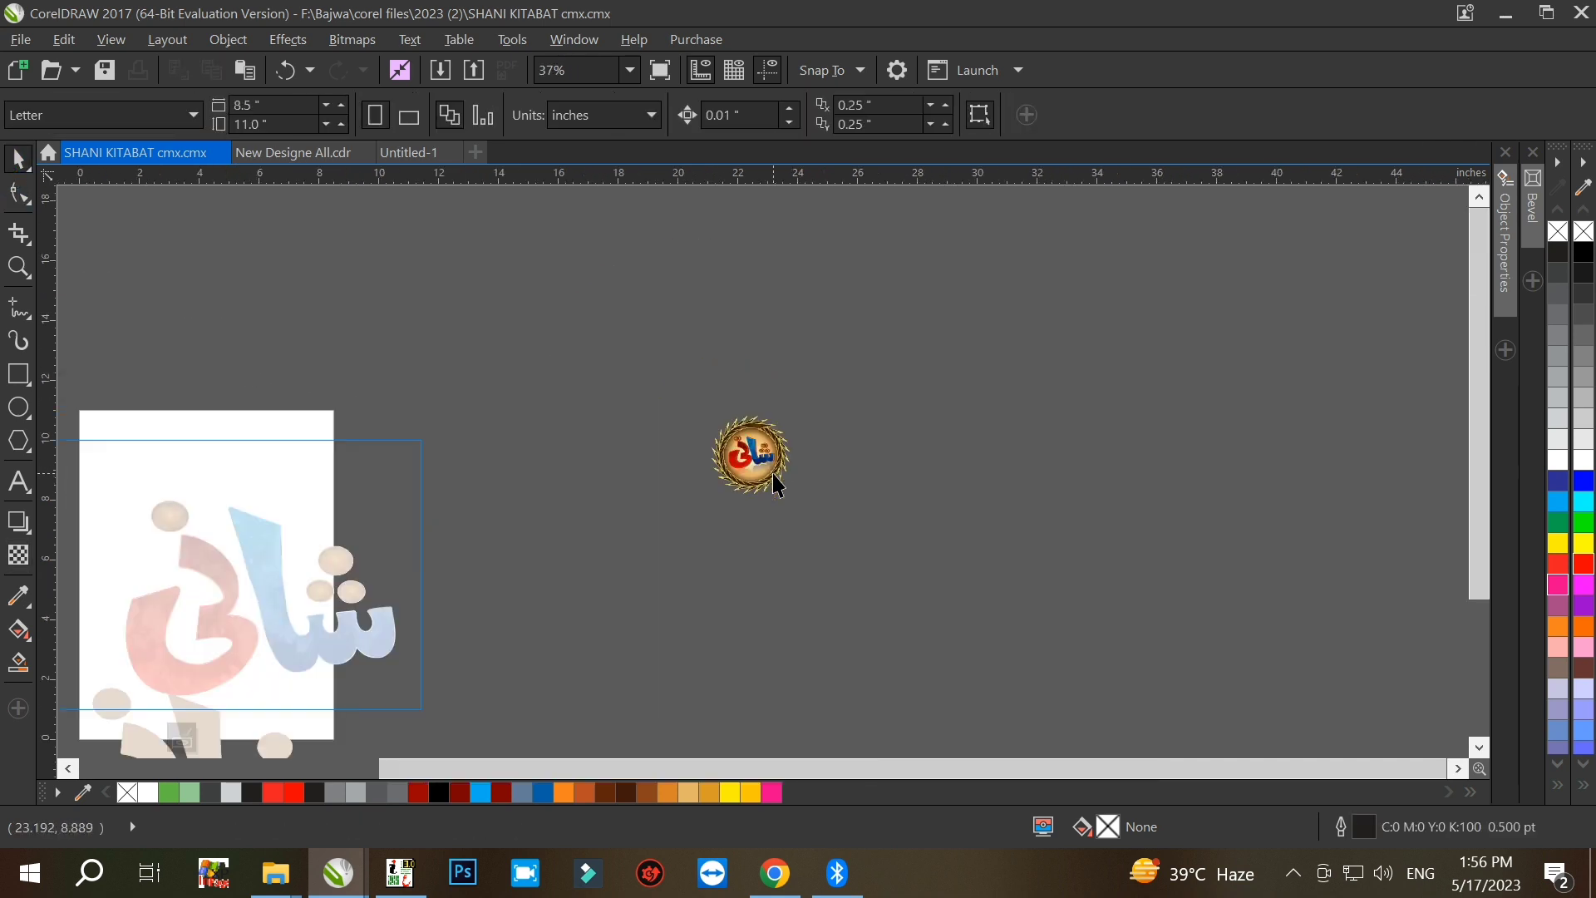
Step: Leave the background's PowerClip contents and undo the separation of the round emblem and brown shadow lettering, restoring both to the banner
scroll(784, 331, "down", 1)
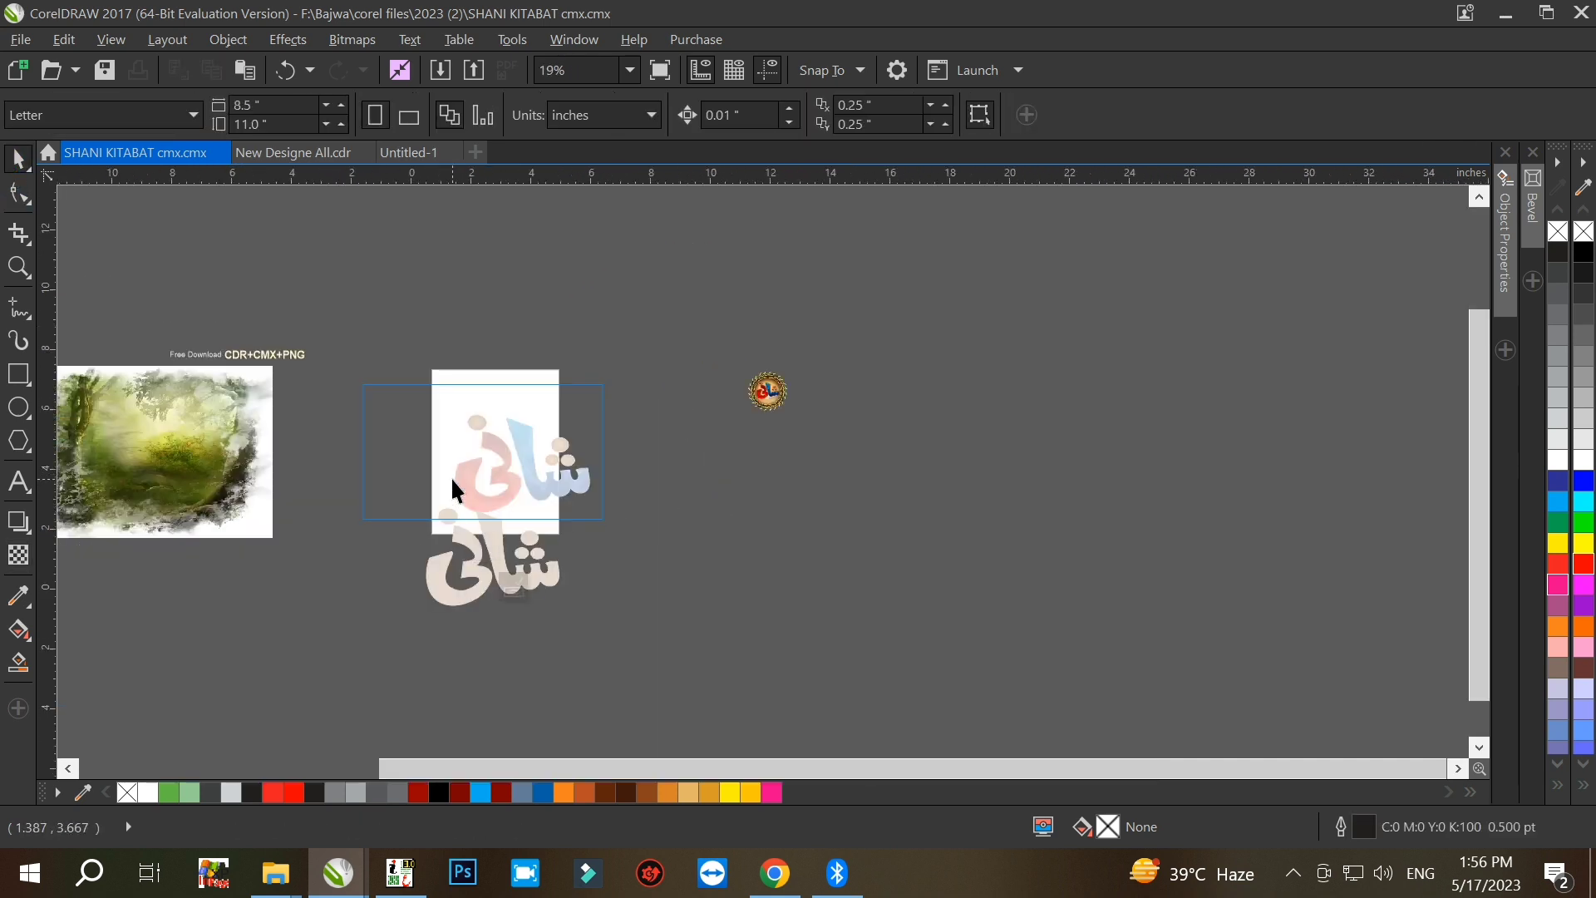
scroll(451, 477, "up", 1)
key("ctrl+z")
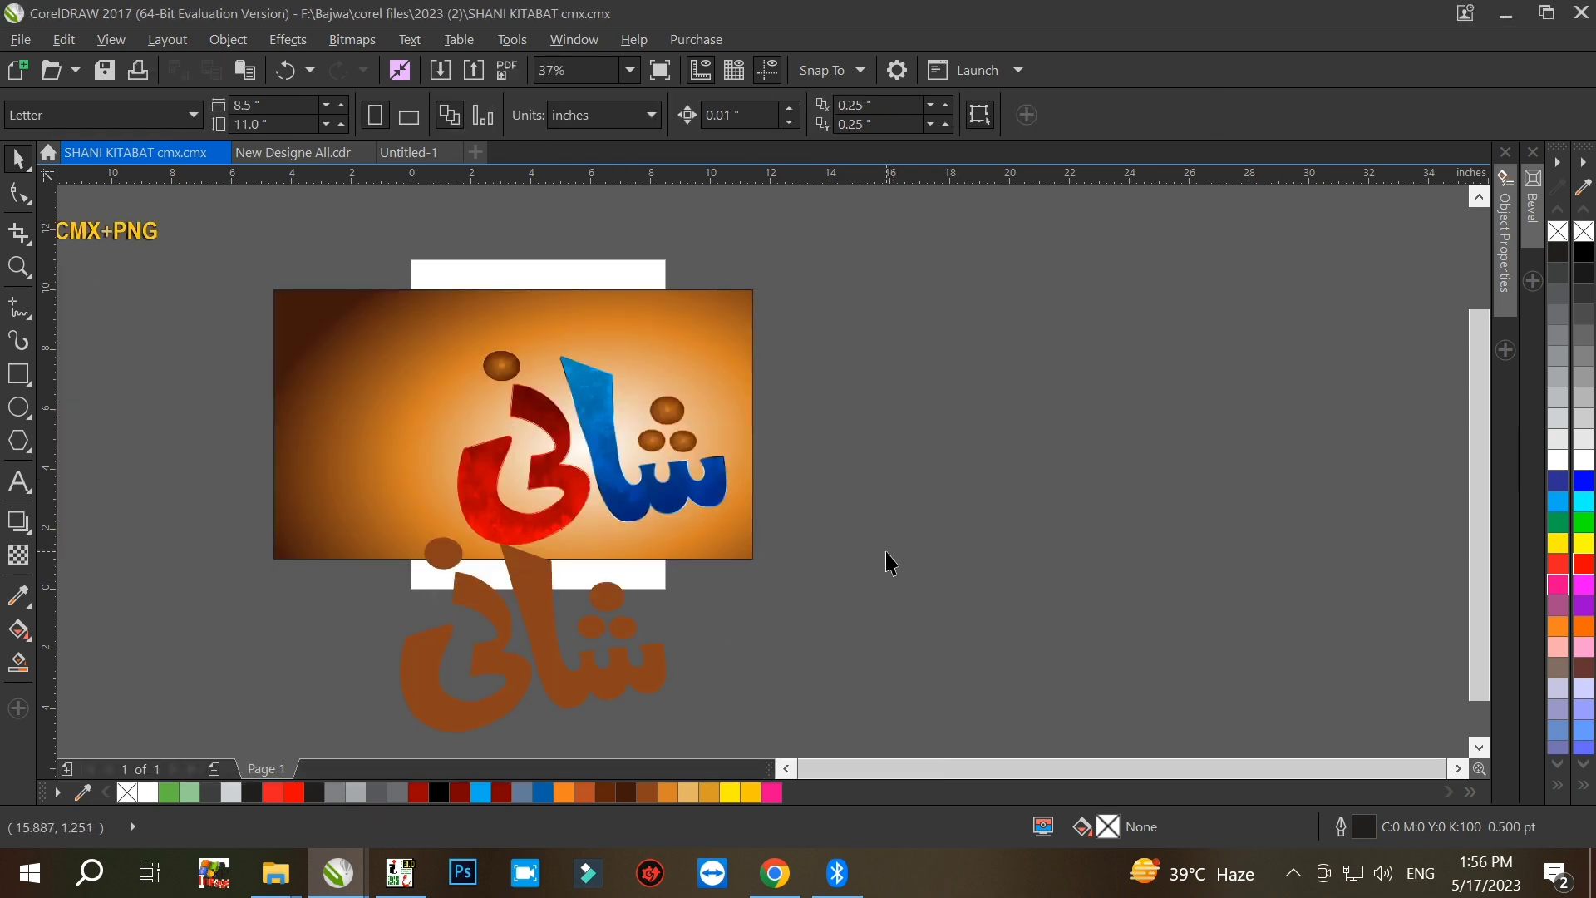
key("ctrl+shift+z")
key("ctrl+z")
key("ctrl+z")
key("ctrl+z")
key("ctrl+z")
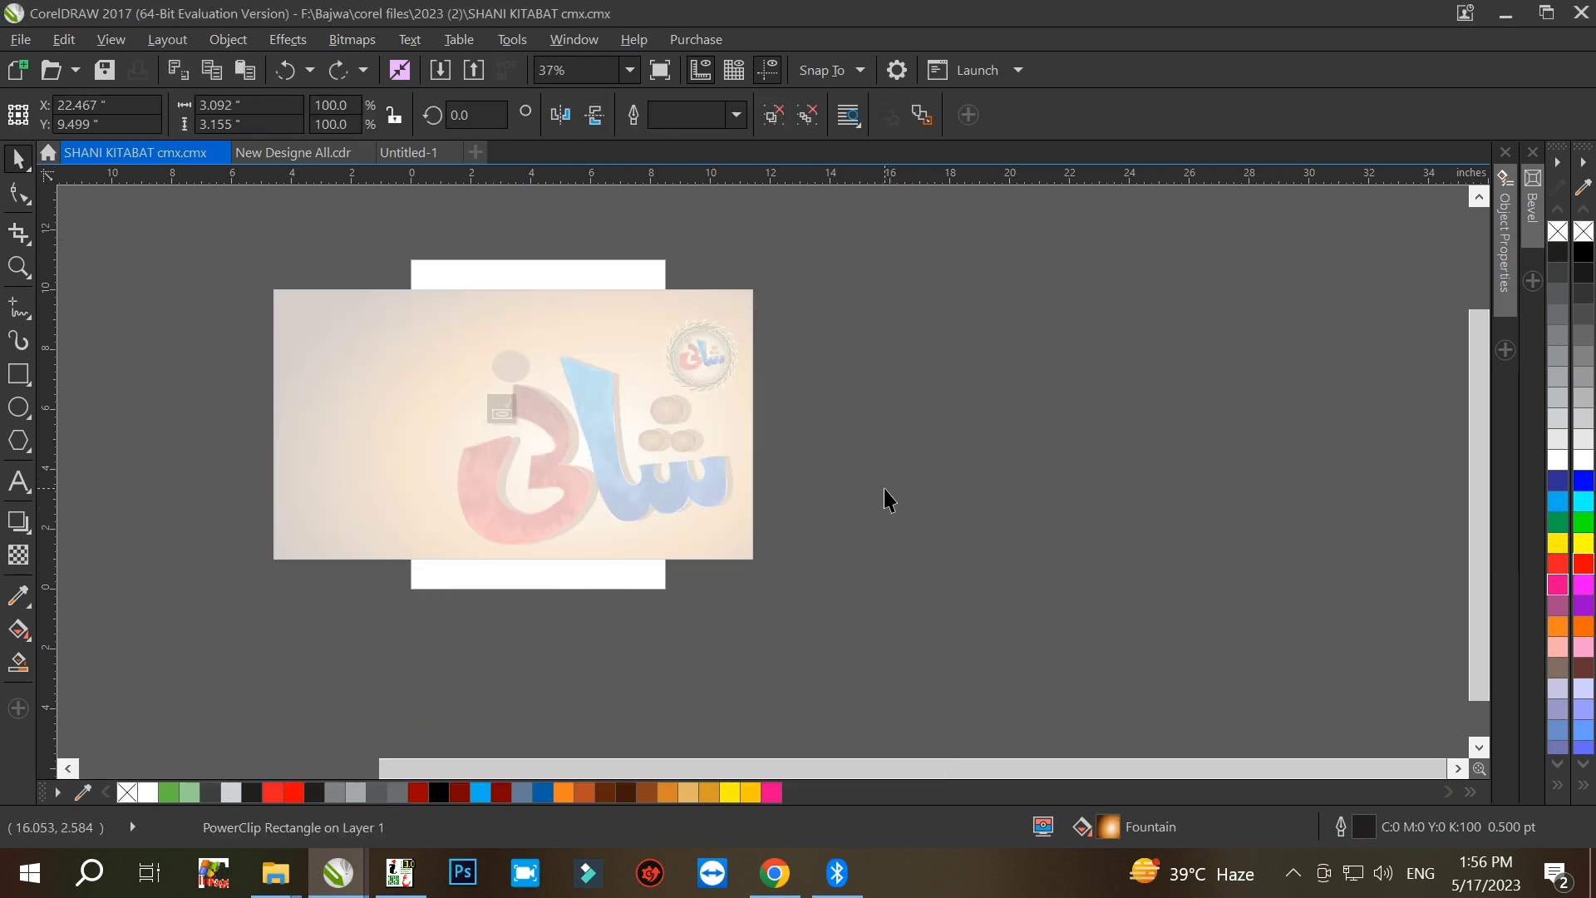
Step: Undo the earlier edits to the red lettering of the name
key("ctrl+z")
key("ctrl+z")
key("ctrl+z")
key("ctrl+z")
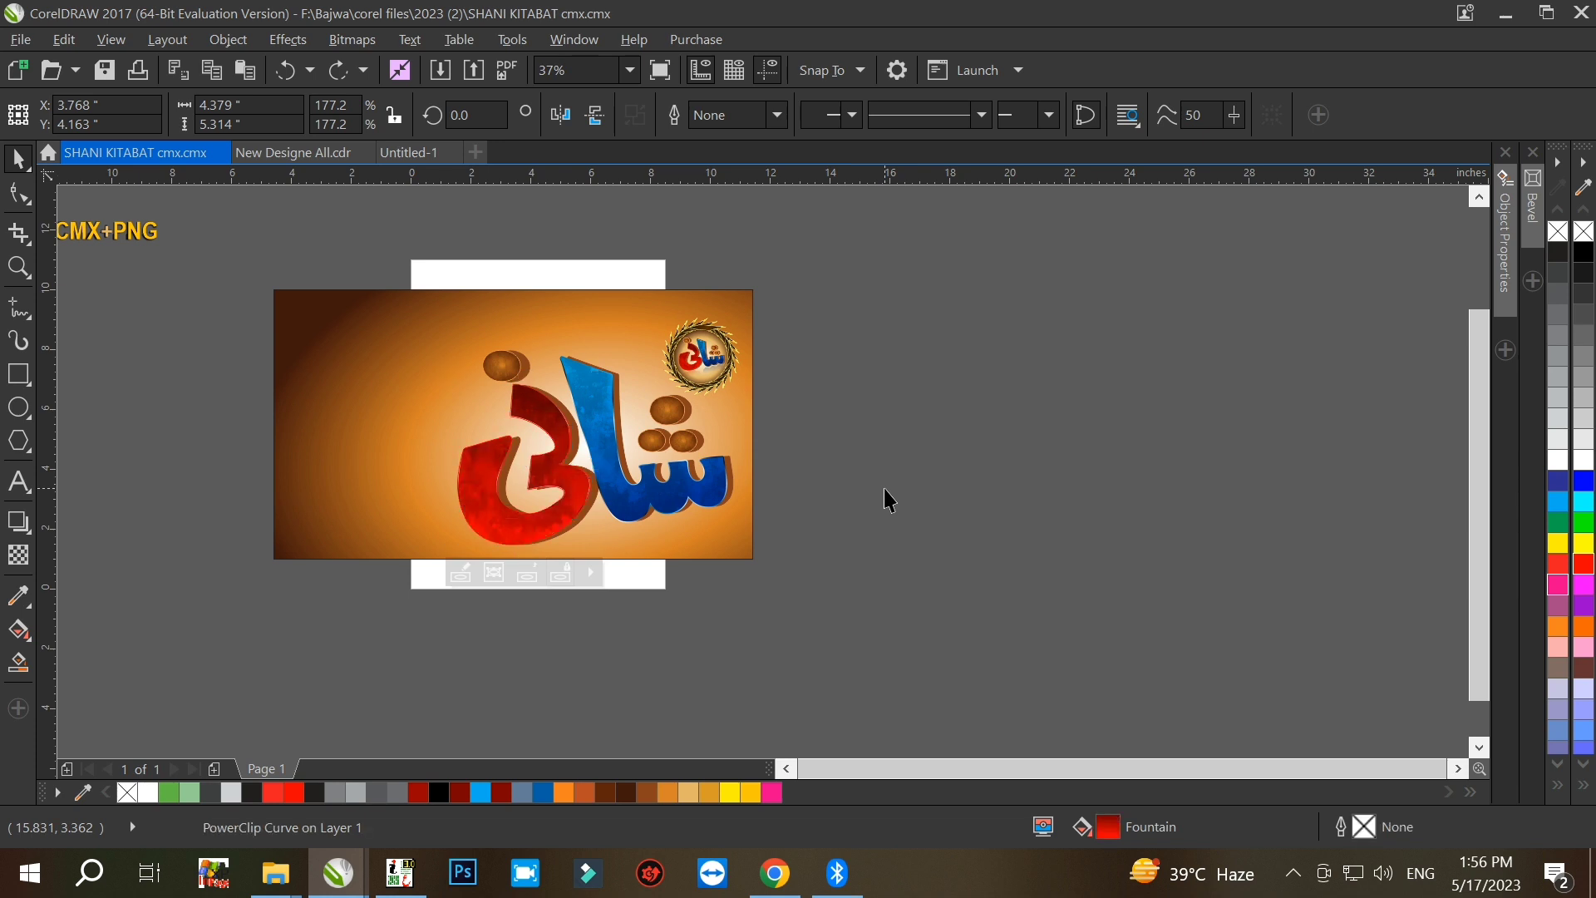
key("ctrl+z")
key("ctrl+z")
key("ctrl+z")
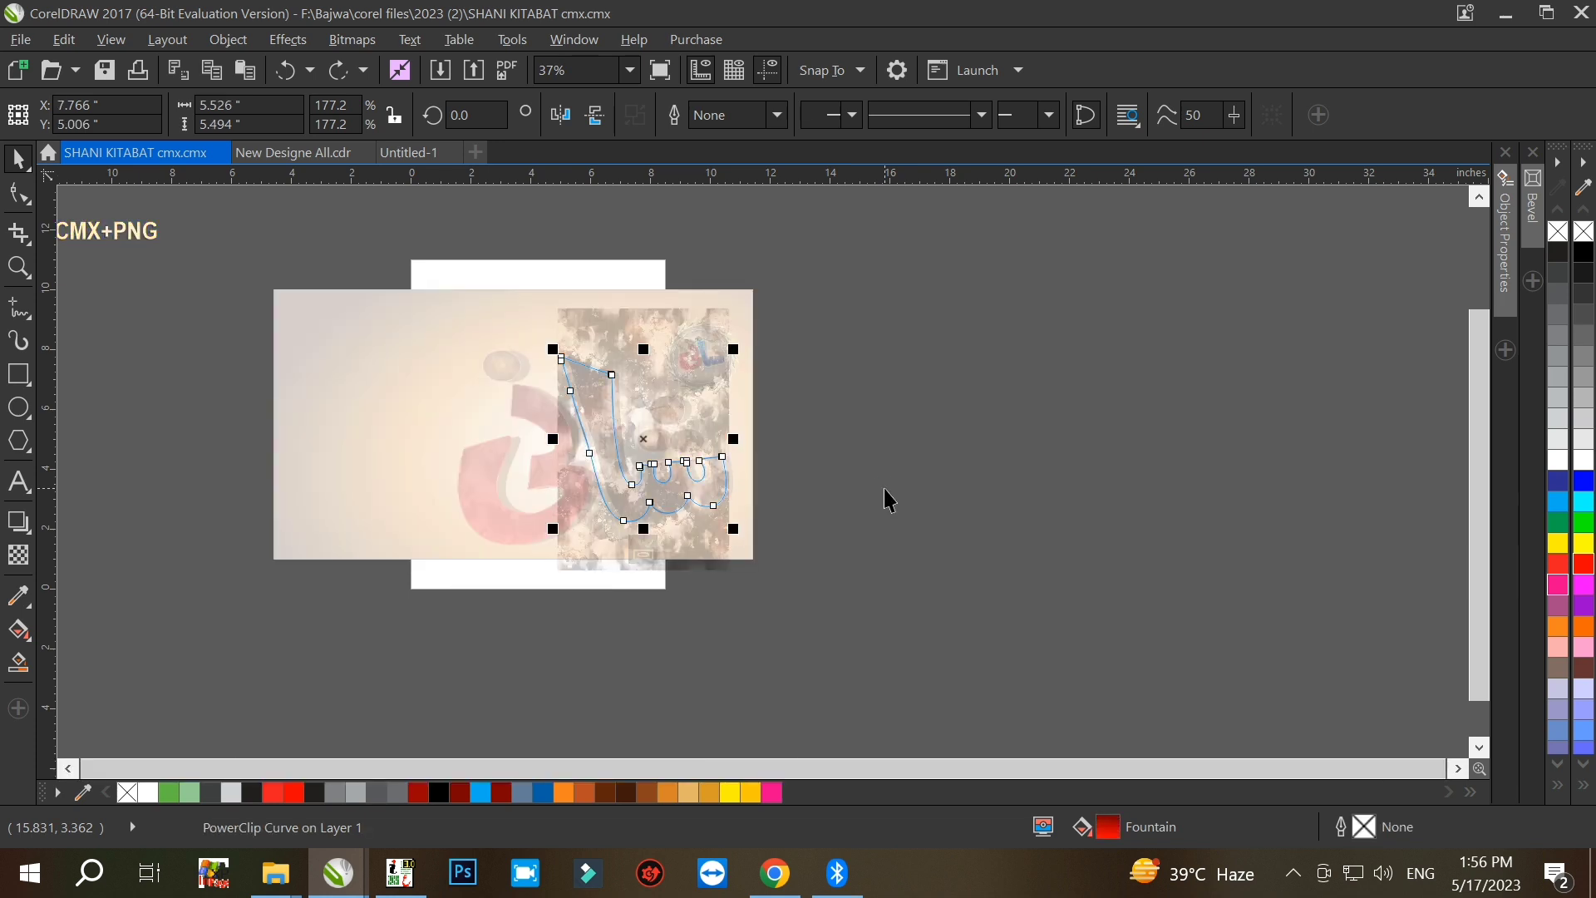
Step: Undo the earlier edits to the texture bitmap inside the blue lettering, restoring its textured look
key("ctrl+z")
key("ctrl+z")
key("ctrl+z")
key("ctrl+z")
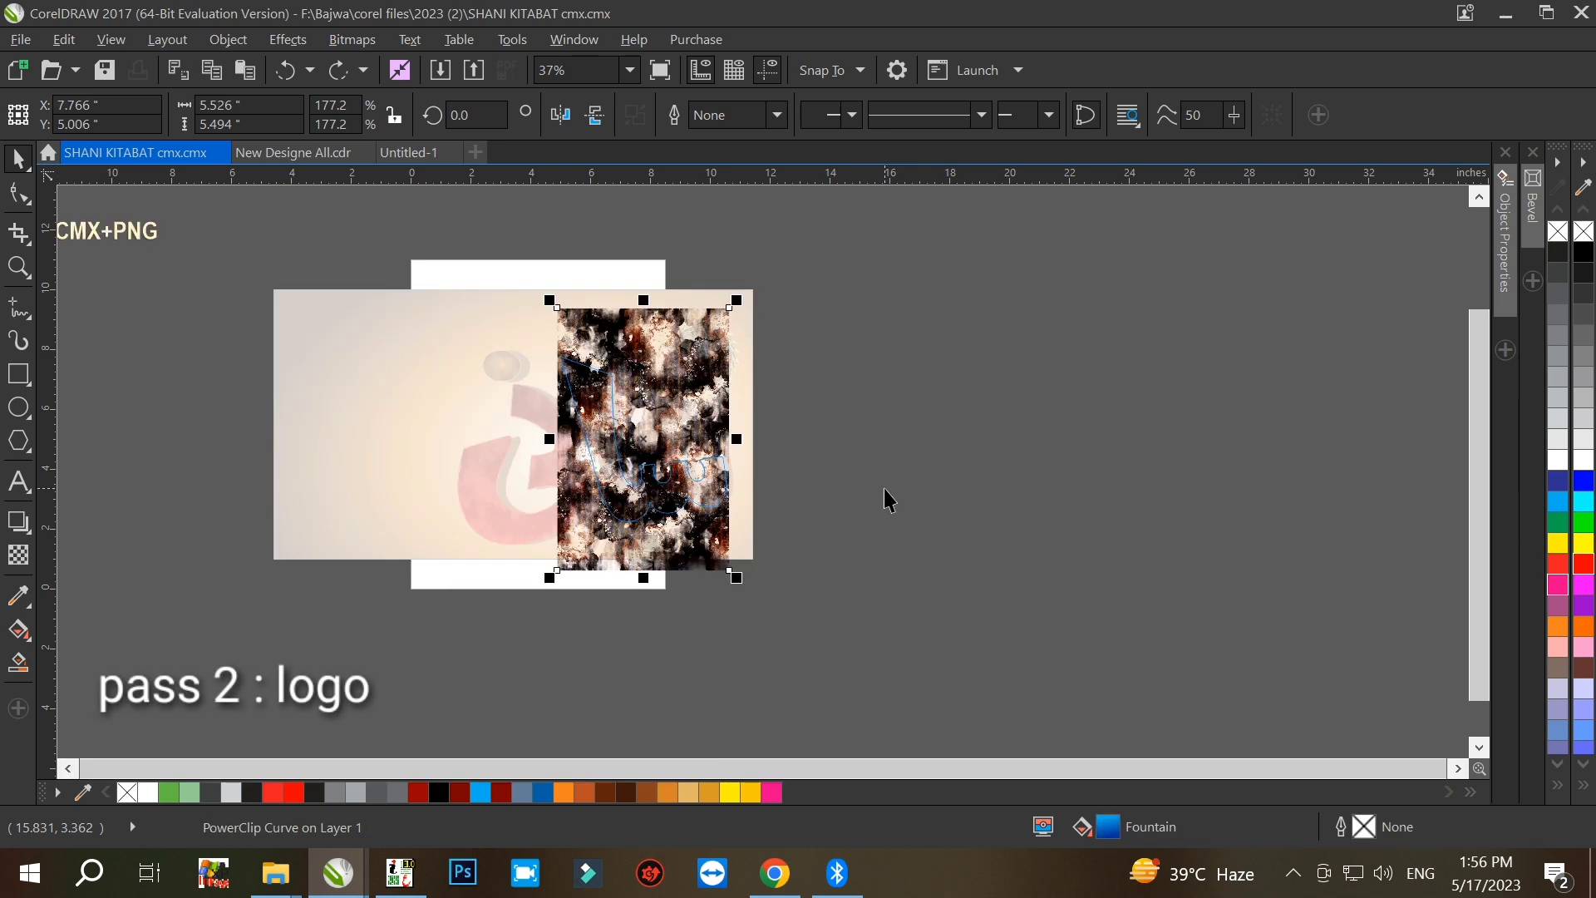
key("ctrl+z")
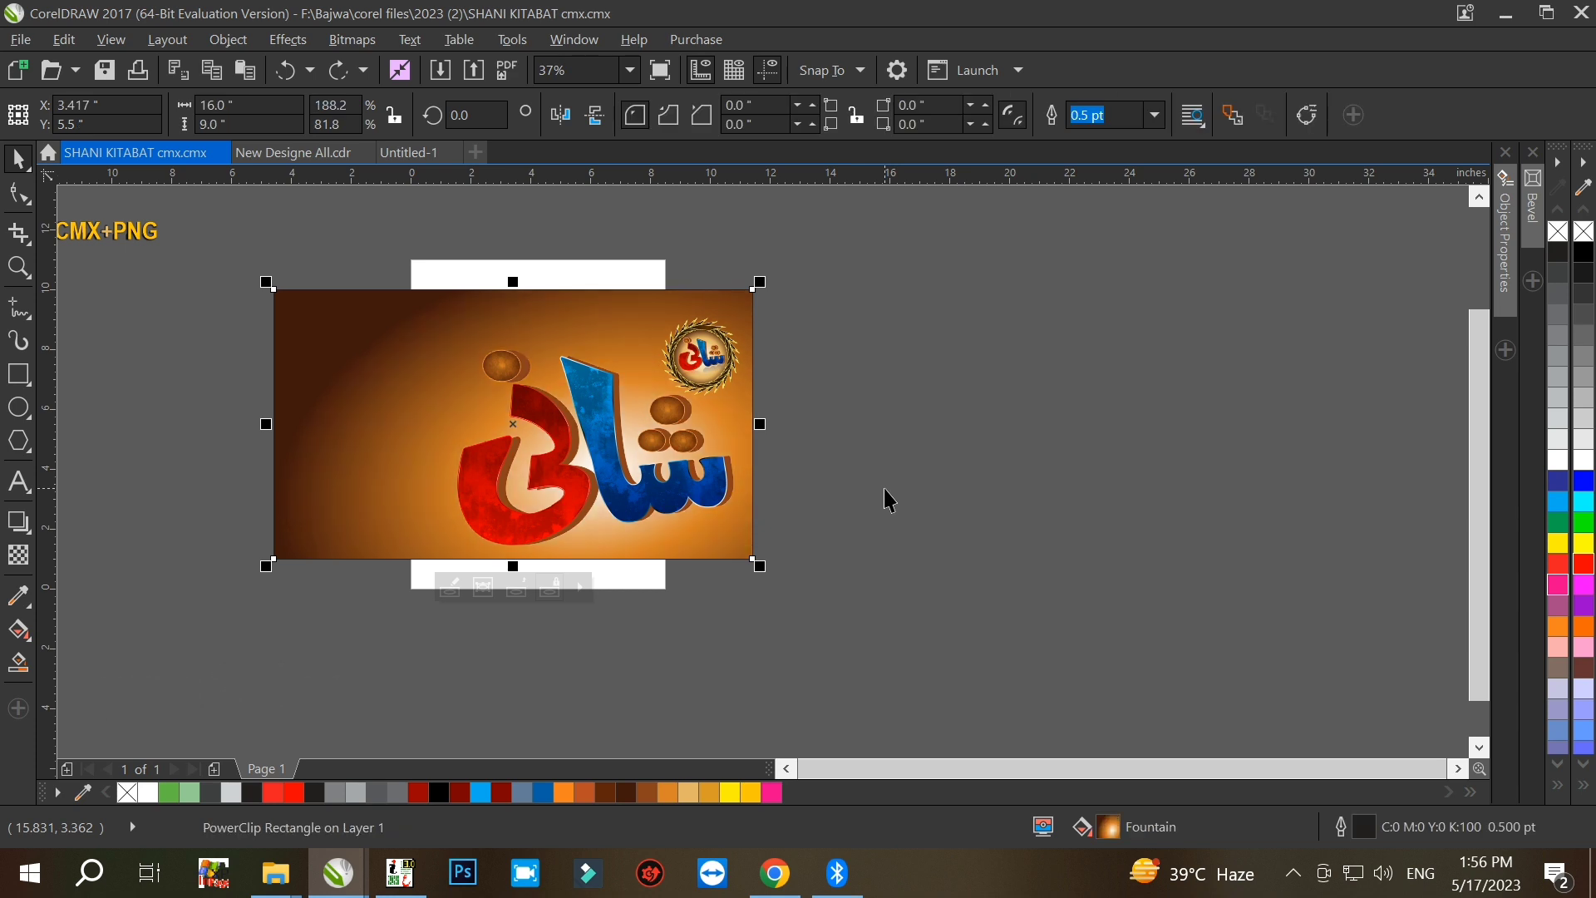
Step: Undo the removal of the download heading and the Urdu text panel, clear the selection, and fit the whole banner in view
key("ctrl+z")
key("ctrl+z")
key("ctrl+z")
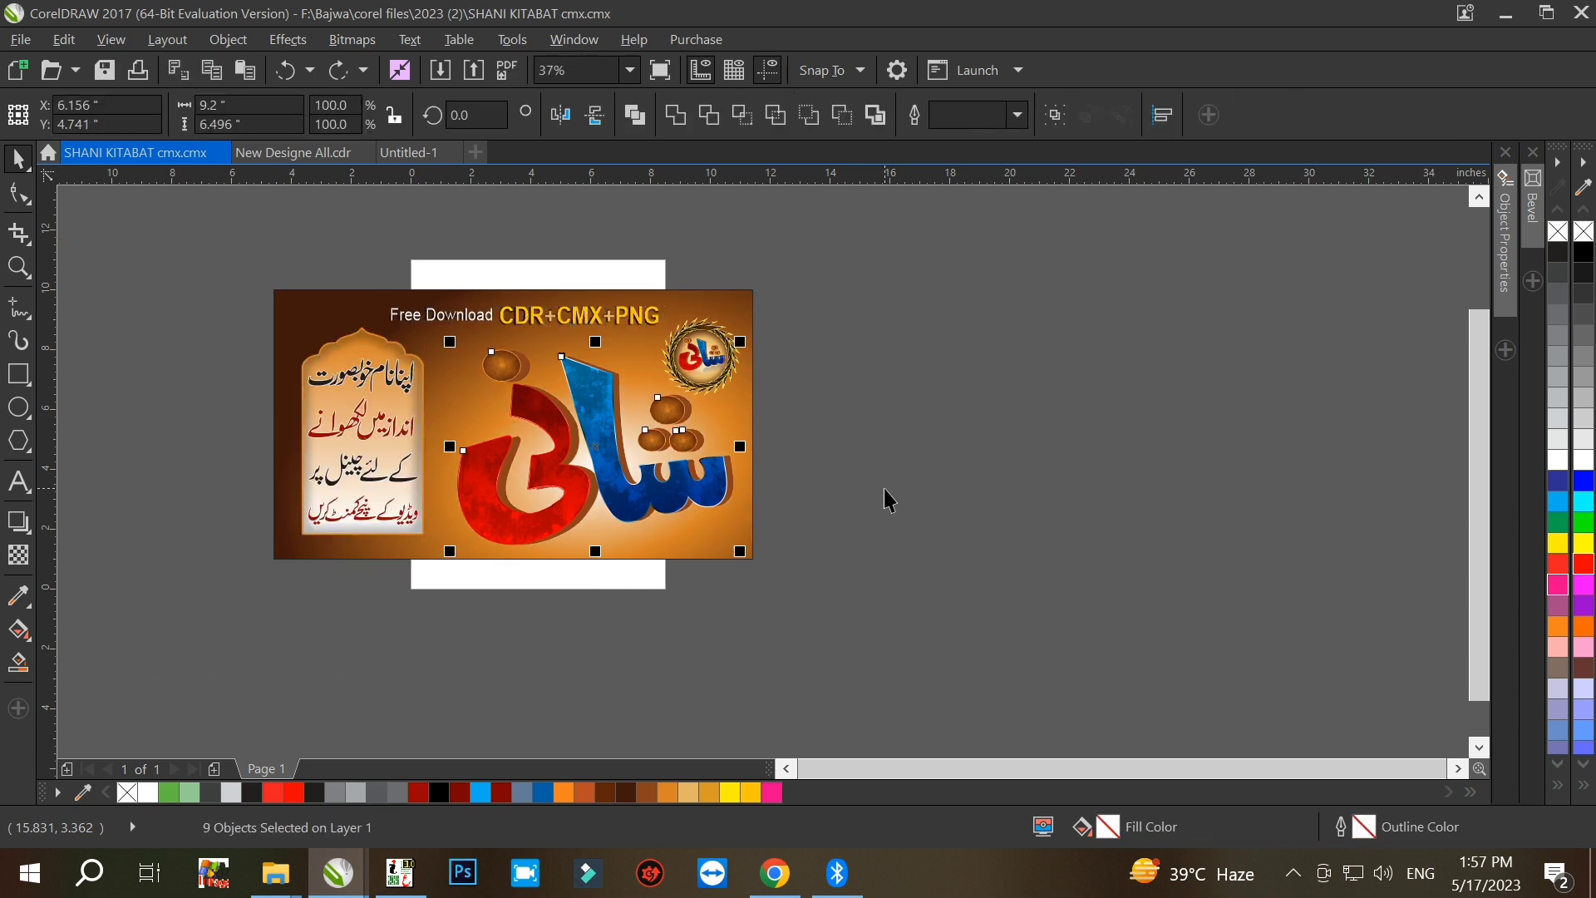
left_click(873, 496)
key("F4")
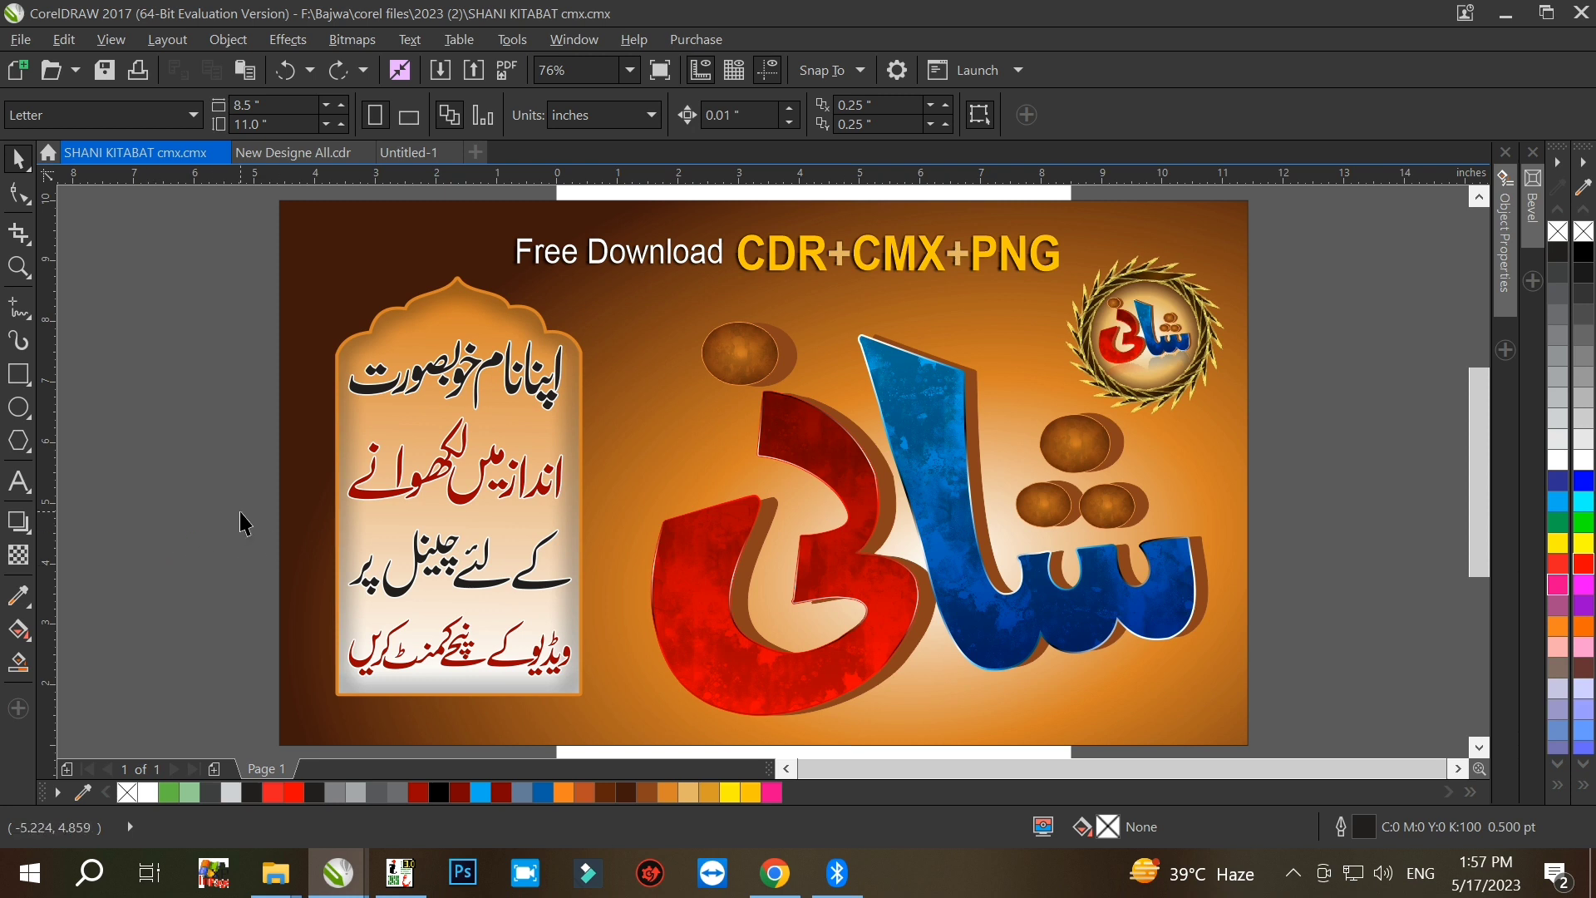
mouse_move(827, 892)
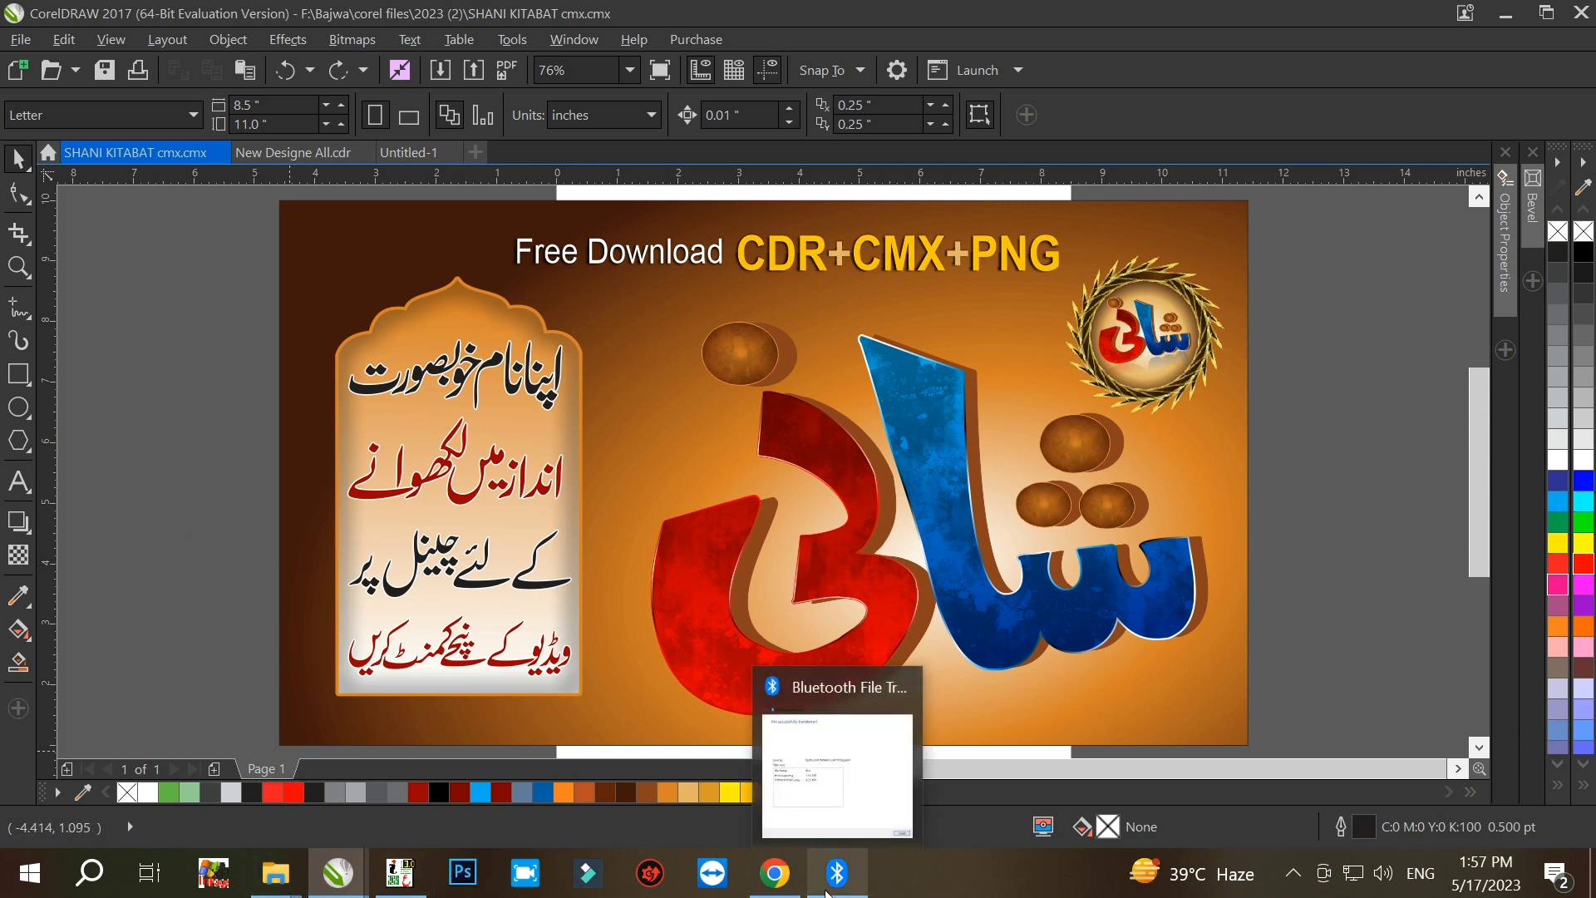